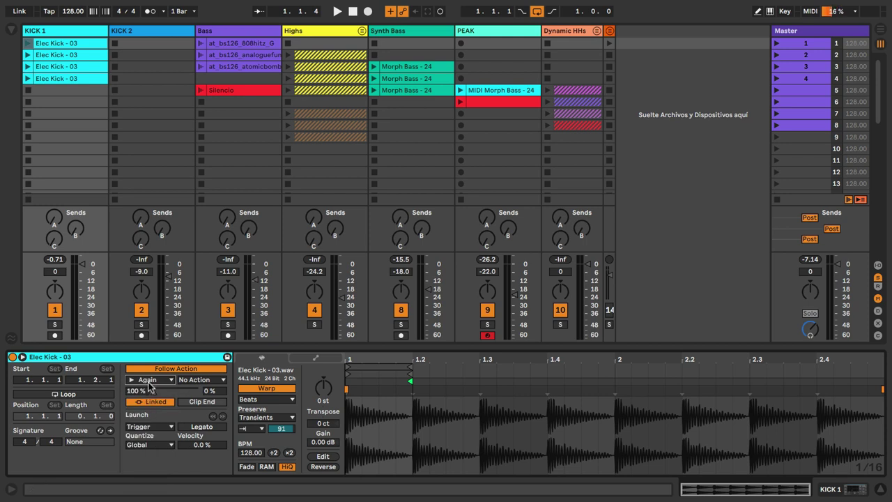
# Set the second follow action of the first Elec Kick - 03 clip to Last, with chances of 100% and 0%
pyautogui.moveTo(152, 393); pyautogui.dragTo(159, 394)
pyautogui.click(192, 380)
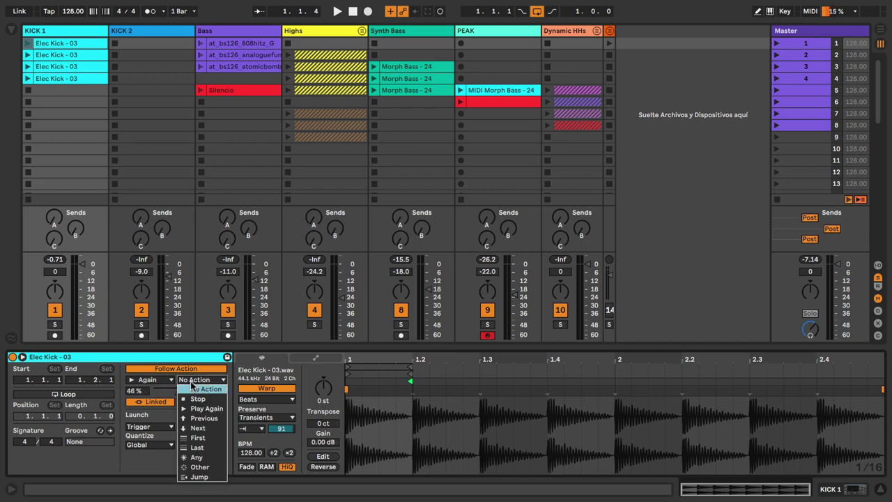
pyautogui.click(200, 450)
pyautogui.moveTo(176, 391); pyautogui.dragTo(150, 390)
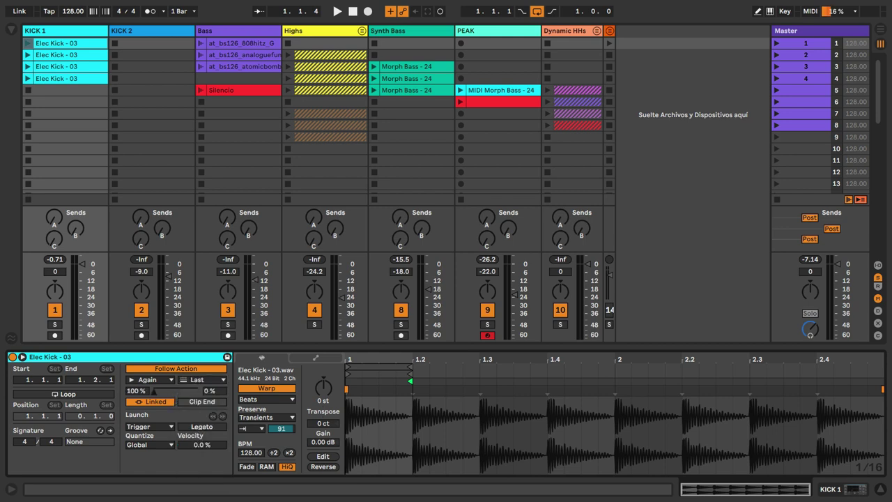
# Unlink the kick clip's follow action, set its follow time to 0.1.0, and launch the clip
pyautogui.click(155, 402)
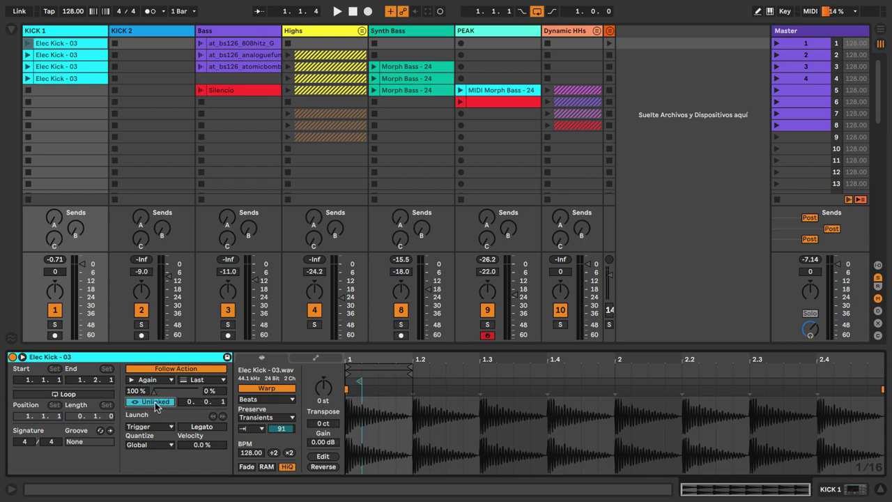
pyautogui.click(222, 402)
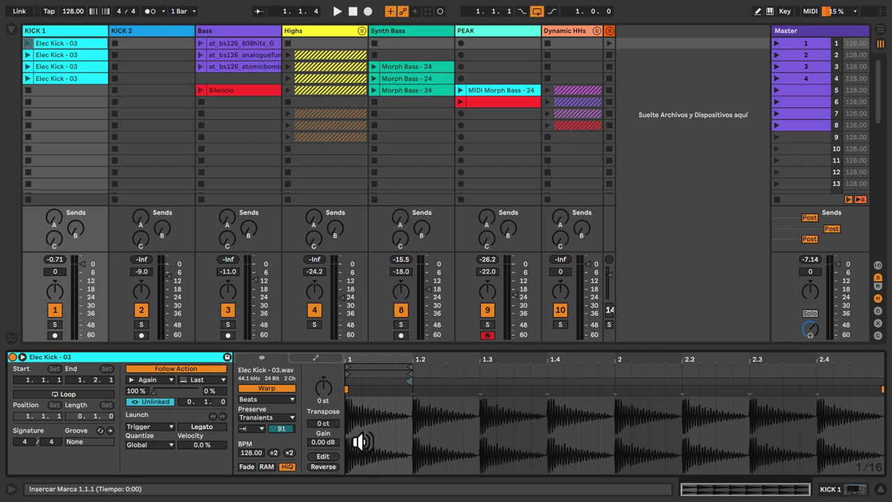
pyautogui.click(27, 42)
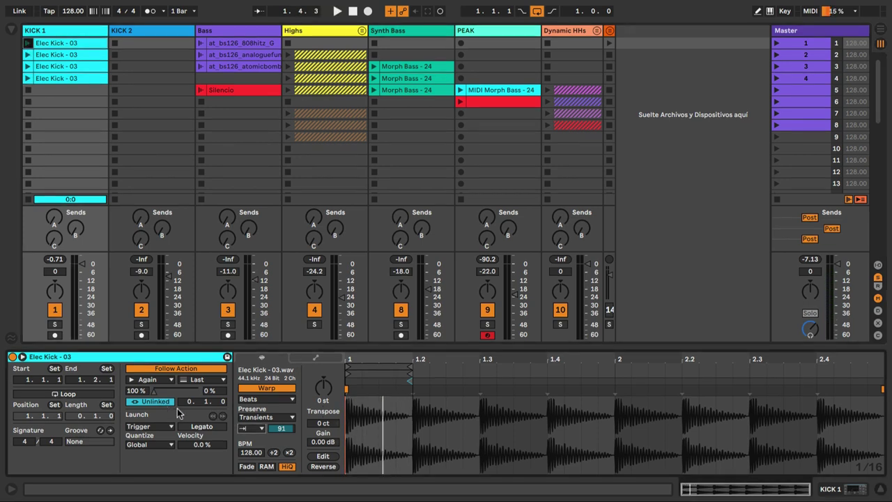
# Turn the kick clip's transient looping off and set its transient envelope to 92
pyautogui.click(250, 428)
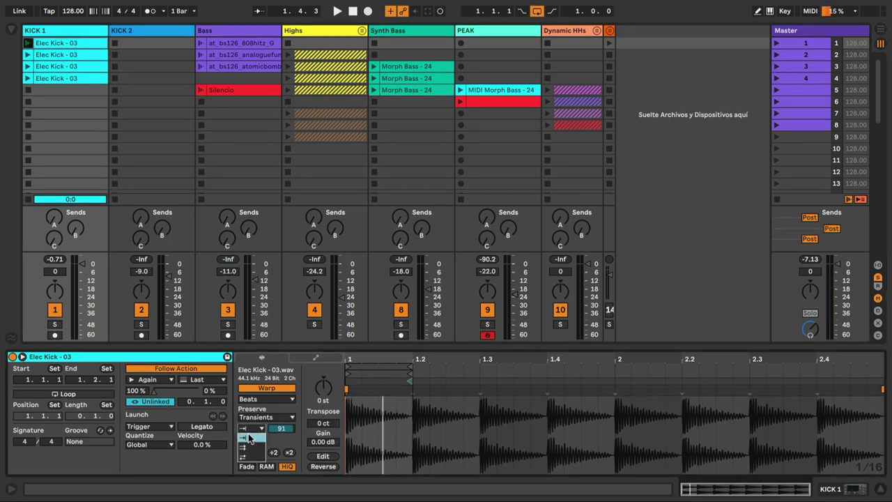
pyautogui.click(249, 437)
pyautogui.click(278, 428)
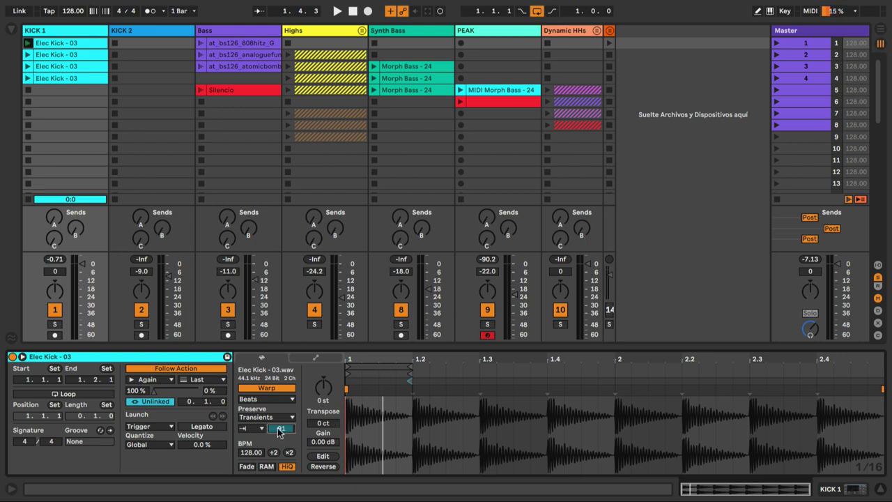
pyautogui.press('space')
pyautogui.moveTo(277, 428)
pyautogui.mouseDown()
pyautogui.moveTo(277, 415)
pyautogui.moveTo(278, 446)
pyautogui.moveTo(281, 417)
pyautogui.mouseUp()
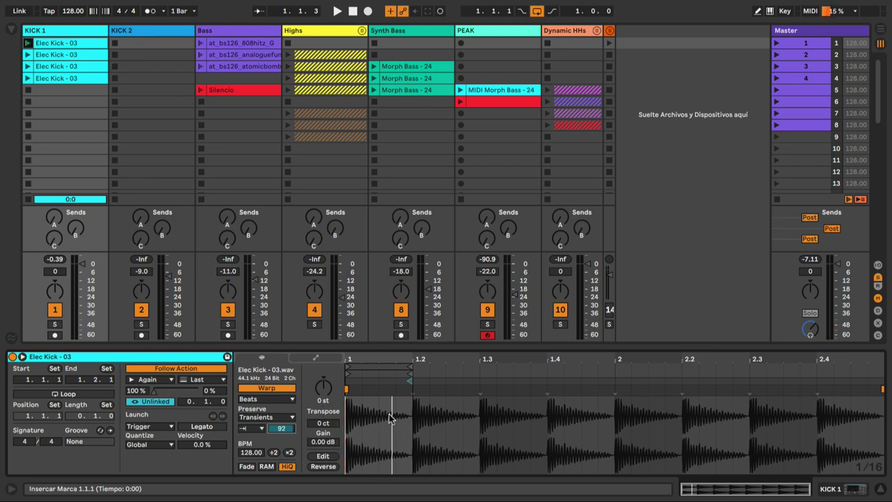
# Audition the kick clip with its transient envelope lowered to 53, compared with 92
pyautogui.press('space')
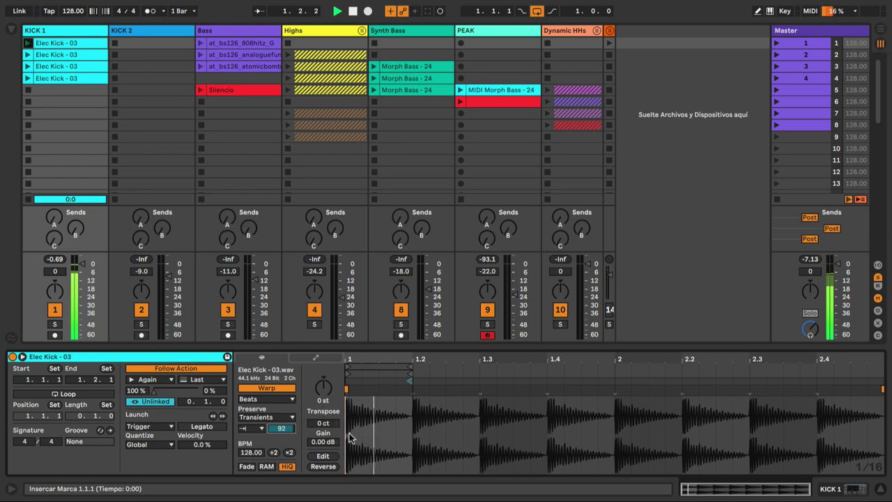
pyautogui.moveTo(281, 429); pyautogui.dragTo(281, 455)
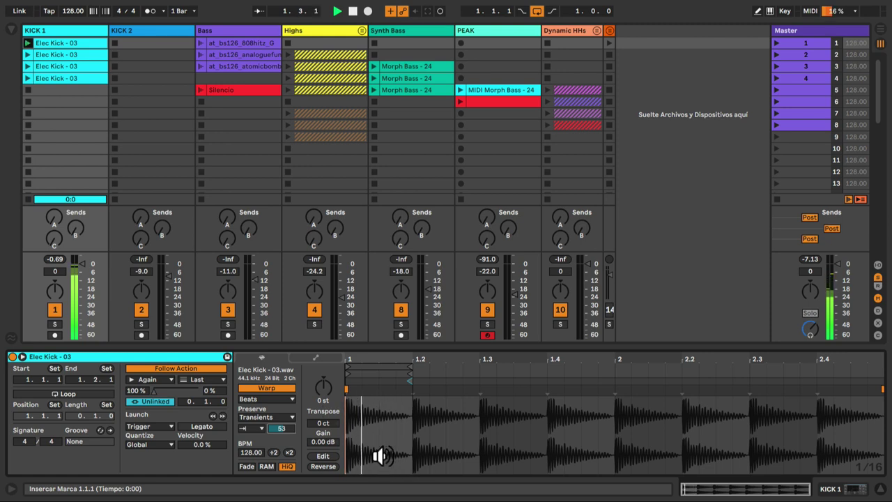
pyautogui.moveTo(280, 429); pyautogui.dragTo(281, 402)
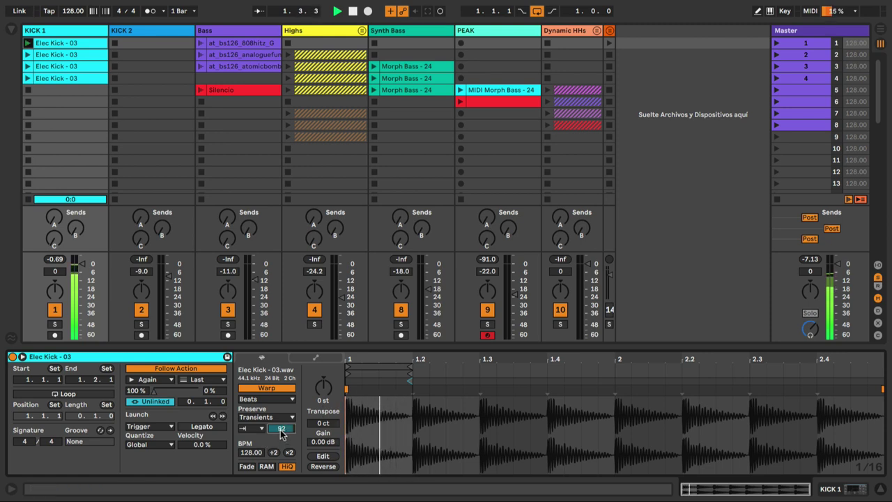
pyautogui.press('space')
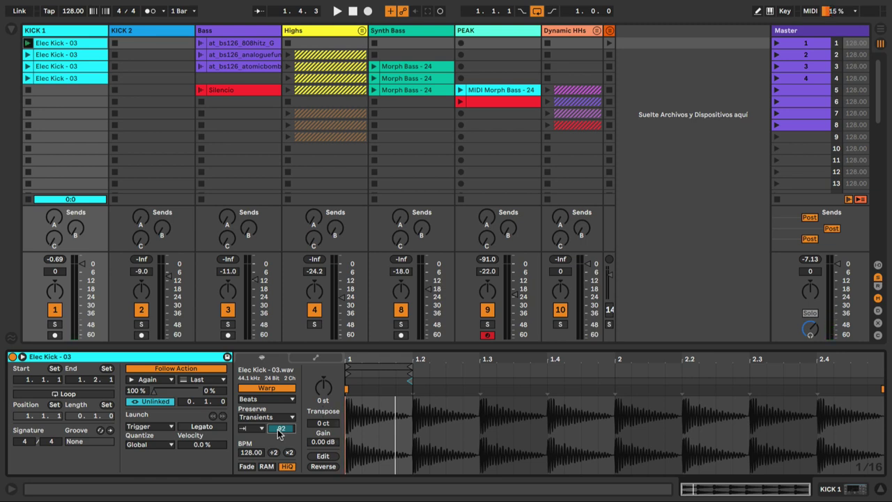
pyautogui.press('space')
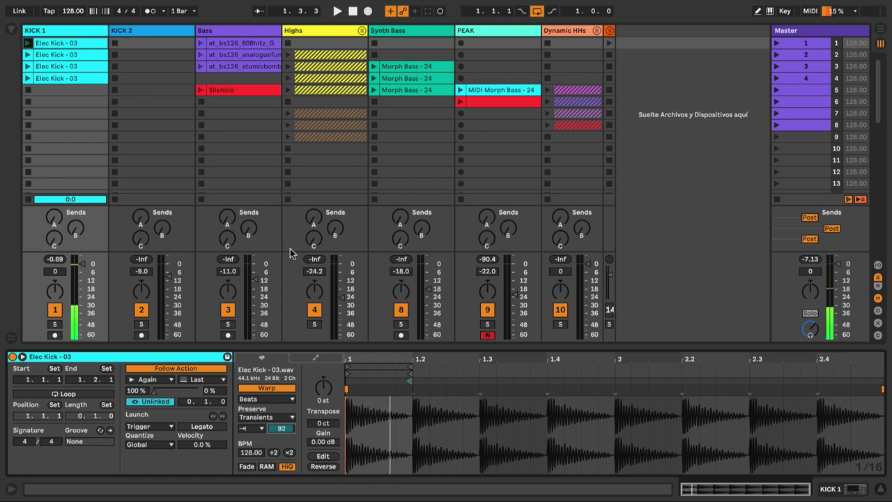
# Examine the clip settings of the three audio loops on the Bass track one by one
pyautogui.click(230, 31)
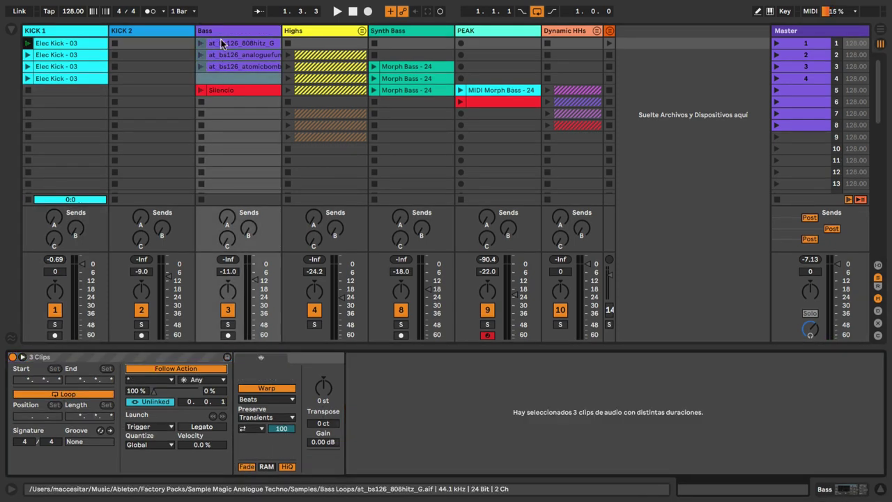
pyautogui.click(223, 44)
pyautogui.click(224, 56)
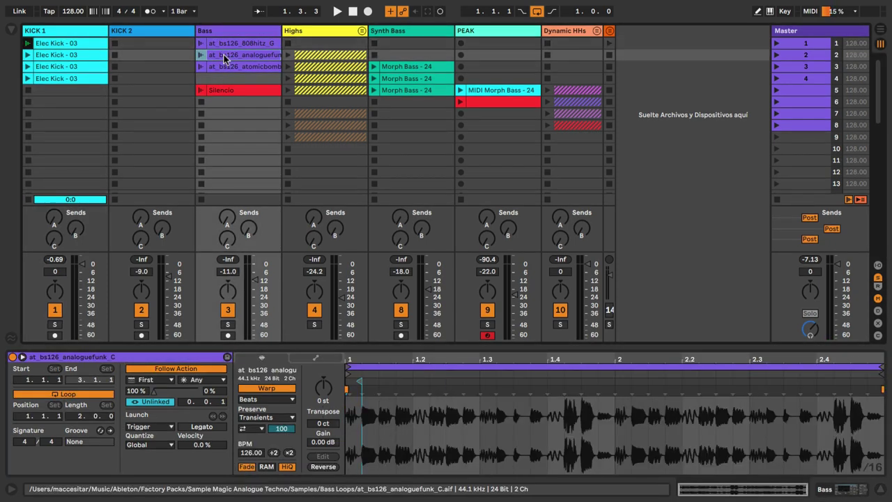
pyautogui.click(230, 68)
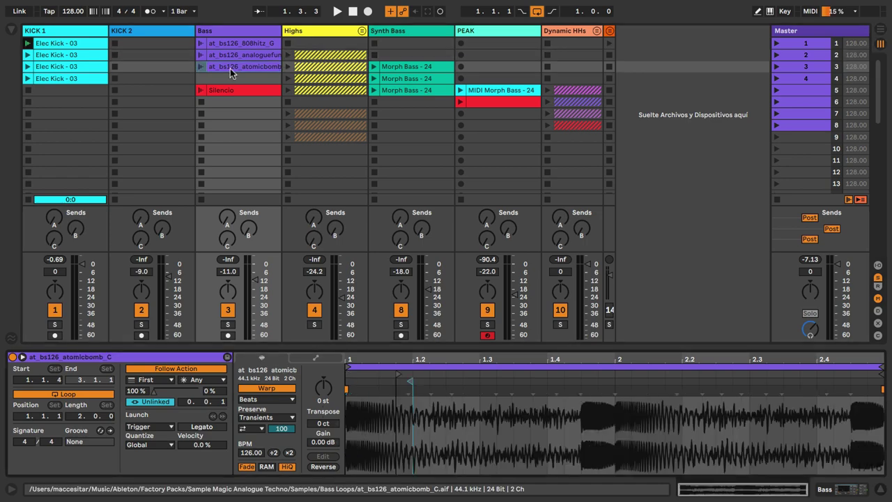
# Launch the at_bs126_808hitz_G clip and view the options for its first follow action
pyautogui.click(201, 44)
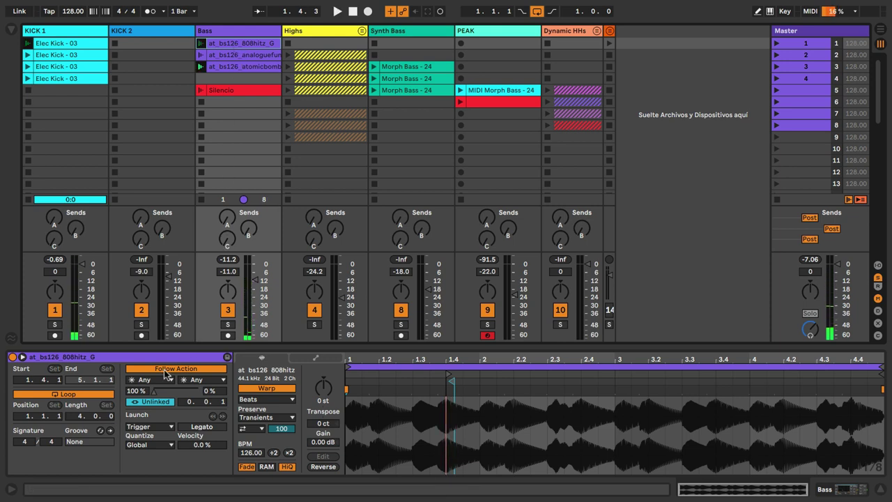
pyautogui.click(148, 379)
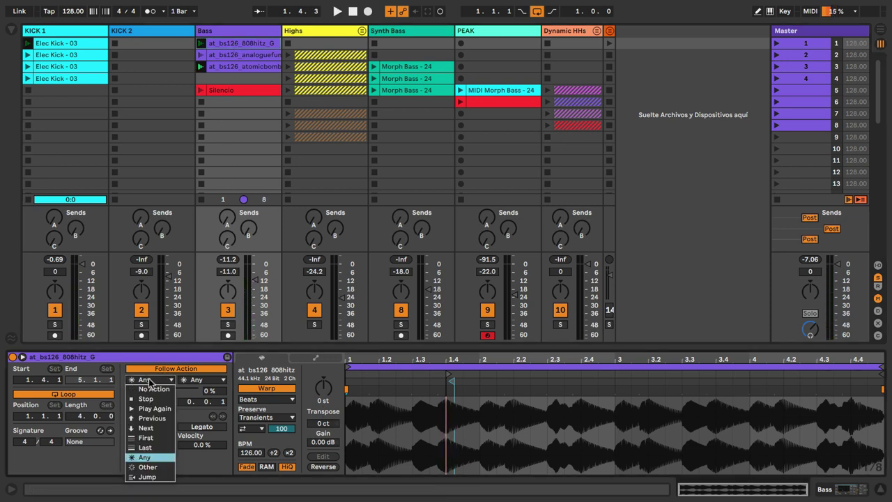
pyautogui.click(149, 380)
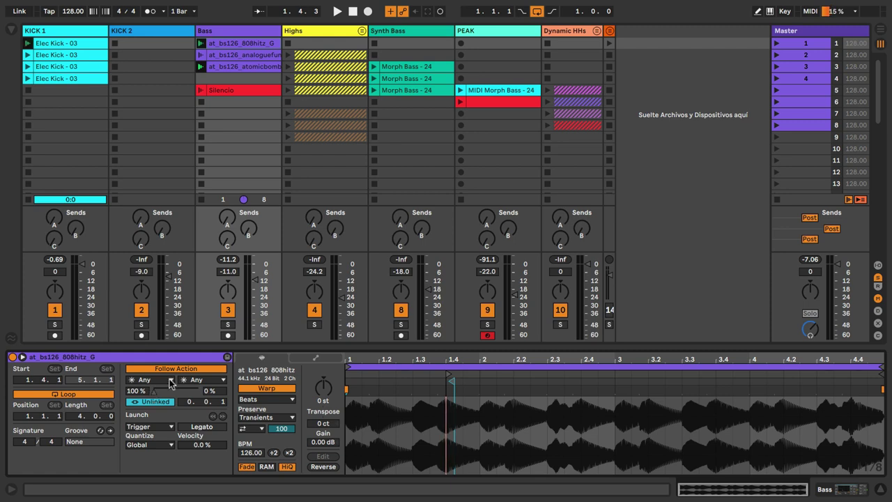
# Compare the follow action settings across the three Bass clips
pyautogui.click(234, 54)
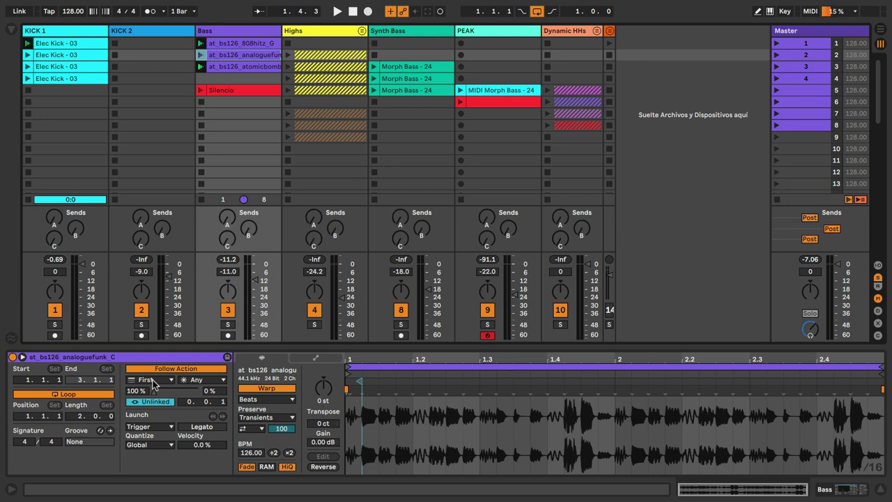
pyautogui.click(242, 44)
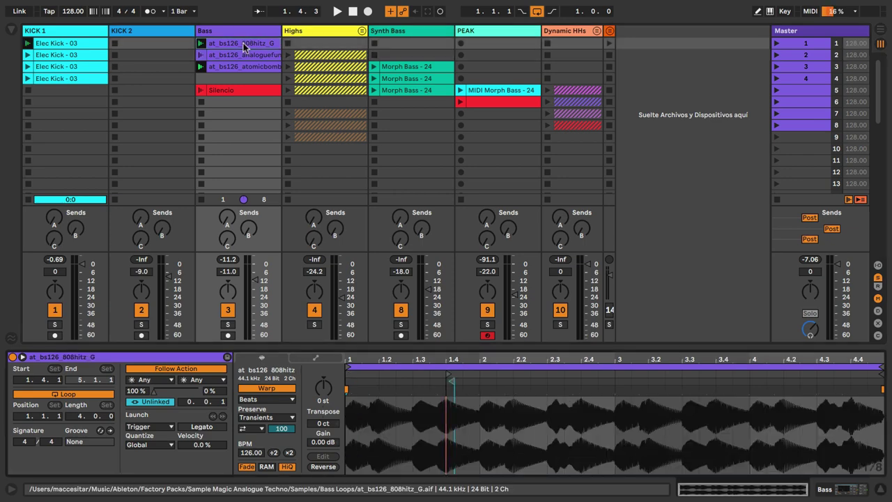
pyautogui.click(224, 56)
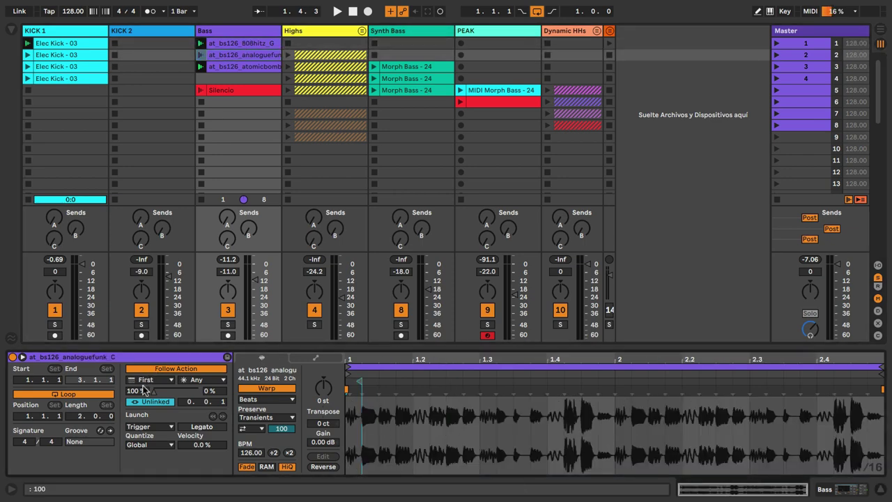
pyautogui.click(229, 67)
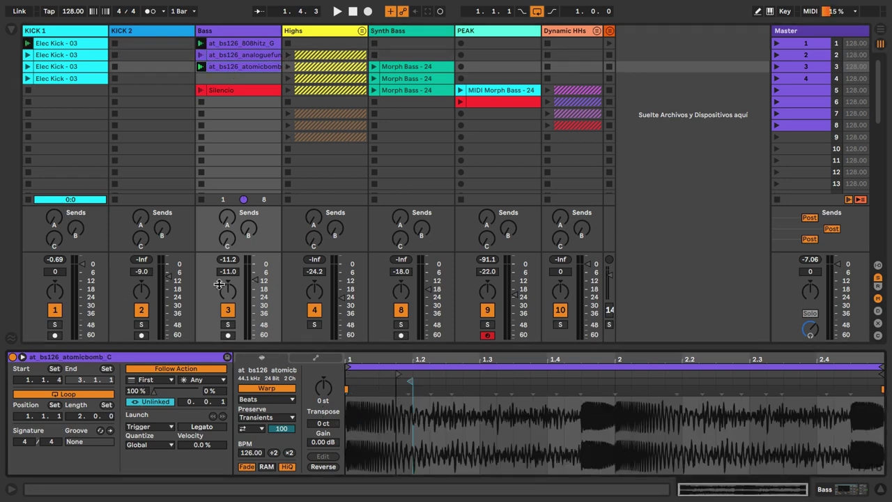
pyautogui.click(253, 45)
pyautogui.click(250, 58)
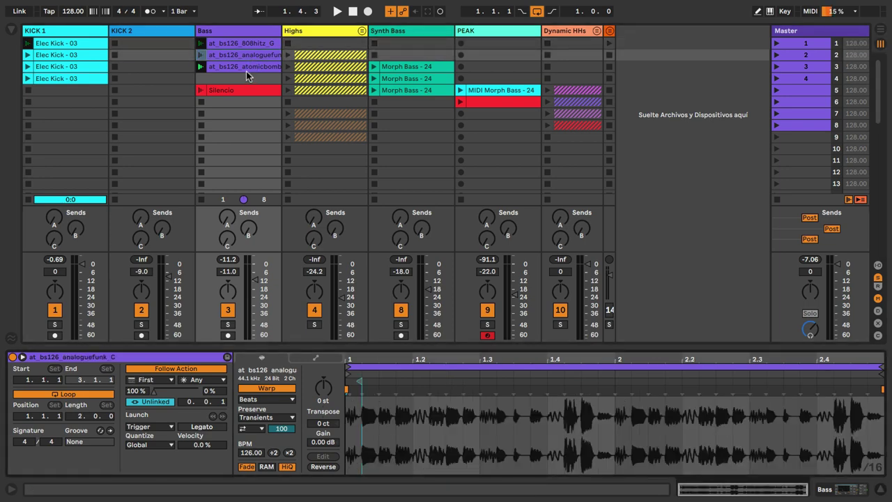
# Play the at_bs126_808hitz_G clip and try its start marker at 1.3.1 and 3.1.1
pyautogui.click(200, 43)
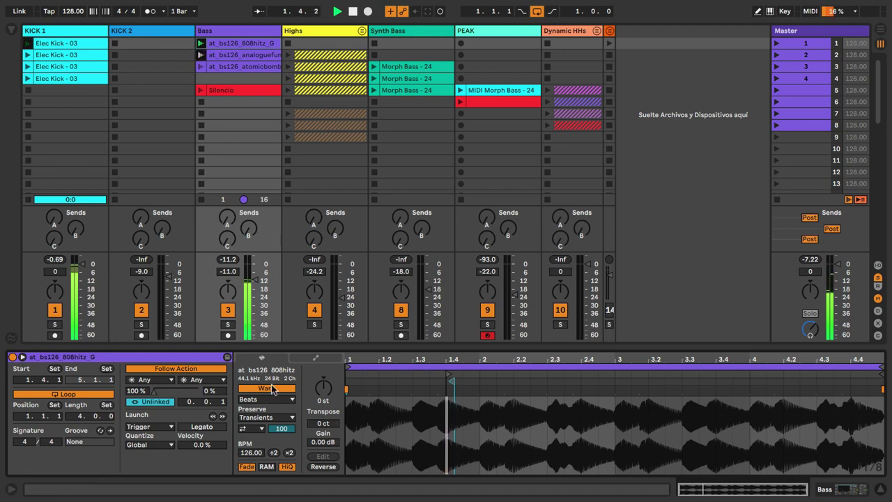
pyautogui.click(449, 415)
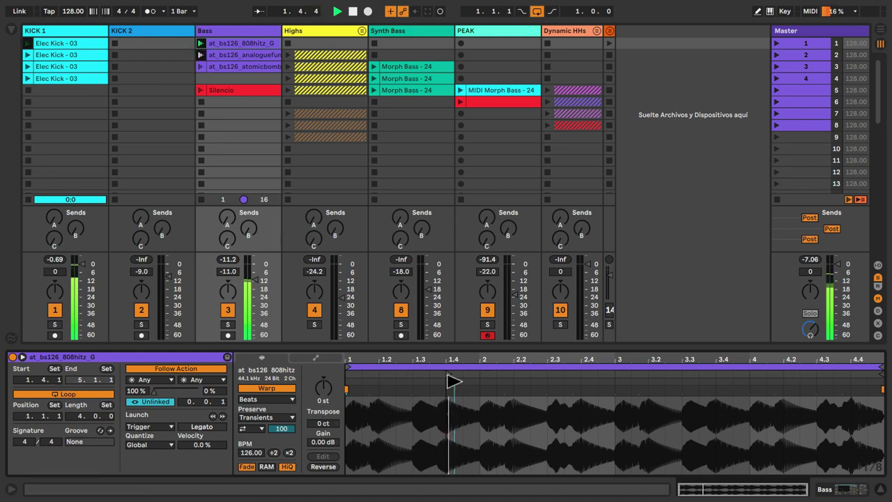
pyautogui.moveTo(450, 376); pyautogui.dragTo(415, 372)
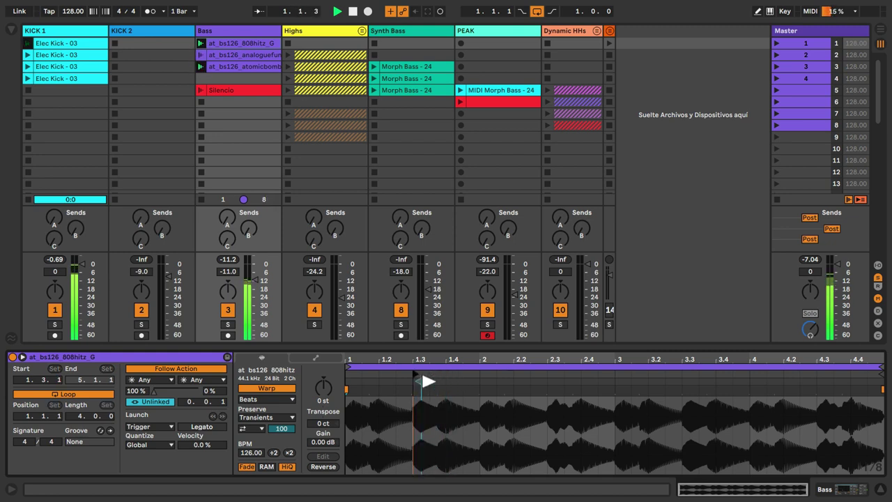
pyautogui.moveTo(421, 380); pyautogui.dragTo(623, 388)
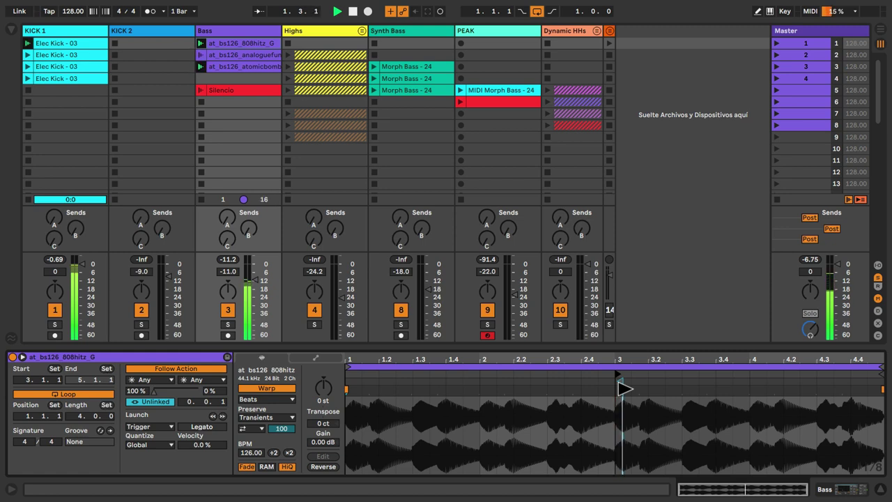
# Undo the start marker moves on the at_bs126_808hitz_G clip and relaunch it
pyautogui.hotkey('ctrl', 'z')
pyautogui.hotkey('ctrl', 'z')
pyautogui.hotkey('ctrl', 'z')
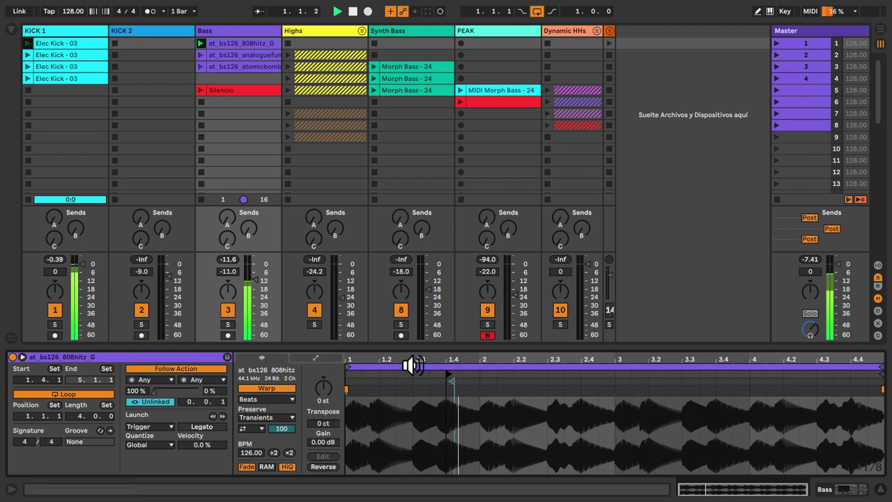
pyautogui.click(201, 43)
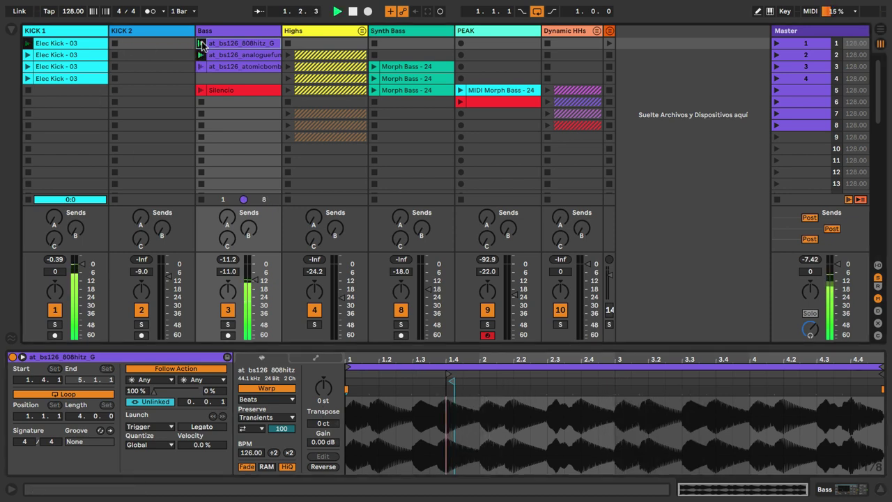
# Move the start marker of the at_bs126_analoguefunk_C clip to 1.1.2 and play the result
pyautogui.click(216, 53)
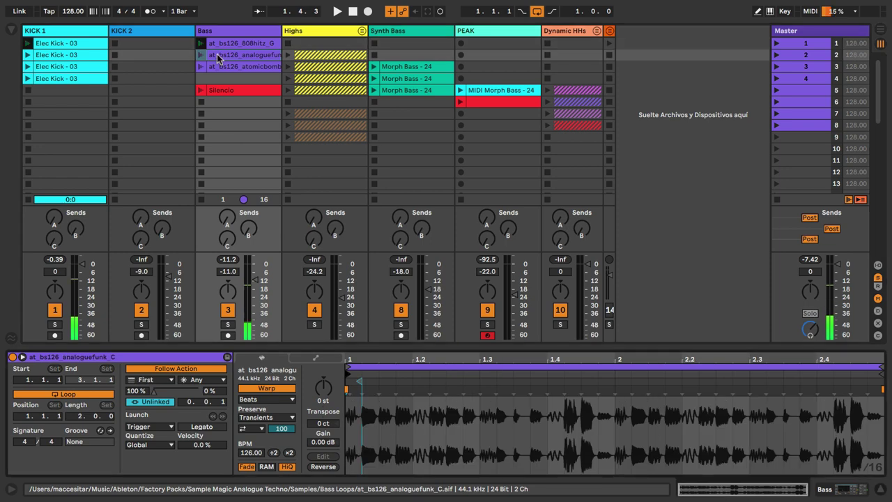
pyautogui.moveTo(352, 369); pyautogui.dragTo(367, 428)
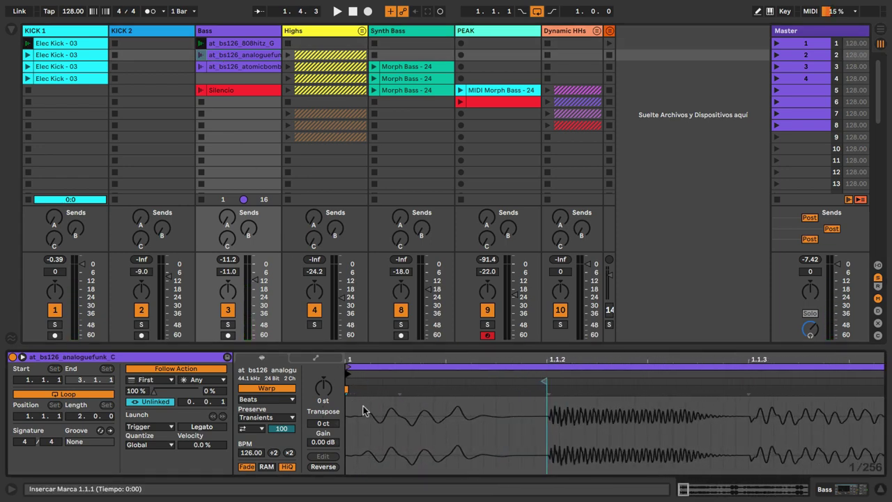
pyautogui.moveTo(415, 361); pyautogui.dragTo(416, 315)
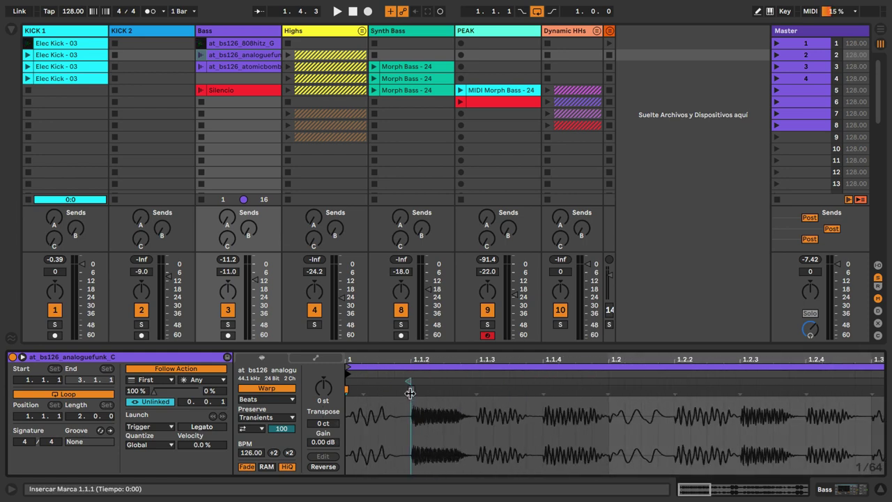
pyautogui.moveTo(403, 381); pyautogui.dragTo(419, 385)
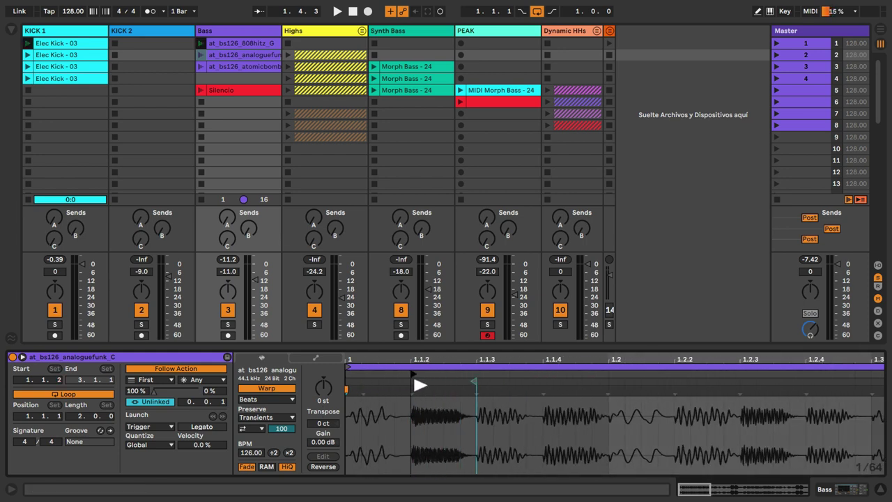
pyautogui.press('space')
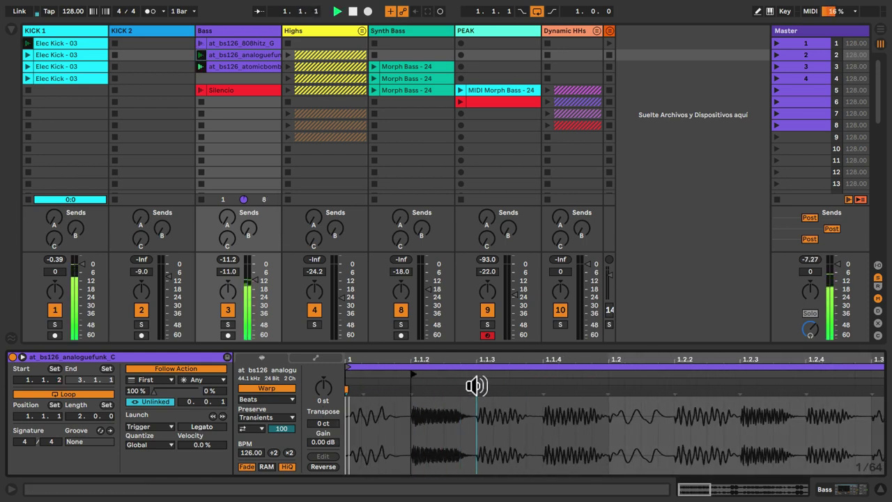
# Try the at_bs126_analoguefunk_C start marker at 1.1.3, set it back to 1.1.1 and stop playback
pyautogui.moveTo(418, 379); pyautogui.dragTo(483, 388)
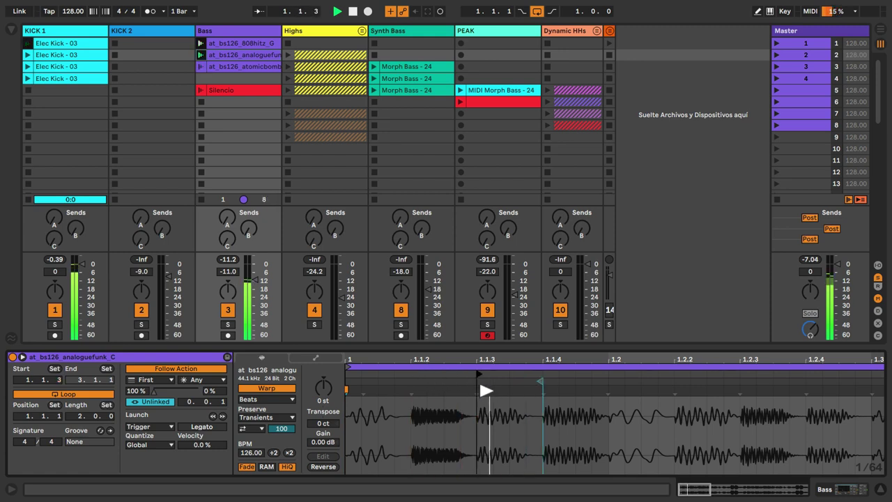
pyautogui.moveTo(486, 390); pyautogui.dragTo(347, 385)
pyautogui.press('space')
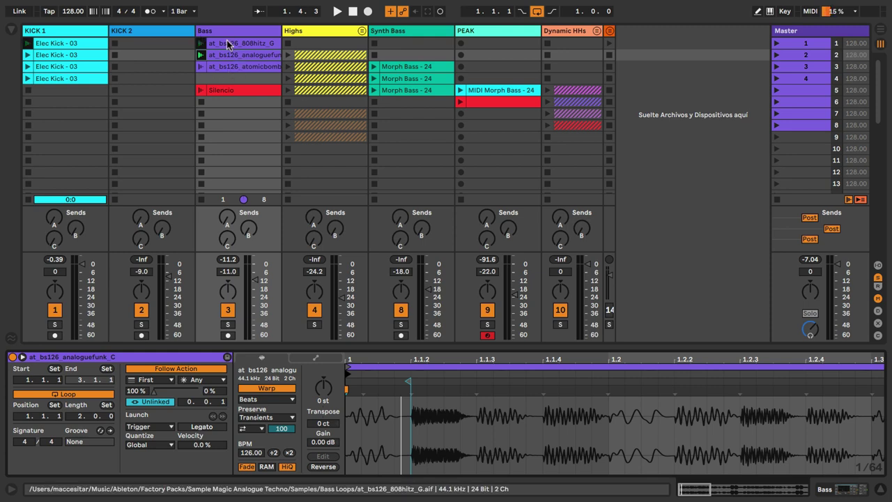
pyautogui.press('space')
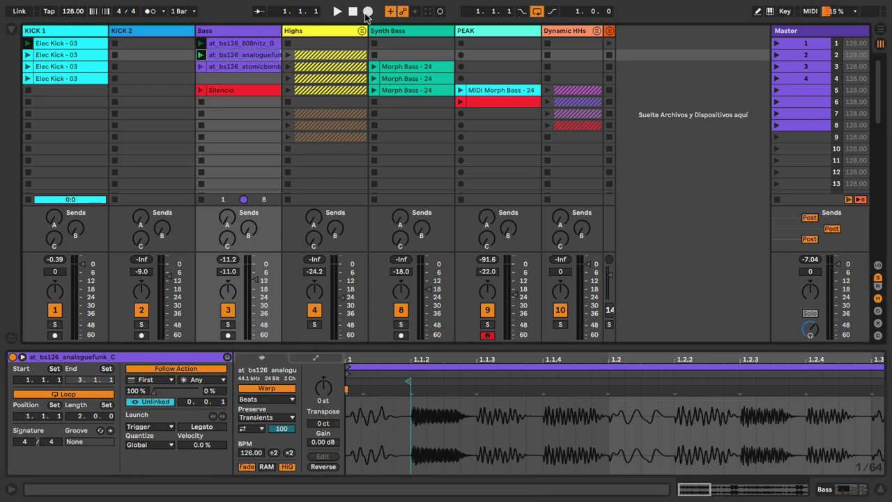
# Record the running Session clips into the Arrangement over its looped first bar and stop playback
pyautogui.press('Tab')
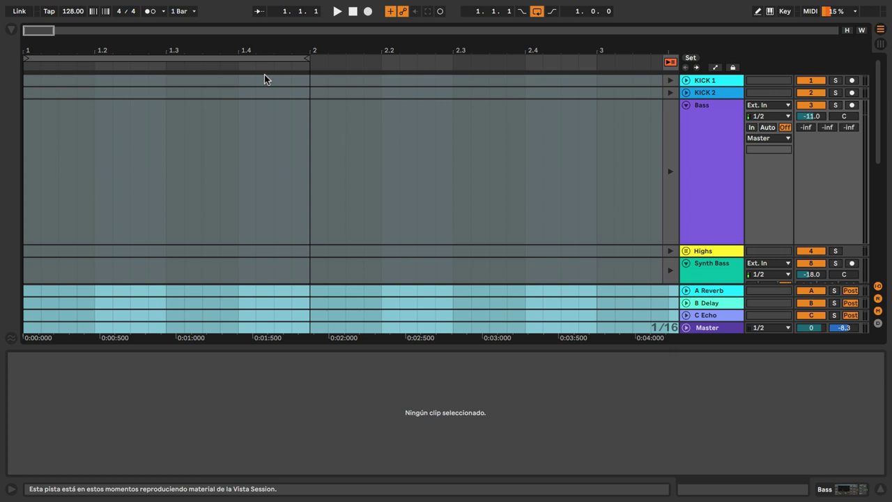
pyautogui.press('Tab')
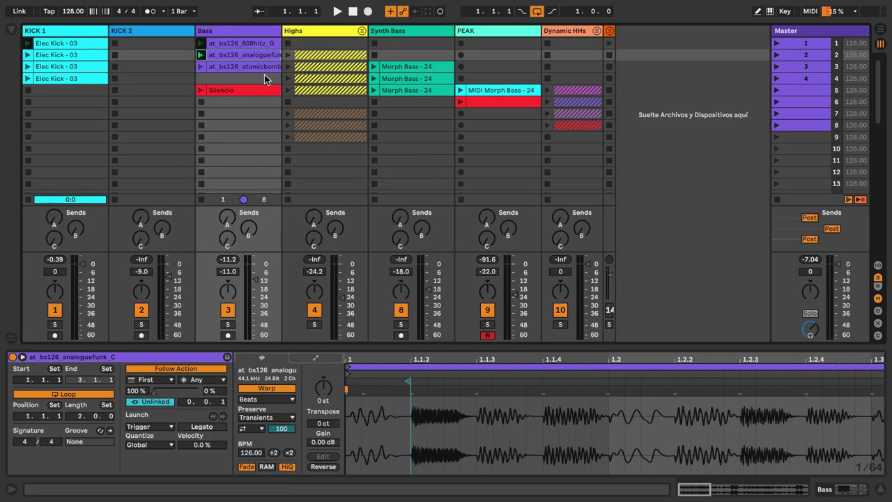
pyautogui.click(367, 11)
pyautogui.press('Tab')
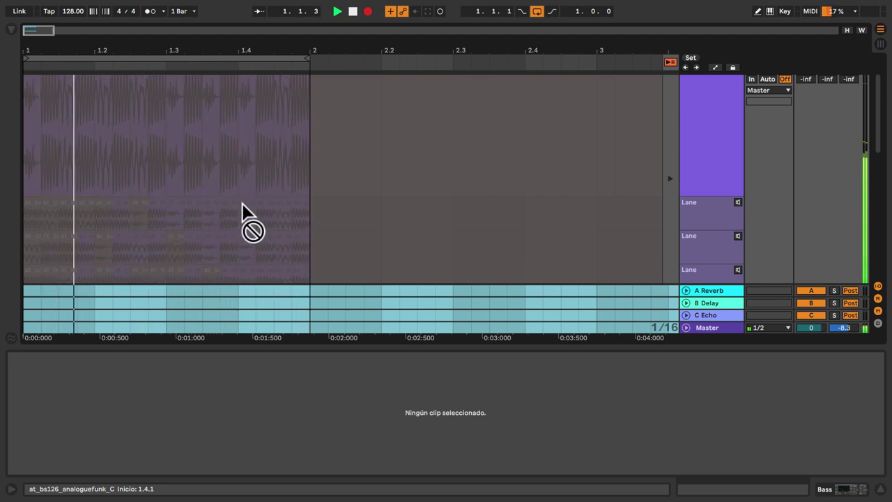
pyautogui.press('space')
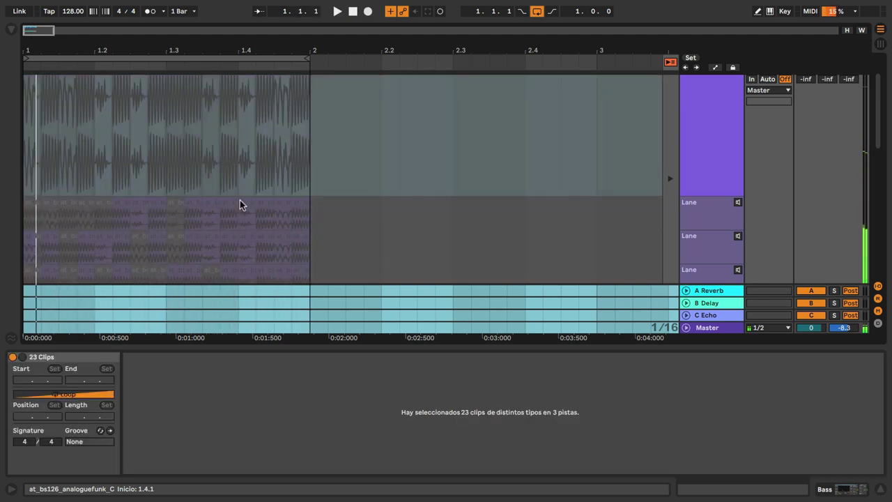
# Switch the Bass track back to Arrangement playback and bring its take lanes into view
pyautogui.scroll(3, 240, 201)
pyautogui.scroll(-3, 239, 200)
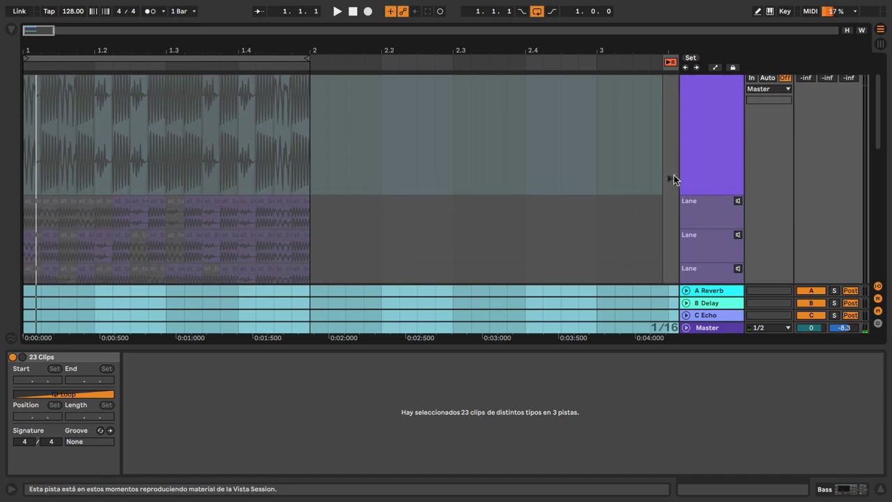
pyautogui.click(670, 179)
pyautogui.scroll(-2, 665, 179)
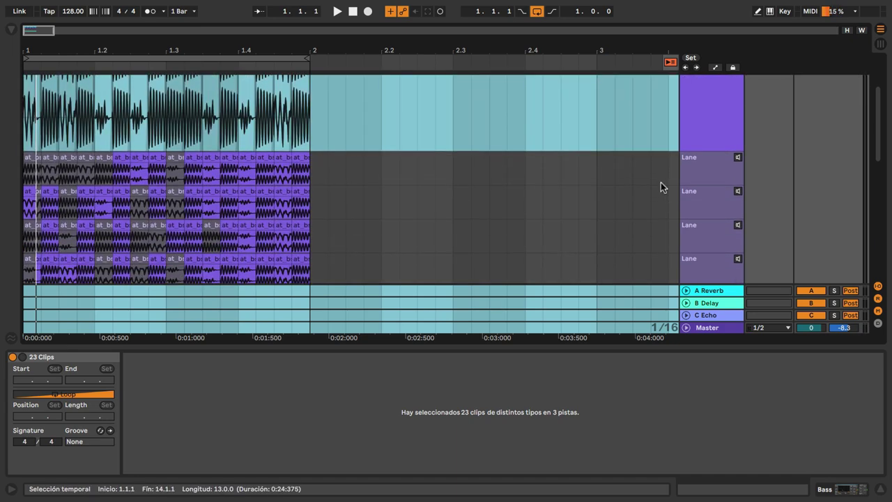
# Audition the first four take lanes of the Bass track one after another
pyautogui.click(738, 157)
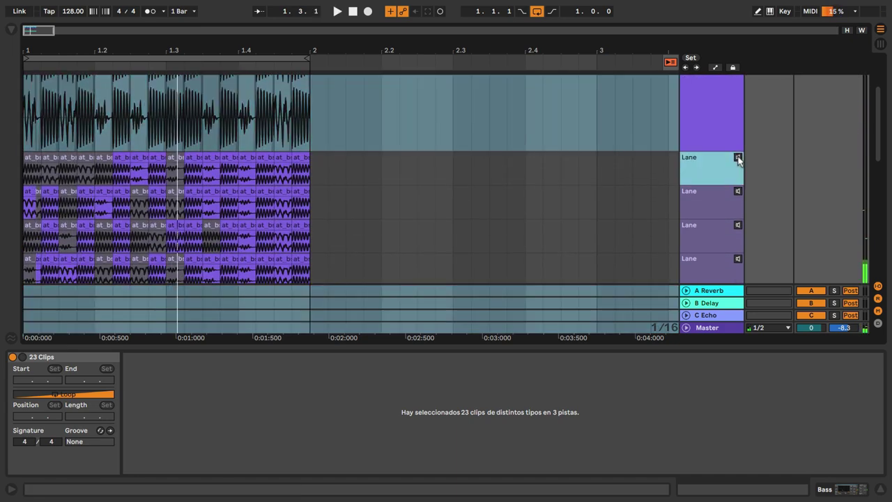
pyautogui.click(737, 157)
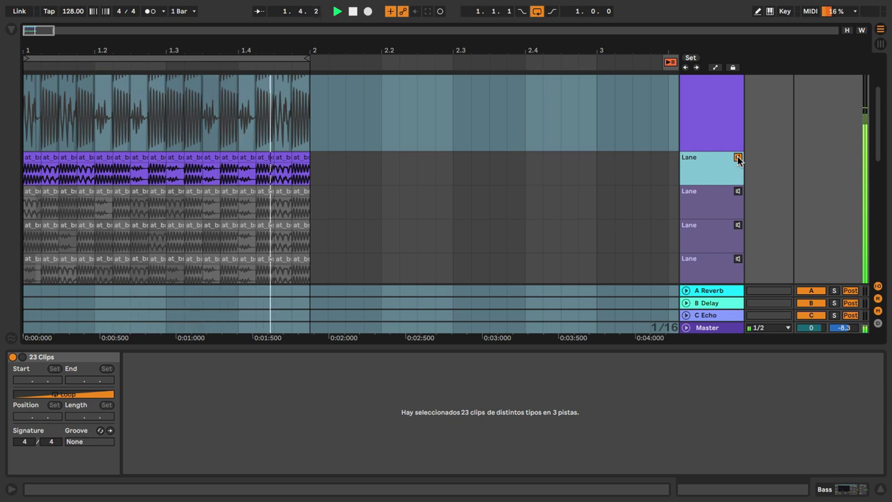
pyautogui.click(737, 190)
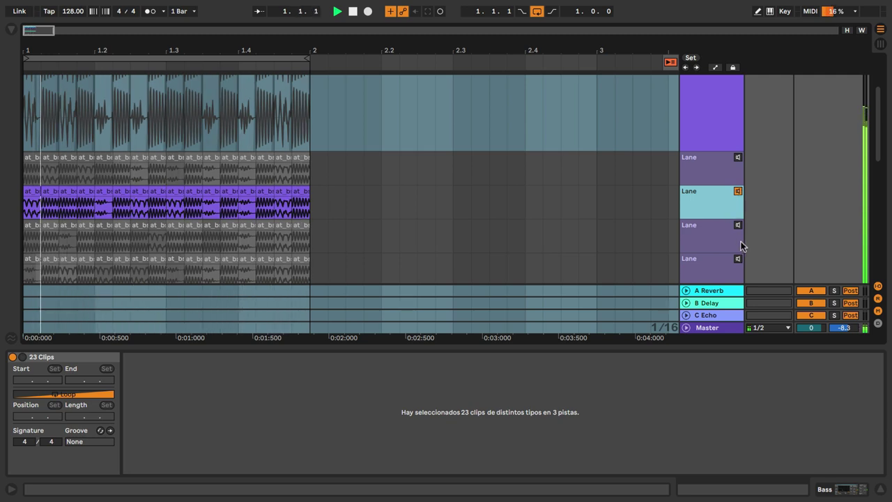
pyautogui.click(737, 225)
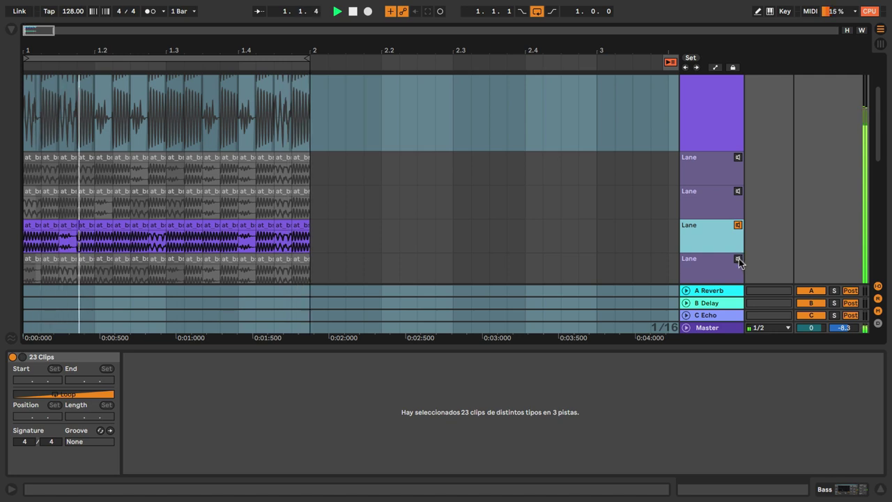
pyautogui.click(737, 258)
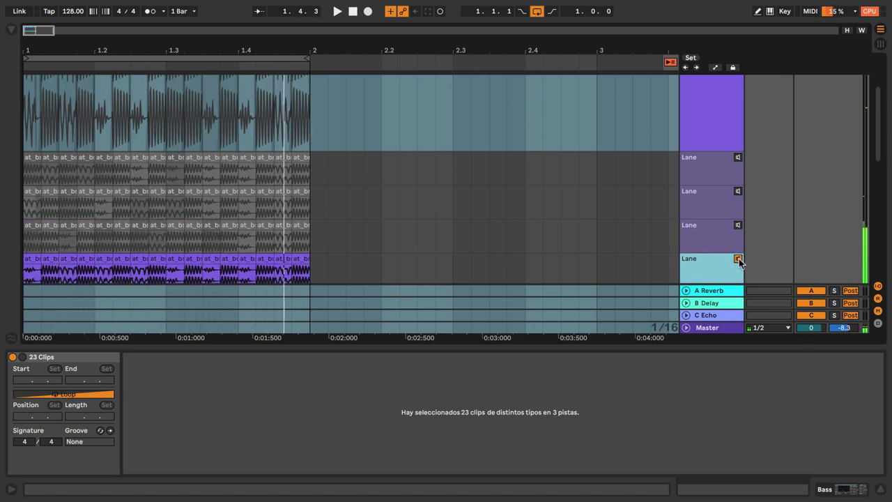
# Turn off the Bass track's Auto Filter, listen to the fourth take lane unfiltered and switch the audition to the third lane
pyautogui.click(716, 126)
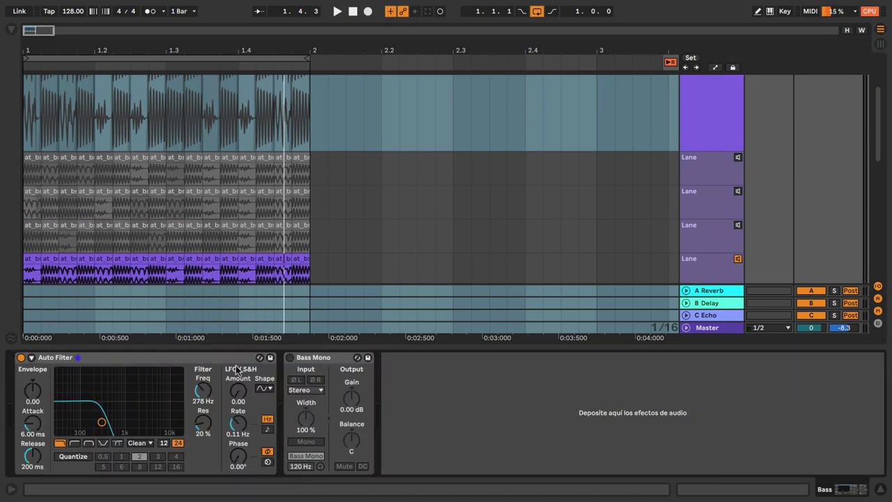
pyautogui.click(21, 357)
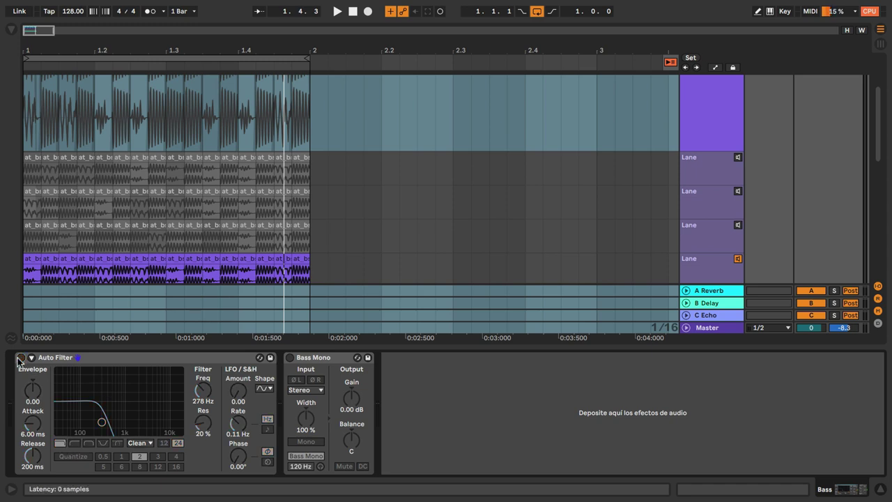
pyautogui.press('space')
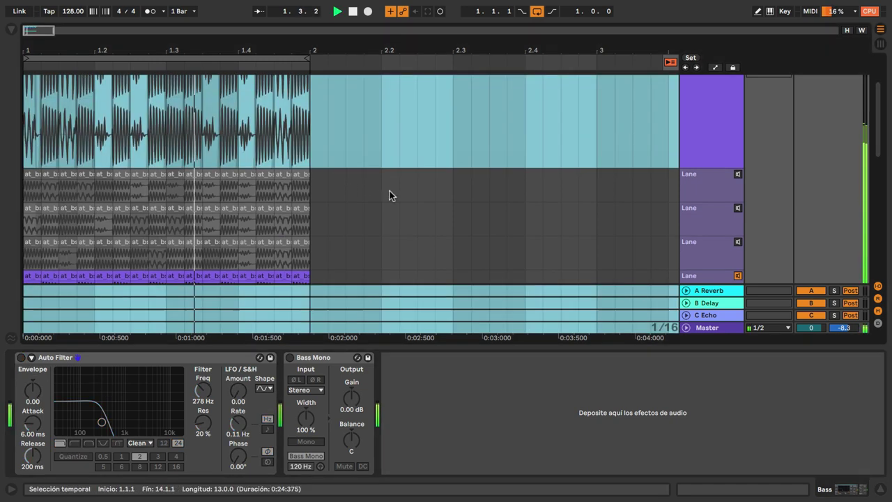
pyautogui.scroll(-1, 390, 191)
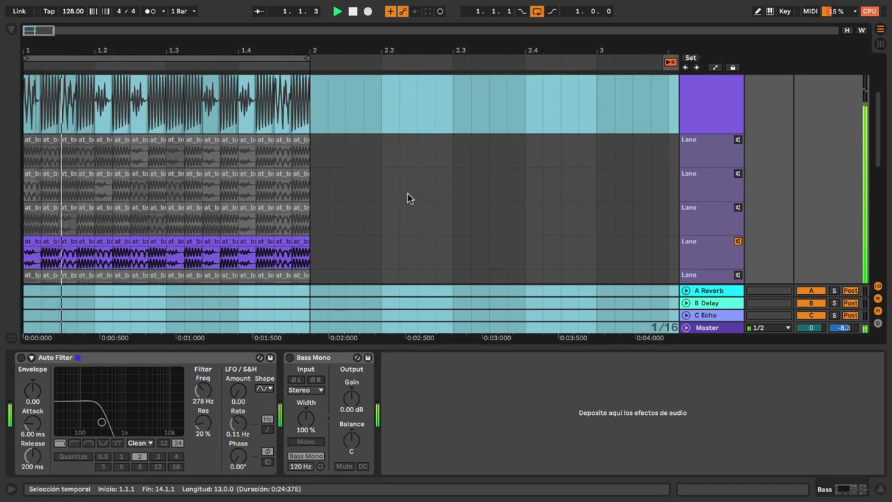
pyautogui.click(737, 207)
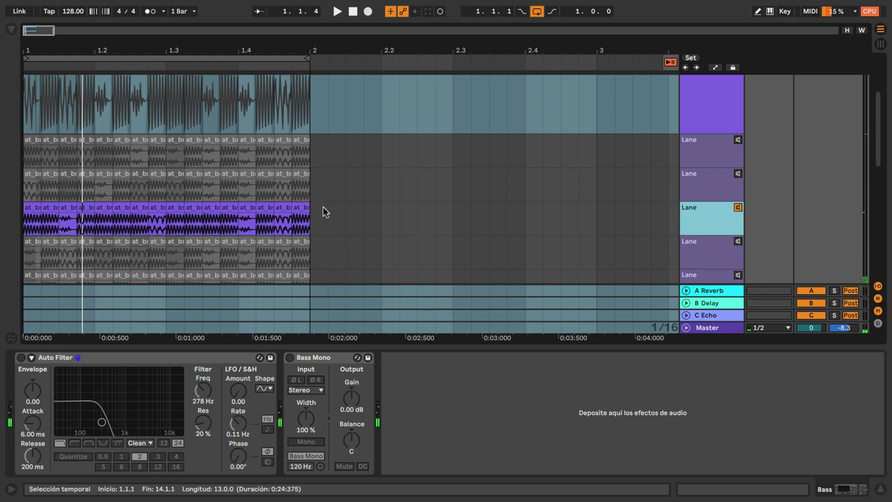
# Consolidate all the clip fragments in the third Bass take lane into a single one-bar clip
pyautogui.click(306, 214)
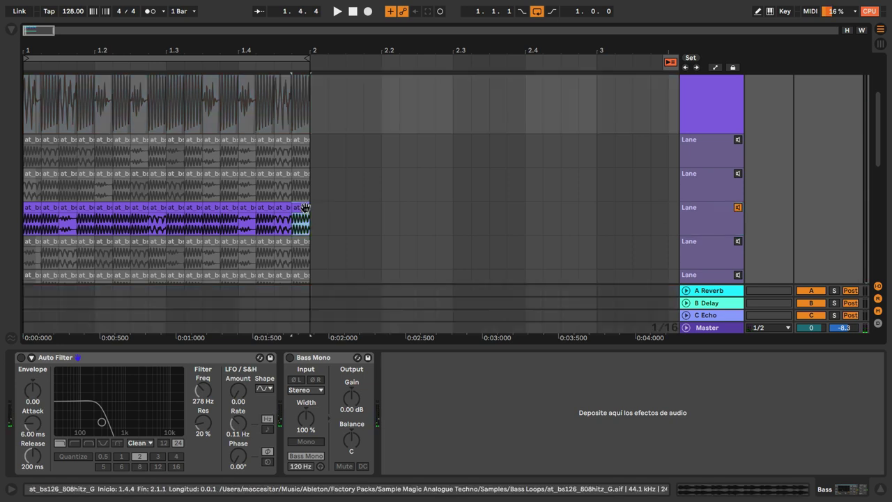
pyautogui.keyDown('shift'); pyautogui.click(27, 209); pyautogui.keyUp('shift')
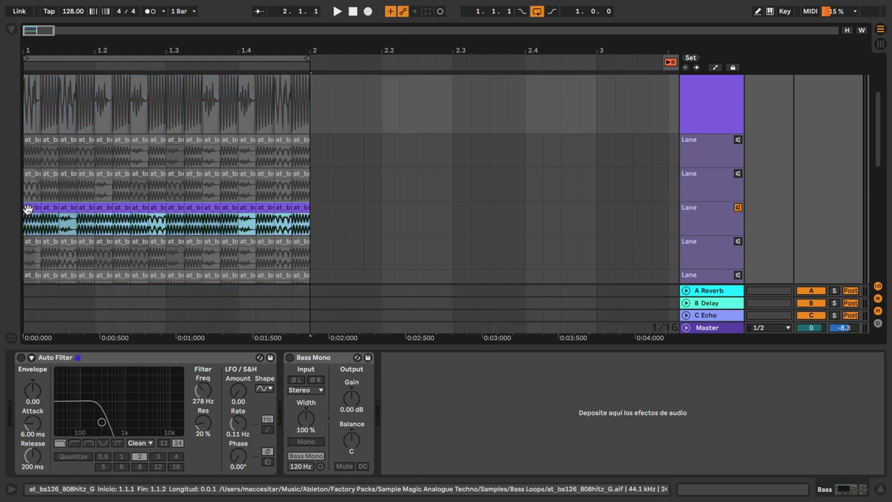
pyautogui.press('super+j')
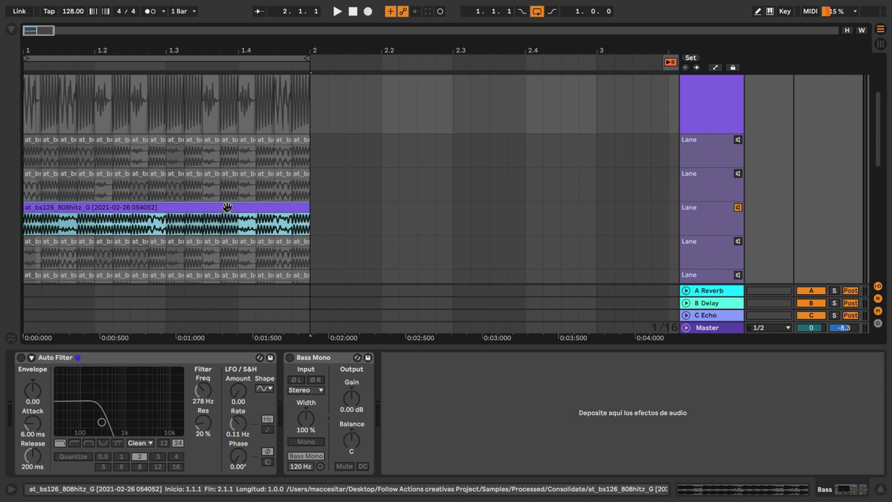
# Place the consolidated clip in the Bass track's scene 6 slot in Session View and launch it
pyautogui.moveTo(227, 207); pyautogui.dragTo(210, 108)
pyautogui.press('Tab')
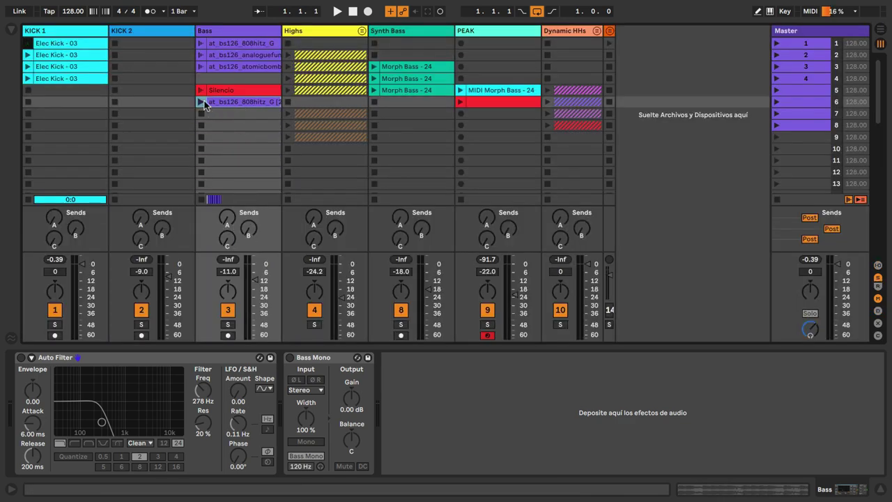
pyautogui.click(200, 102)
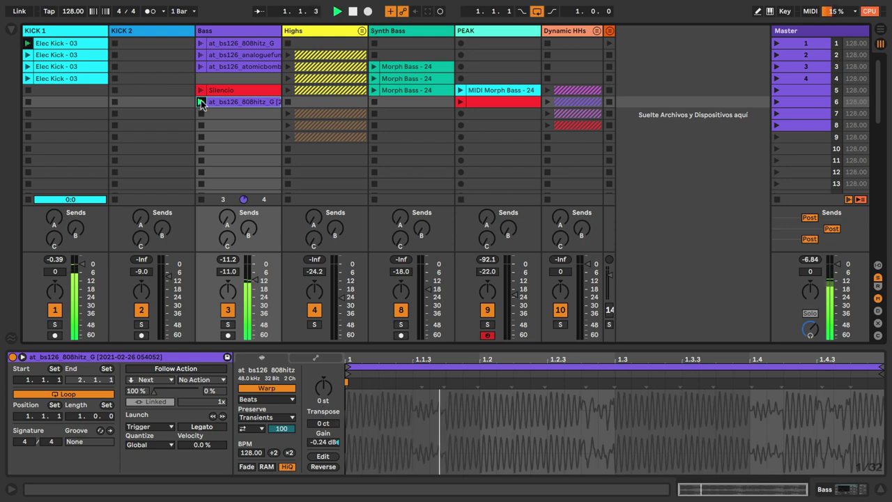
# Launch the at_bs126_808hitz_G clip and solo the Bass track
pyautogui.click(199, 44)
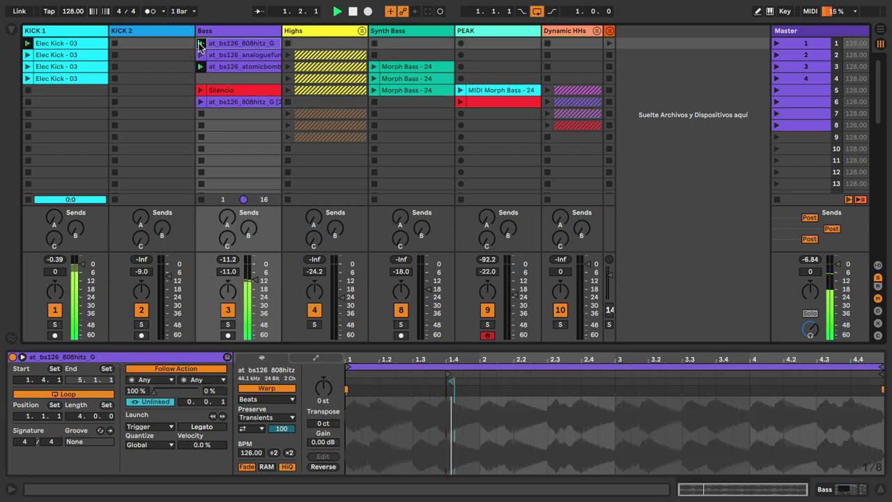
pyautogui.click(227, 324)
# Try the Silencio clip in scene 4 beside the bass clips, listen with and without the kick, and return it to scene 5
pyautogui.moveTo(247, 91); pyautogui.dragTo(218, 80)
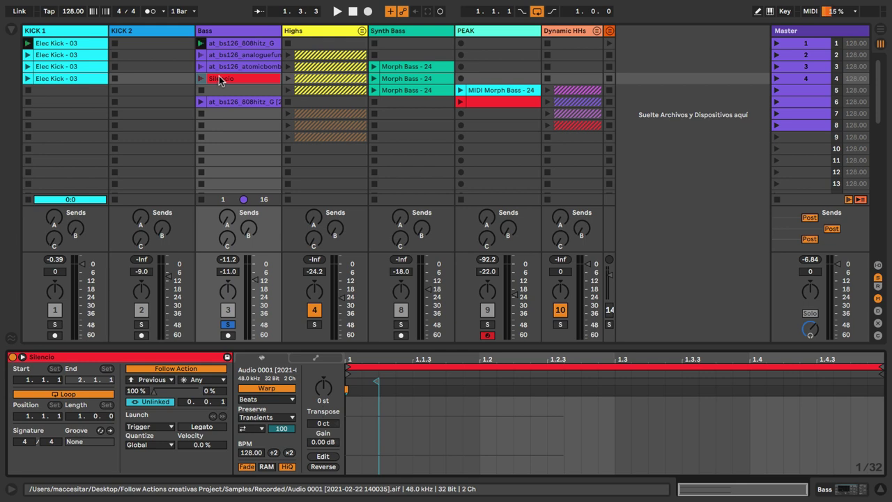
pyautogui.click(201, 44)
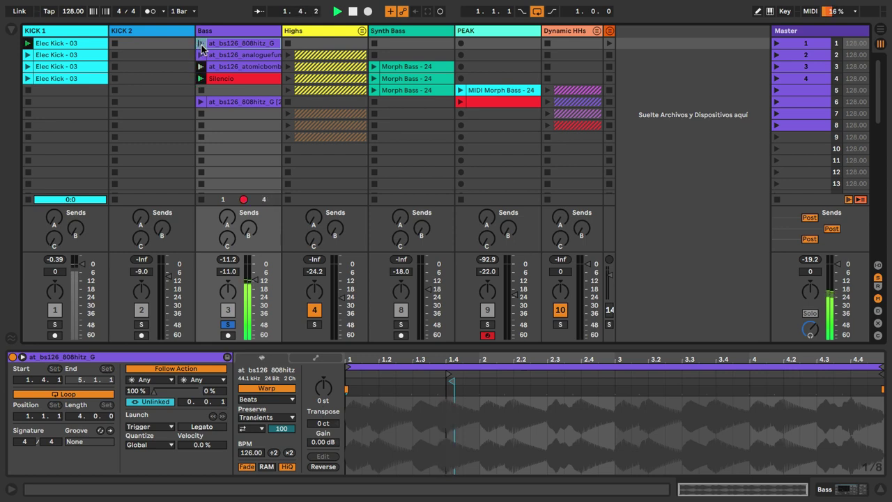
pyautogui.click(54, 325)
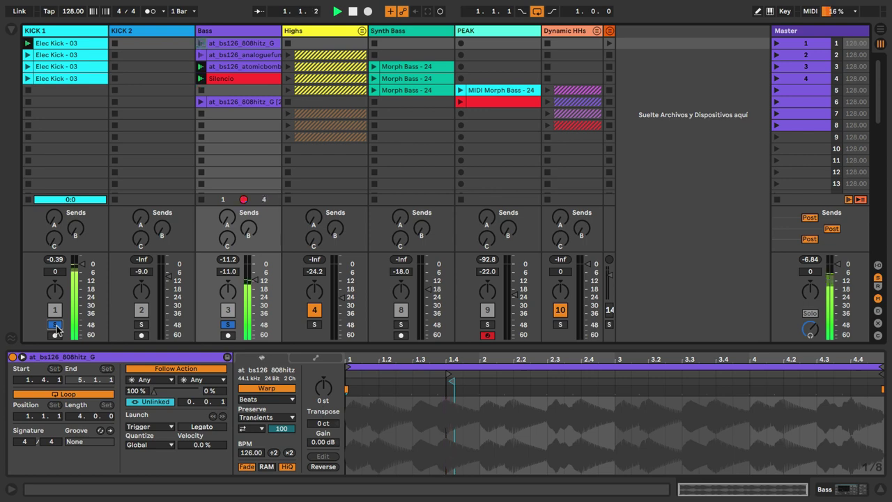
pyautogui.click(55, 324)
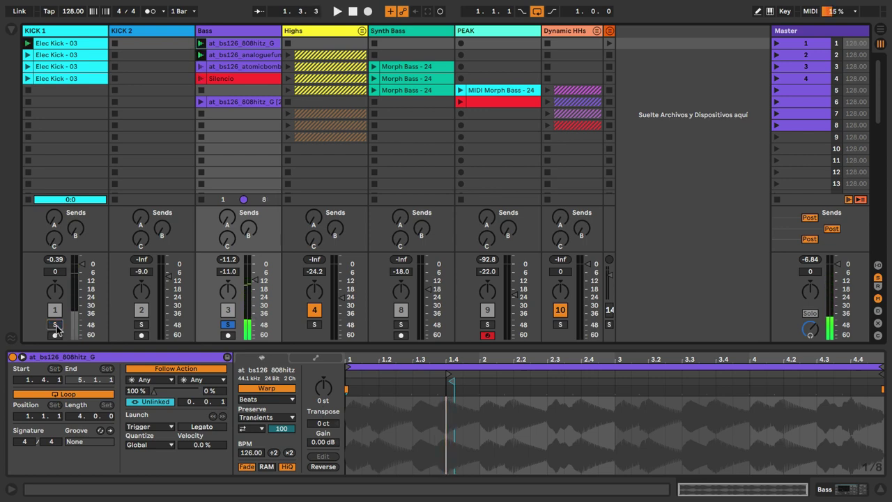
pyautogui.click(228, 76)
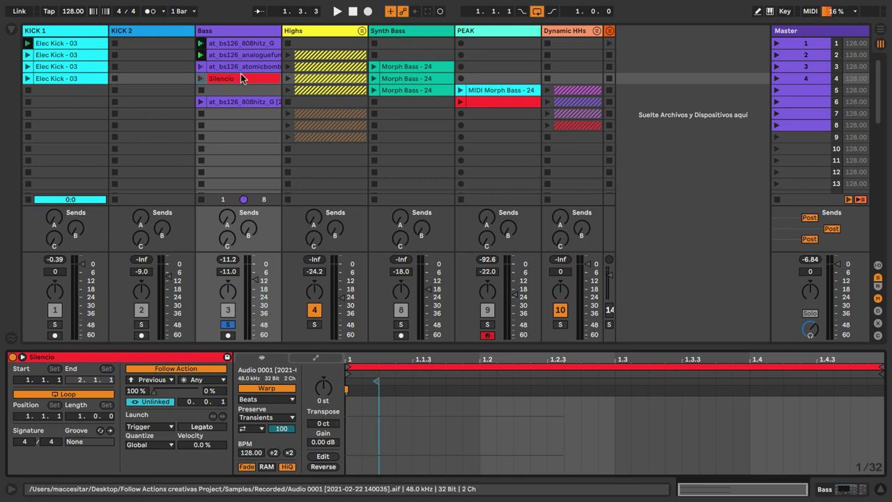
pyautogui.moveTo(240, 74); pyautogui.dragTo(243, 90)
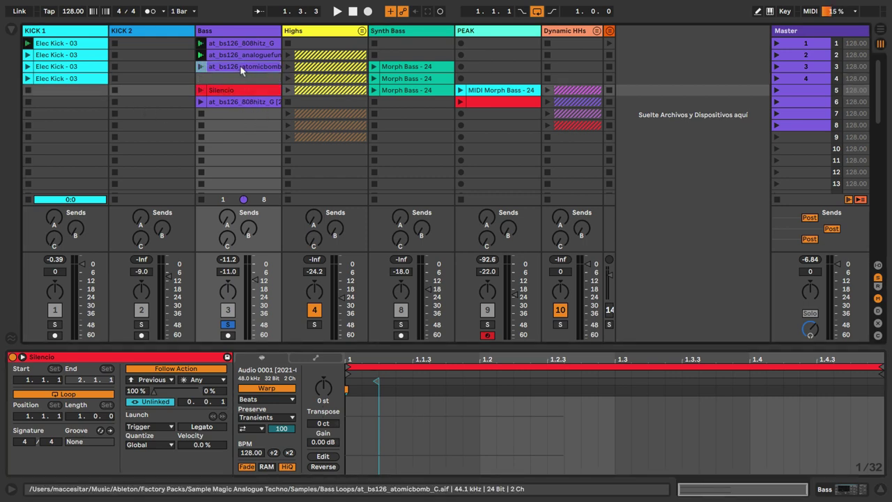
# Duplicate the at_bs126_atomicbomb_C clip into scene 4 and shift the Silencio and consolidated clips down one slot
pyautogui.click(239, 66)
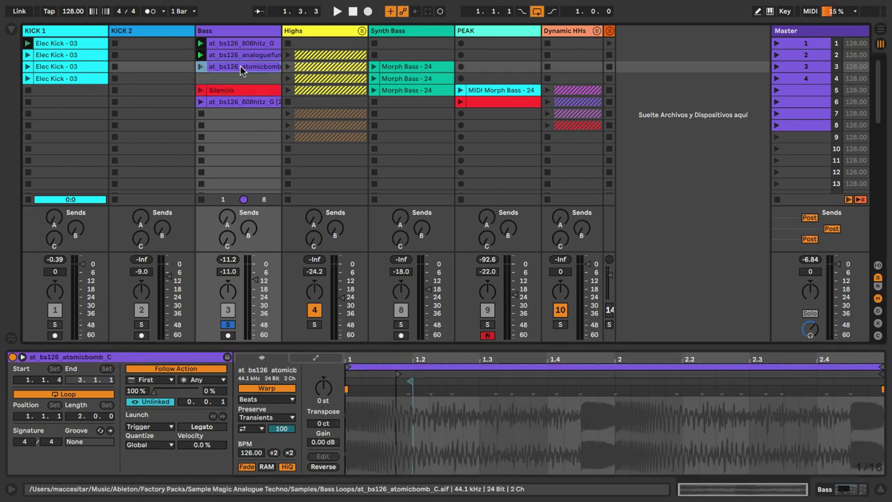
pyautogui.press('super+d')
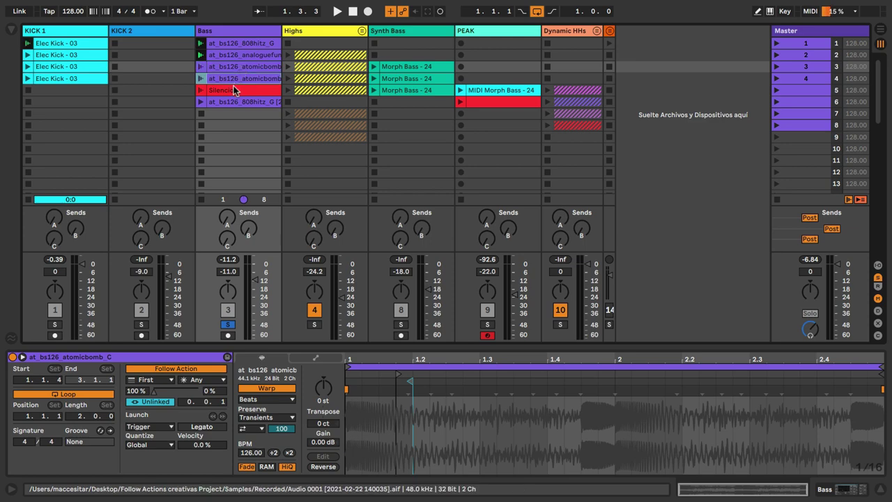
pyautogui.moveTo(227, 114)
pyautogui.mouseDown()
pyautogui.moveTo(224, 91)
pyautogui.moveTo(223, 109)
pyautogui.mouseUp()
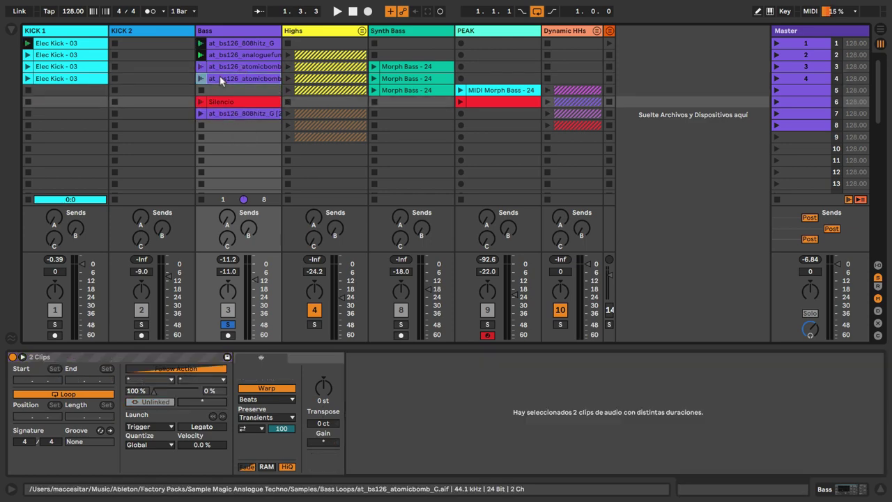
# Show the Clip Gain envelope of the at_bs126_atomicbomb_C clip in scene 4 and pull it down to its minimum
pyautogui.click(219, 75)
pyautogui.click(304, 359)
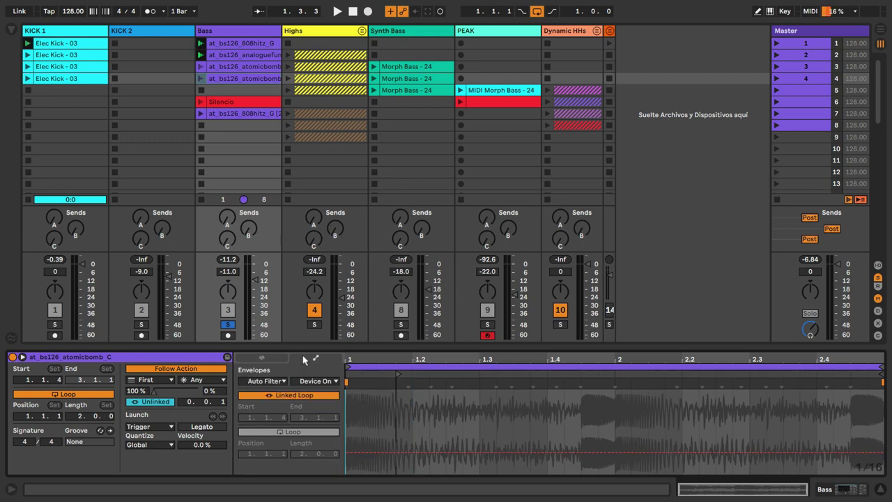
pyautogui.click(284, 383)
pyautogui.click(265, 393)
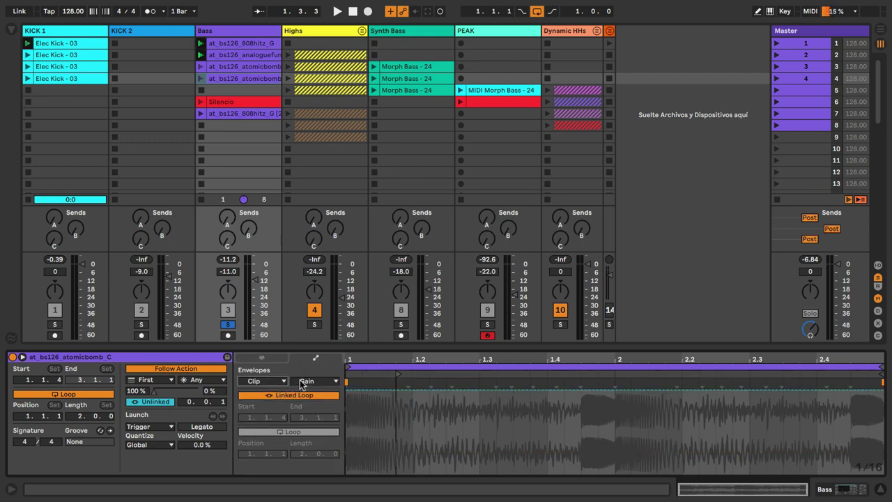
pyautogui.moveTo(370, 390); pyautogui.dragTo(363, 473)
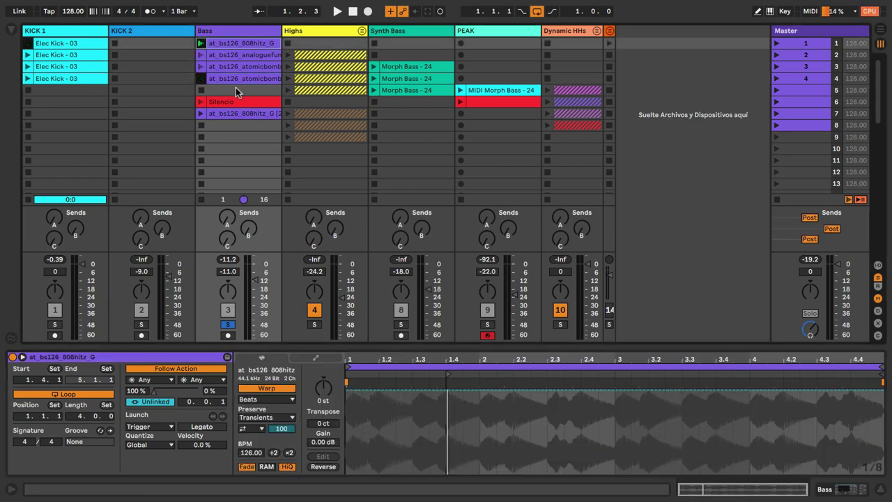
# Delete the at_bs126_atomicbomb_C duplicate from scene 4 and move the Silencio clip up to scene 5
pyautogui.click(240, 79)
pyautogui.press('Delete')
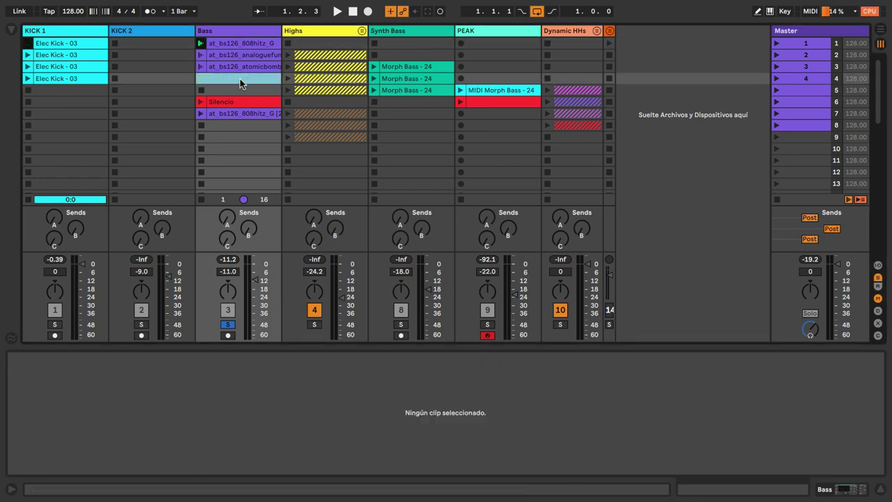
pyautogui.moveTo(230, 104)
pyautogui.mouseDown()
pyautogui.moveTo(236, 110)
pyautogui.moveTo(227, 90)
pyautogui.mouseUp()
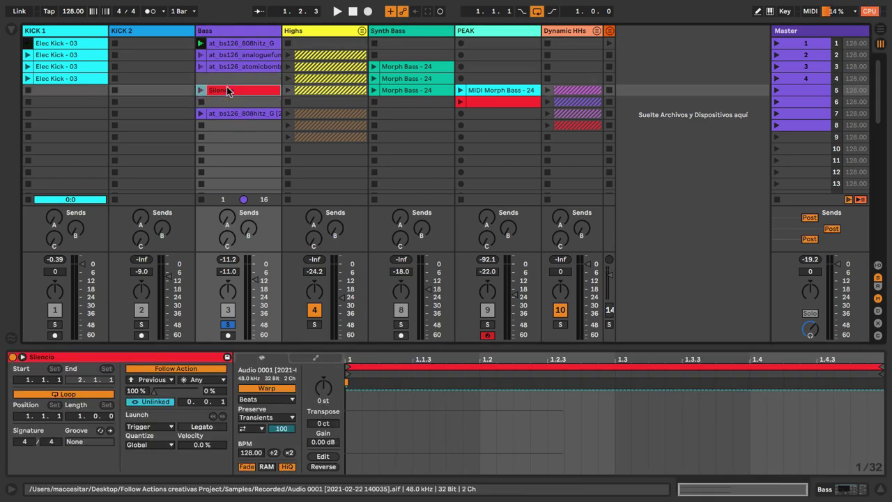
# Launch the consolidated at_bs126_808hitz_G clip in the Bass track's scene 7 slot and solo KICK 1
pyautogui.click(201, 115)
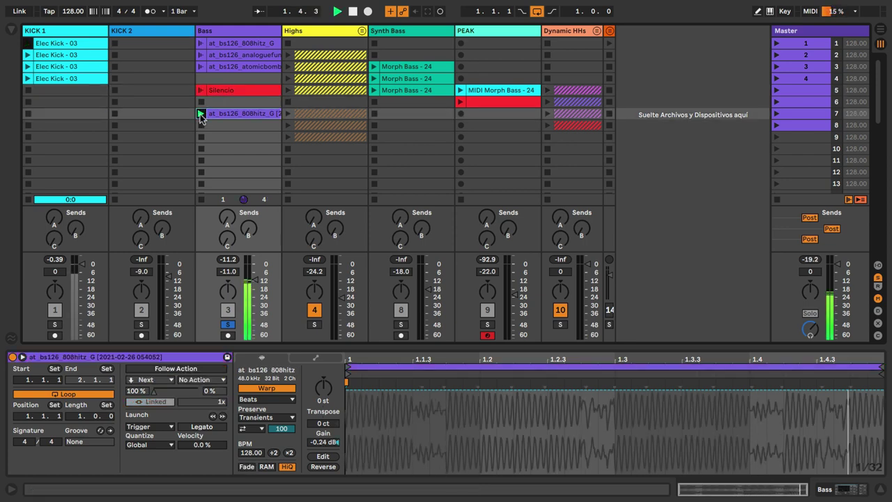
pyautogui.click(56, 325)
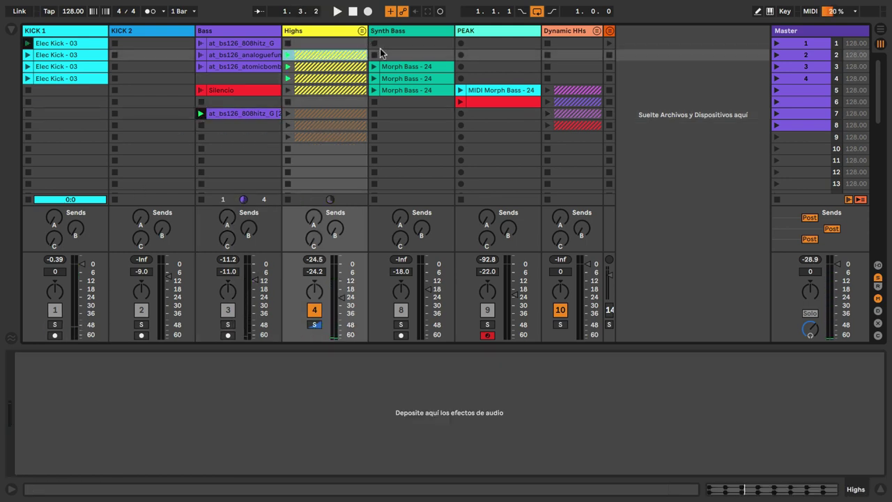
# Solo the Synth Bass track and switch off its Saturator, Echo and both Auto Filter devices
pyautogui.click(401, 325)
pyautogui.click(418, 32)
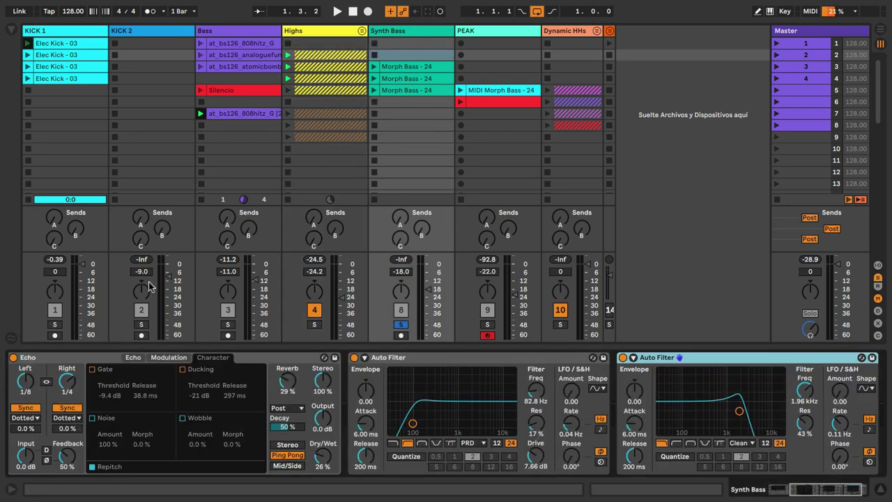
pyautogui.click(13, 357)
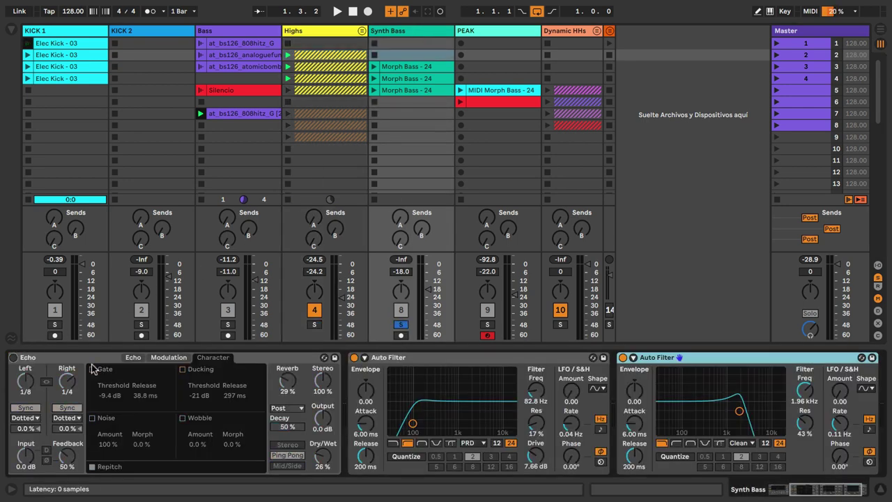
pyautogui.click(354, 356)
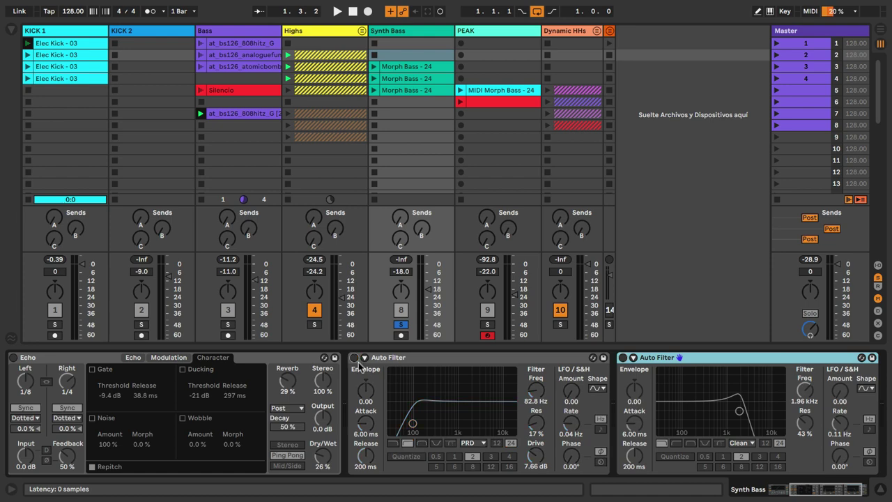
pyautogui.moveTo(813, 491); pyautogui.dragTo(682, 495)
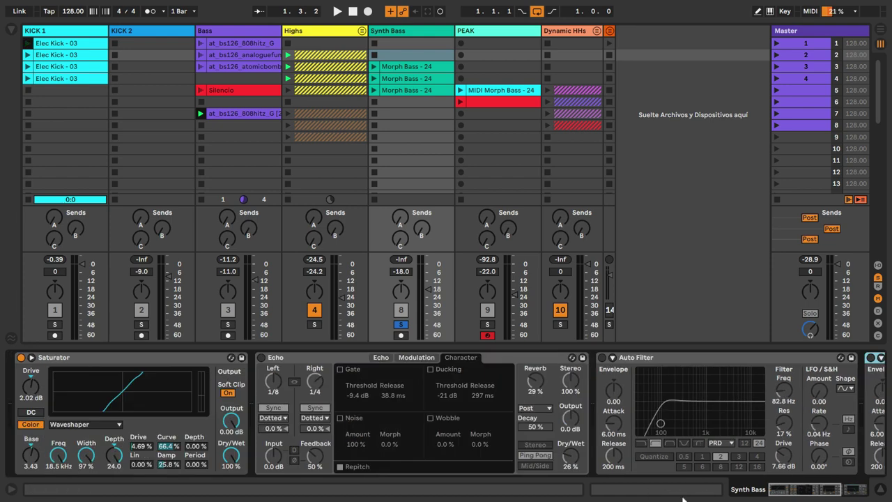
pyautogui.click(21, 356)
# Play the Synth Bass track's scene 3 Morph Bass - 24 clip with KICK 1 soloed and set the Synth Bass volume to -16.3 dB
pyautogui.click(373, 66)
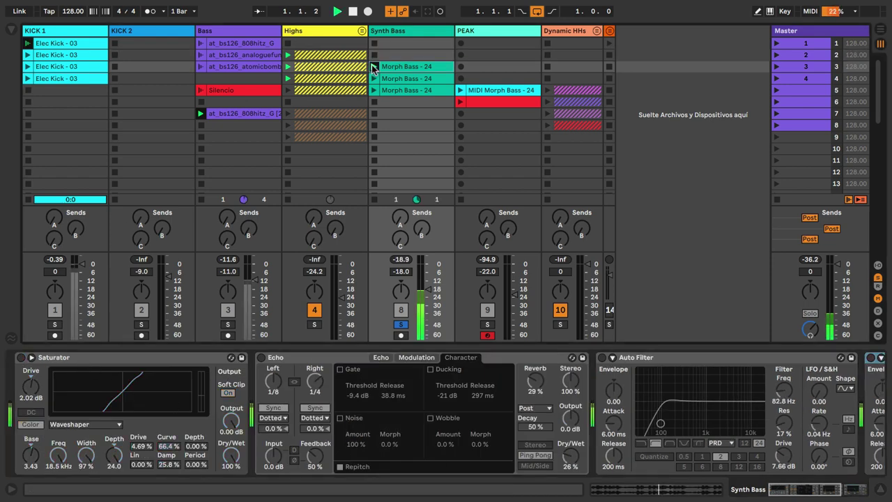
pyautogui.click(387, 68)
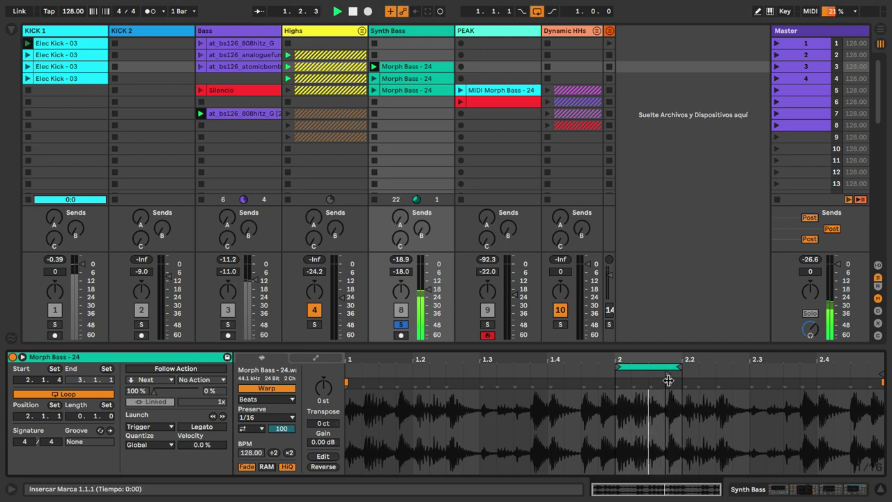
pyautogui.click(54, 325)
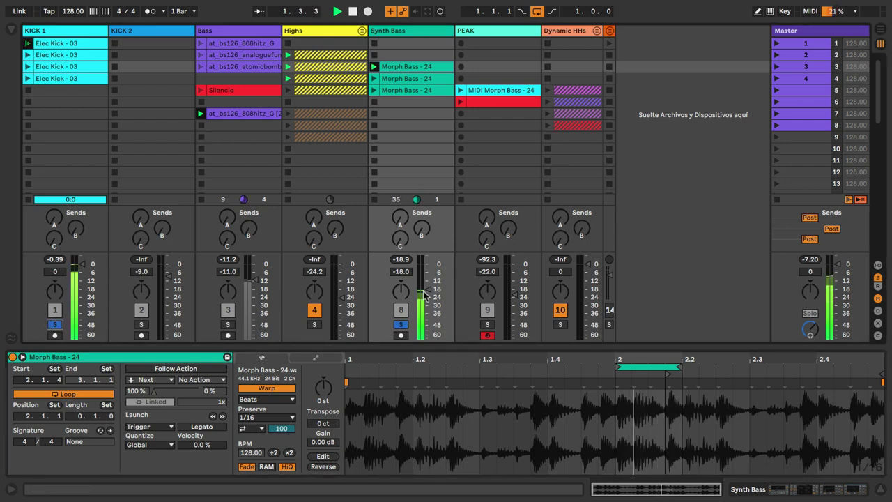
pyautogui.moveTo(428, 290); pyautogui.dragTo(428, 287)
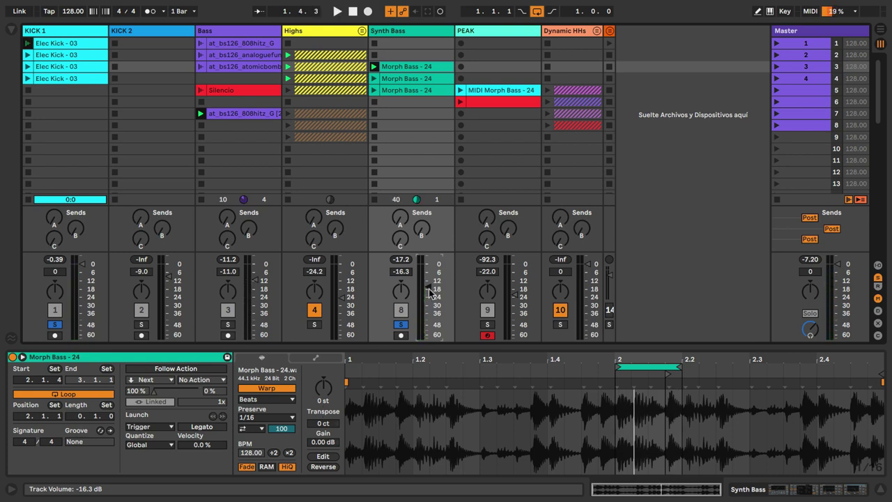
# Remove KICK 1 from the solo and switch the Synth Bass track's Saturator and Echo back on, comparing the Saturator on and off
pyautogui.hotkey('shift', 'Tab')
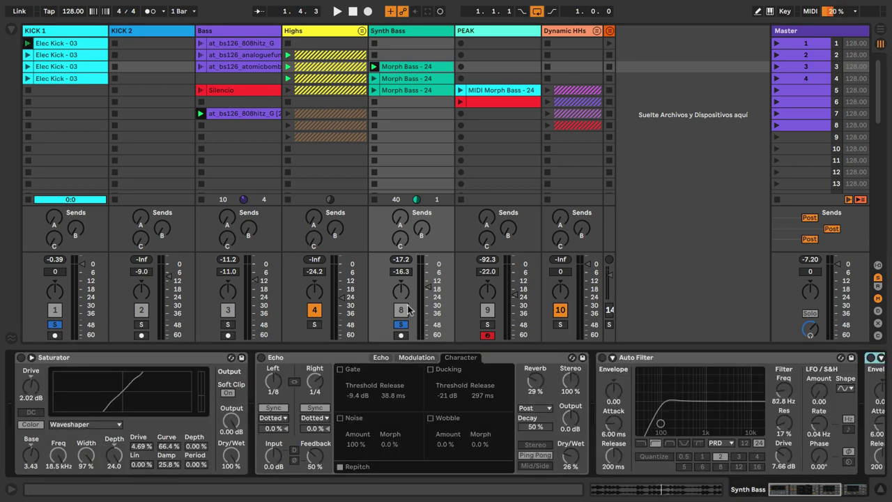
pyautogui.click(54, 325)
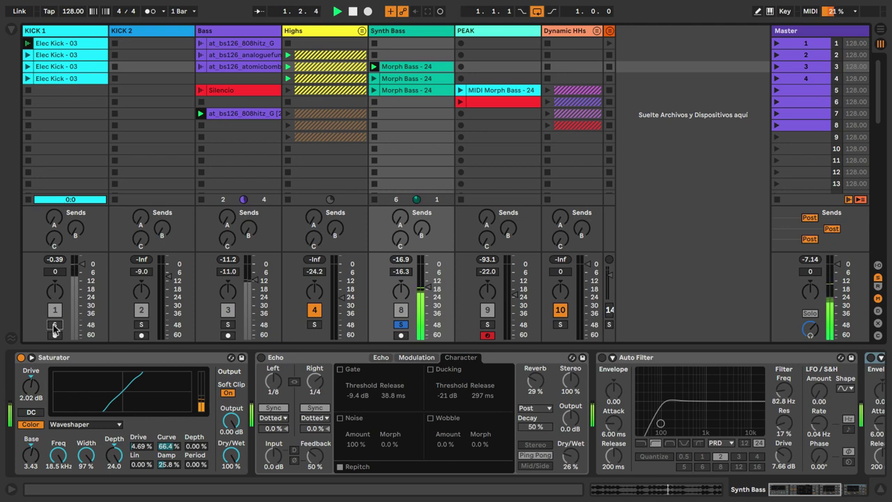
pyautogui.click(22, 358)
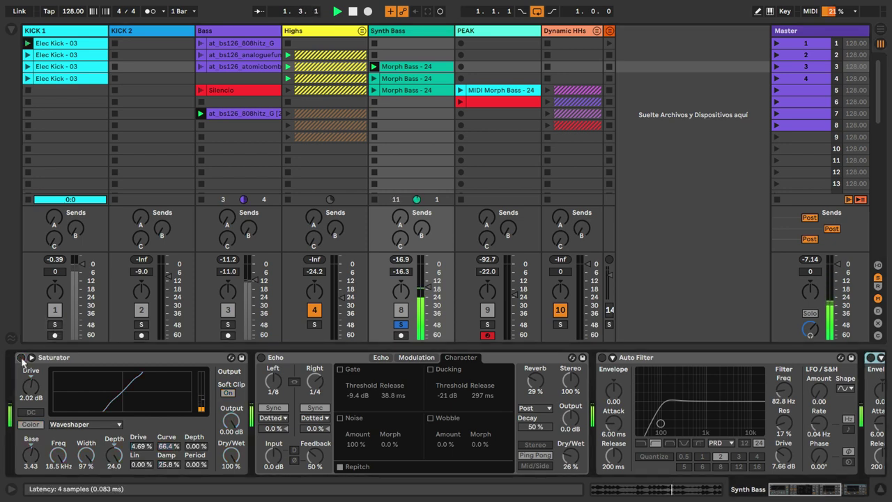
pyautogui.click(21, 357)
pyautogui.click(260, 358)
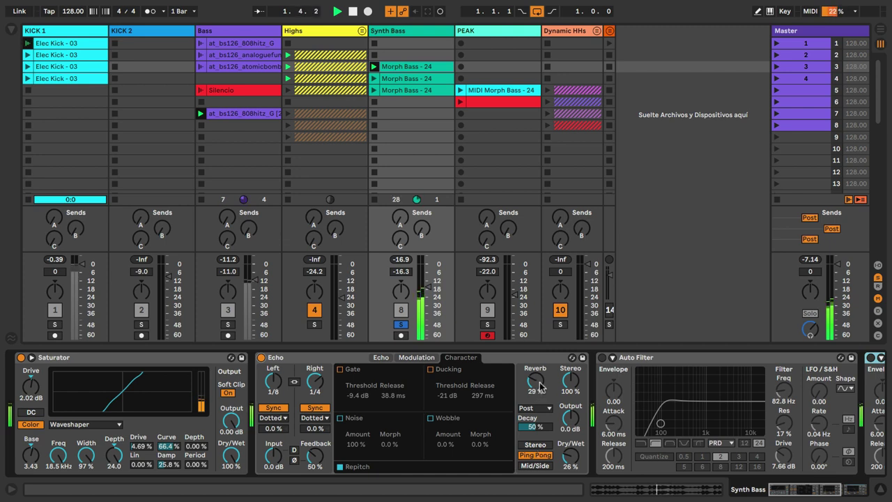
# Switch on the first Auto Filter on the Synth Bass track and set its Drive to 3.81 dB
pyautogui.click(602, 357)
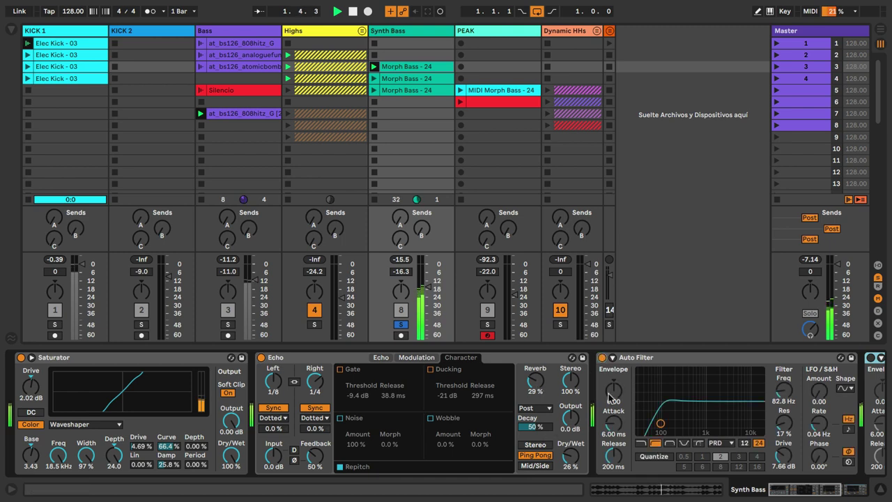
pyautogui.moveTo(778, 493); pyautogui.dragTo(792, 493)
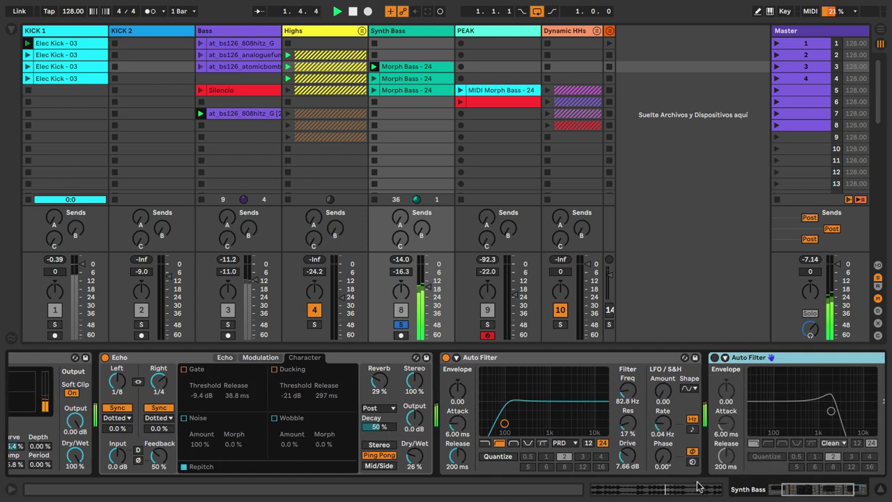
pyautogui.moveTo(633, 461); pyautogui.dragTo(633, 475)
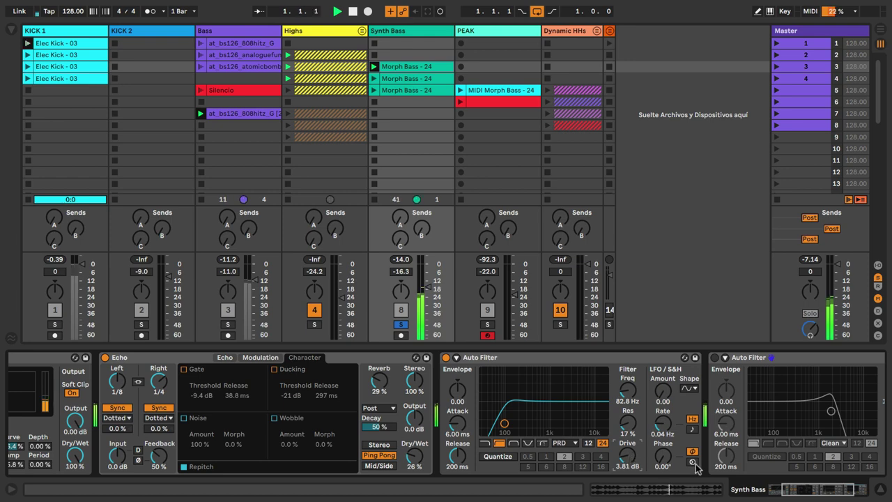
# Switch on the second Auto Filter on the Synth Bass track and set its filter frequency to 2.98 kHz
pyautogui.moveTo(793, 492); pyautogui.dragTo(810, 493)
pyautogui.click(556, 357)
pyautogui.moveTo(739, 390)
pyautogui.mouseDown()
pyautogui.moveTo(739, 420)
pyautogui.moveTo(739, 390)
pyautogui.mouseUp()
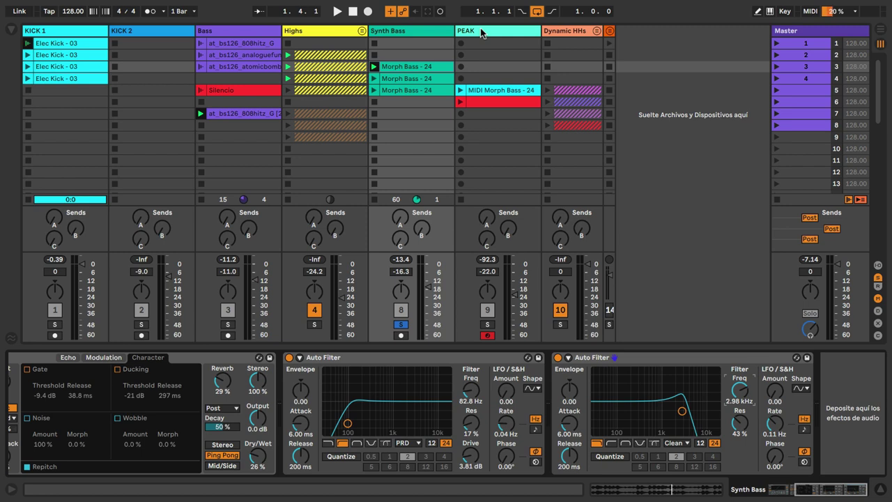
# Convert the scene 3 Morph Bass - 24 audio clip to MIDI on the PEAK track, using the Baterías conversion type
pyautogui.click(499, 93)
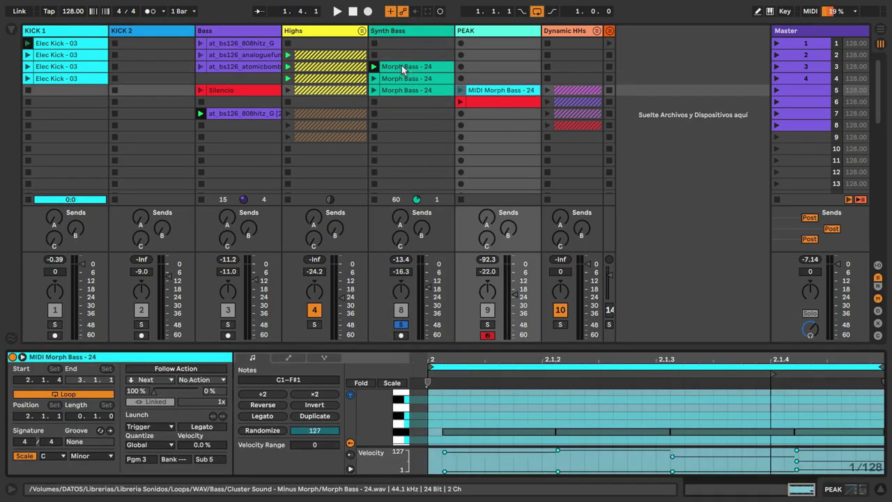
pyautogui.moveTo(402, 67); pyautogui.dragTo(499, 67)
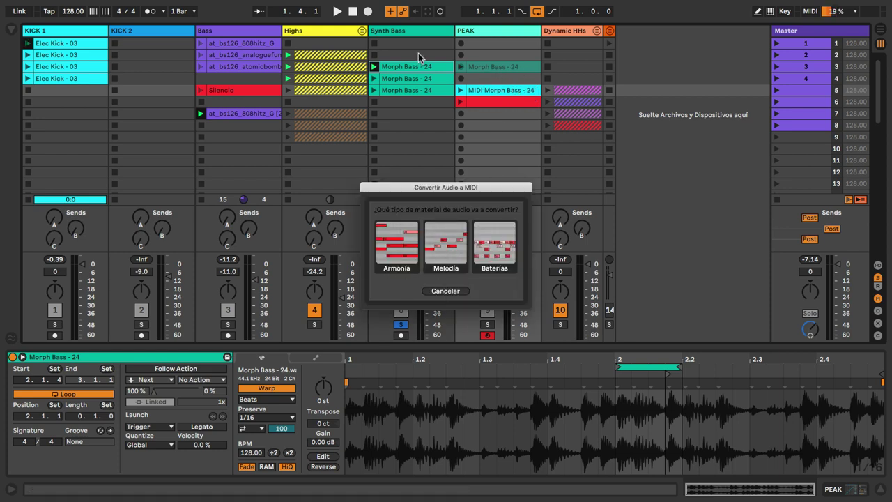
pyautogui.click(508, 258)
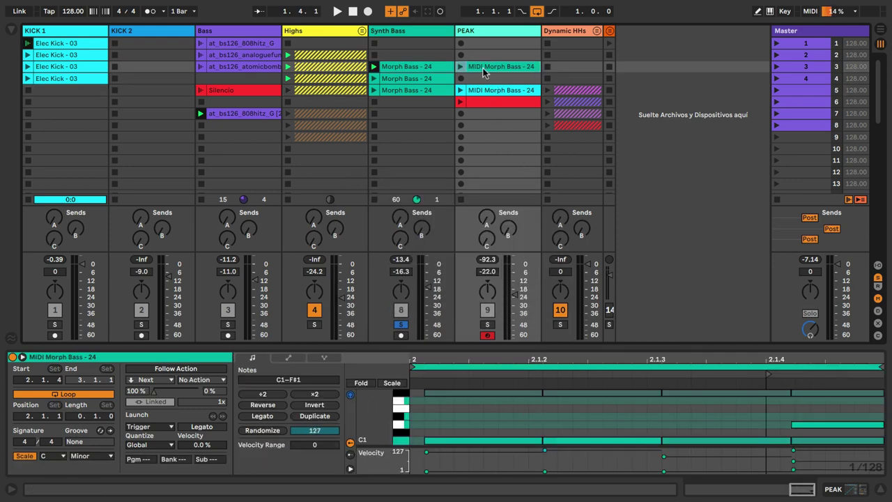
# Inspect the converted clip's notes by switching the Scale and Fold views on and off, and enlarge the note editor
pyautogui.click(391, 383)
pyautogui.click(390, 383)
pyautogui.click(361, 383)
pyautogui.click(361, 383)
pyautogui.moveTo(472, 348); pyautogui.dragTo(473, 334)
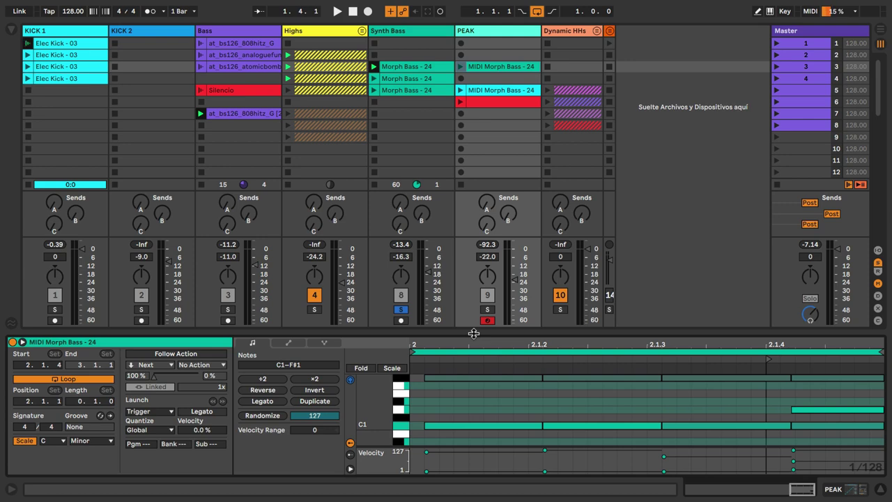
# Add the Scale MIDI effect preset Minor.adv before the Peak device on the PEAK track and close the browser
pyautogui.press('super+alt+b')
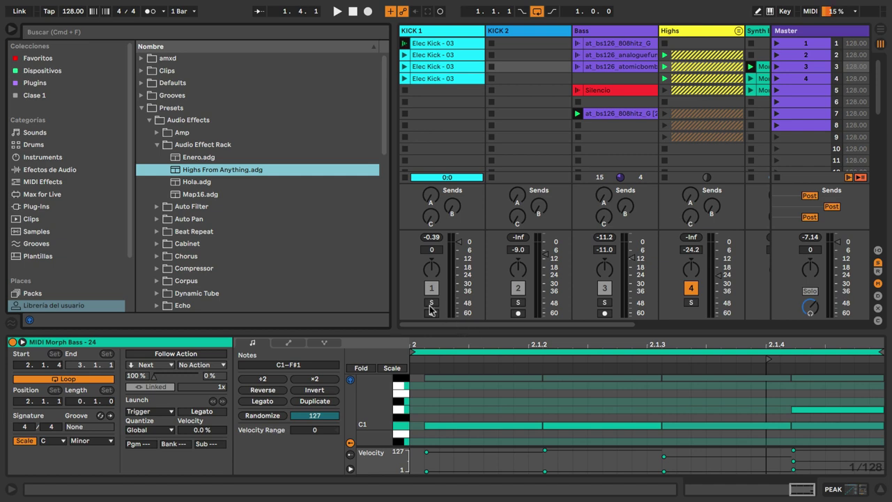
pyautogui.click(33, 182)
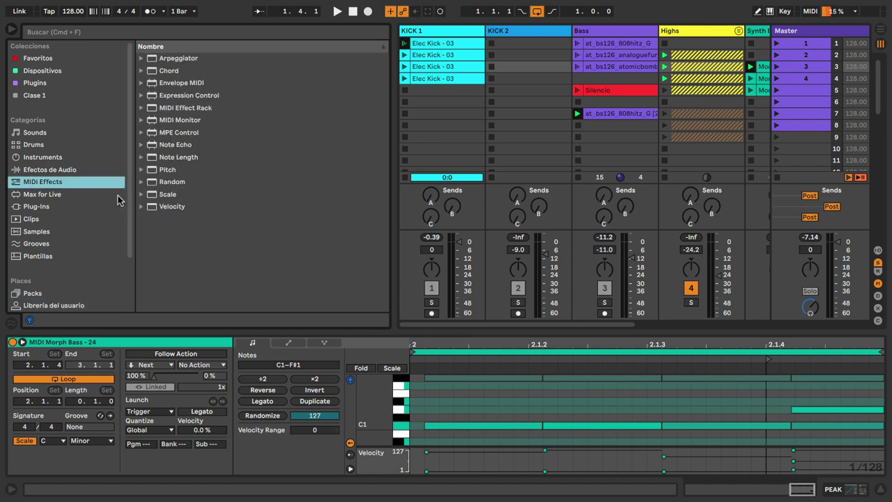
pyautogui.click(141, 195)
pyautogui.scroll(-5, 148, 211)
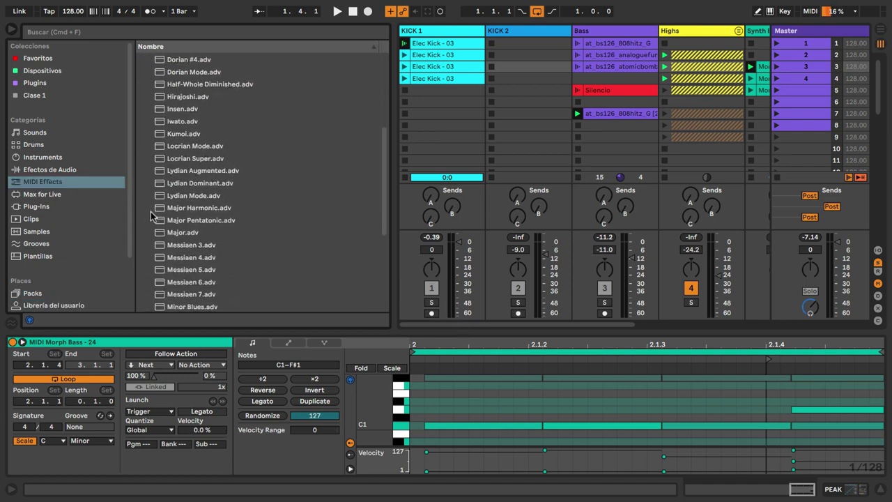
pyautogui.moveTo(180, 285); pyautogui.dragTo(216, 361)
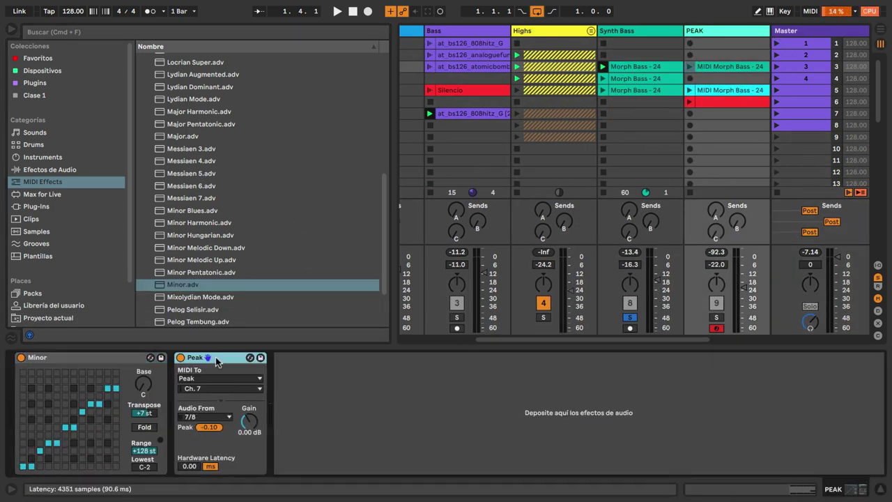
pyautogui.click(10, 31)
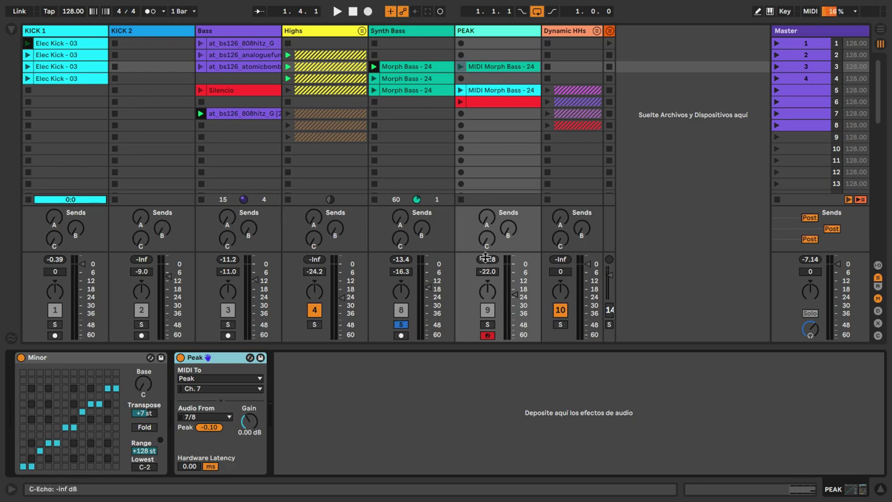
# Solo the PEAK track, launch its MIDI Morph Bass - 24 clip in scene 3, and add Synth Bass to the solo
pyautogui.click(487, 324)
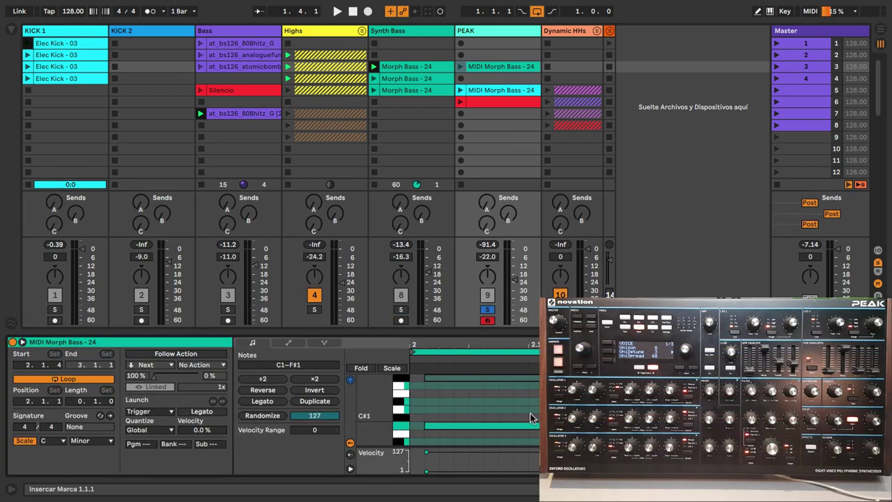
pyautogui.click(459, 67)
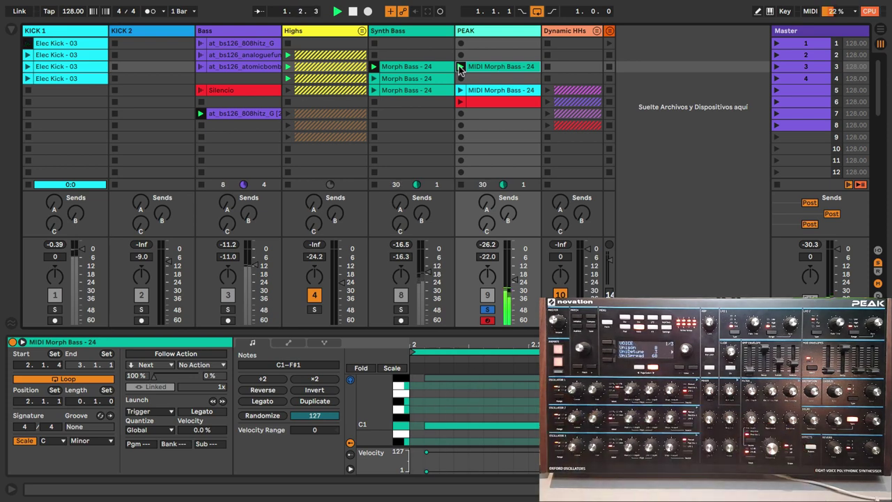
pyautogui.click(400, 310)
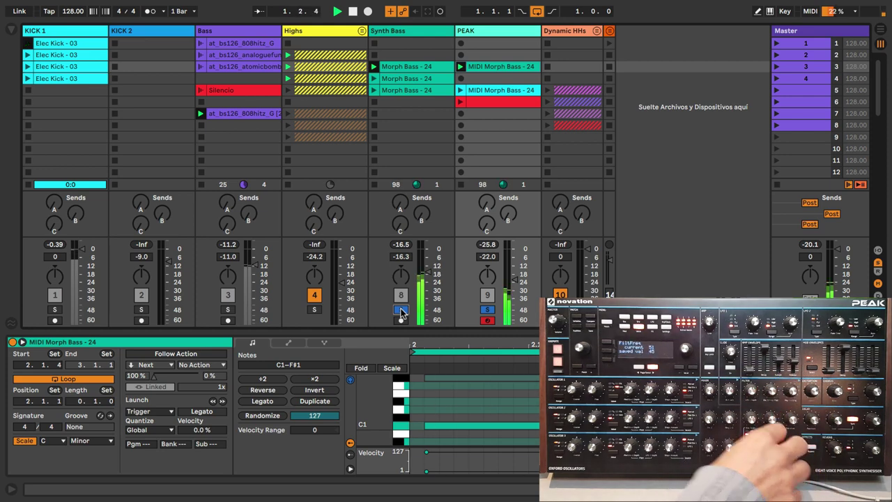
# Clear the bass track solos, unfold the Dynamic HHs group, and look through its L, R and 3/16 tracks
pyautogui.click(401, 310)
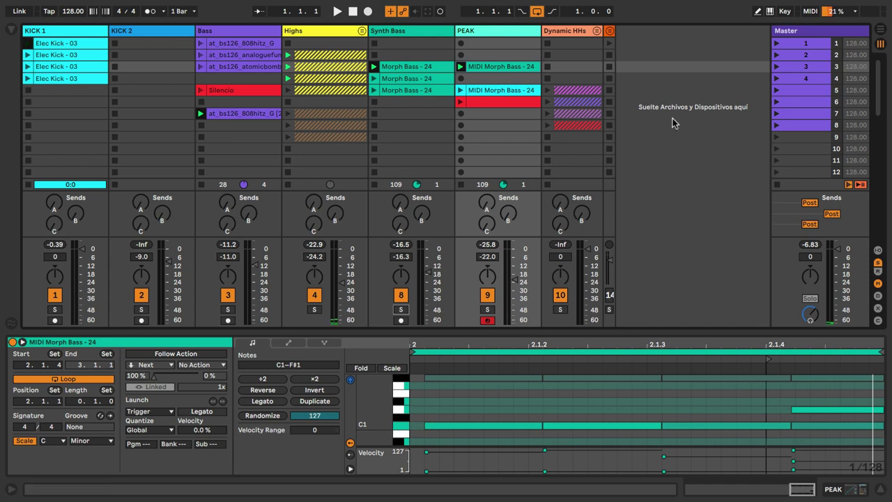
pyautogui.click(550, 35)
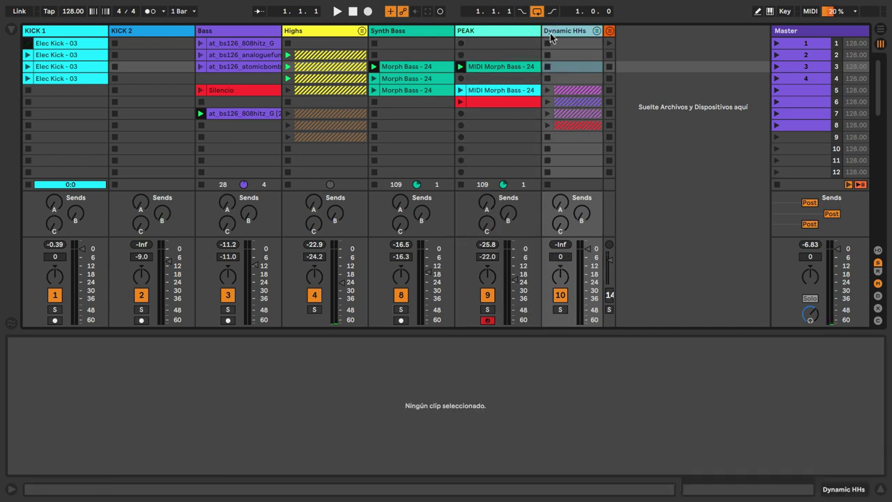
pyautogui.click(596, 31)
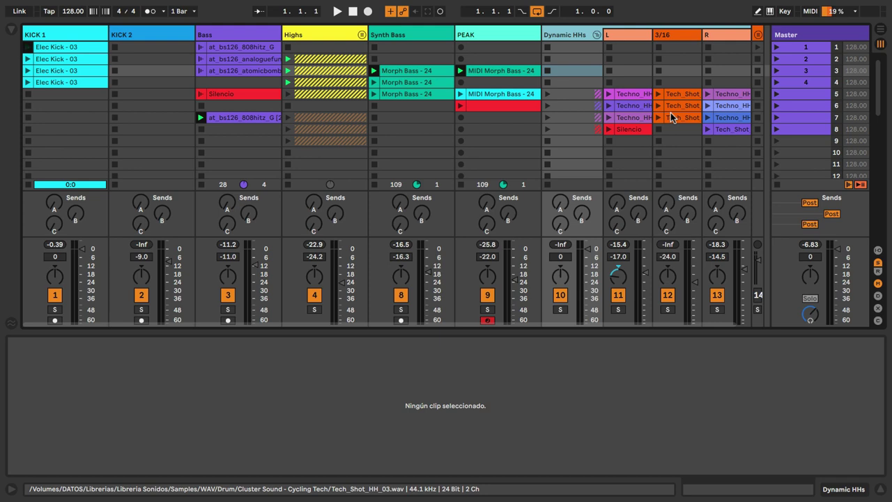
pyautogui.click(618, 36)
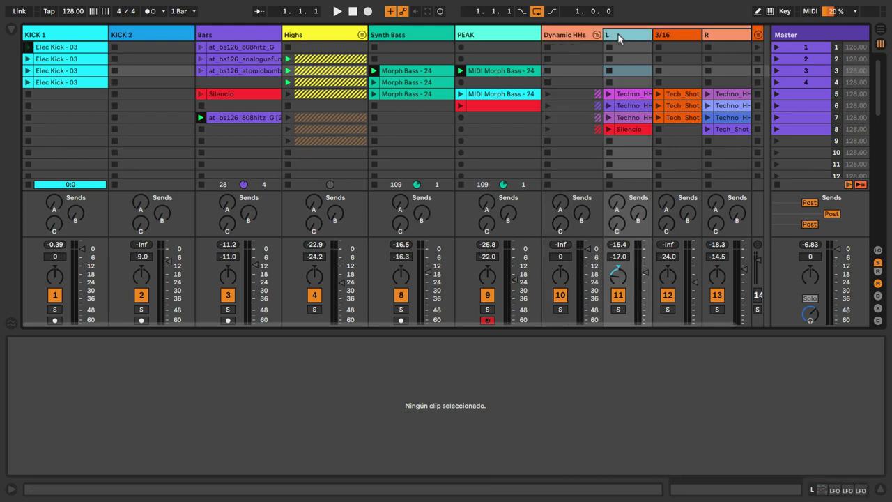
pyautogui.click(710, 35)
pyautogui.click(657, 36)
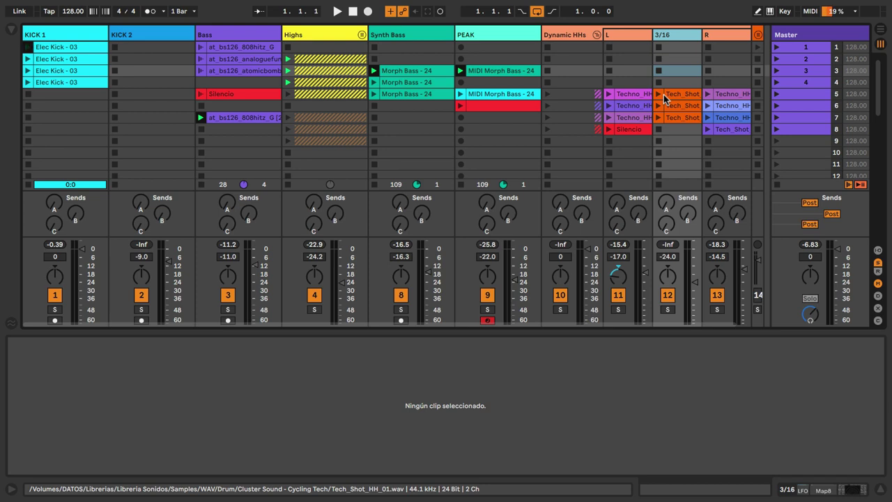
pyautogui.click(630, 38)
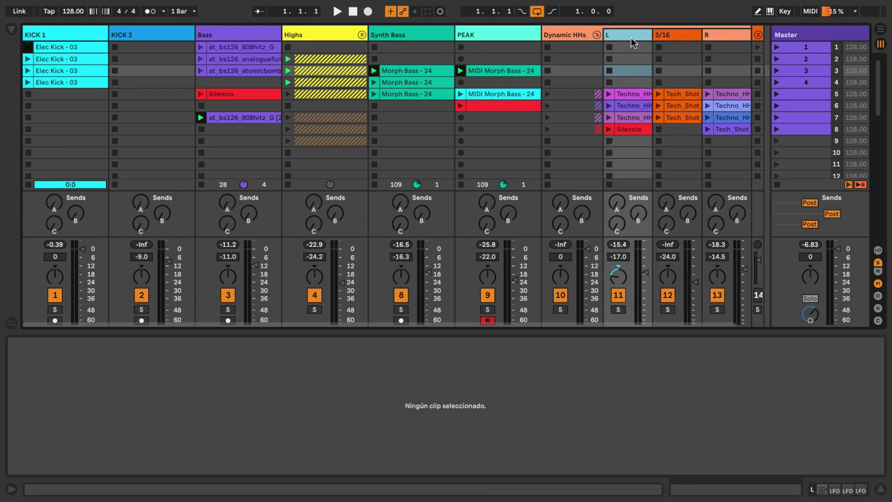
# Solo the L track and audition its Techno_HH_02, Techno_HH_01 and Techno_HH_03 clips
pyautogui.click(619, 310)
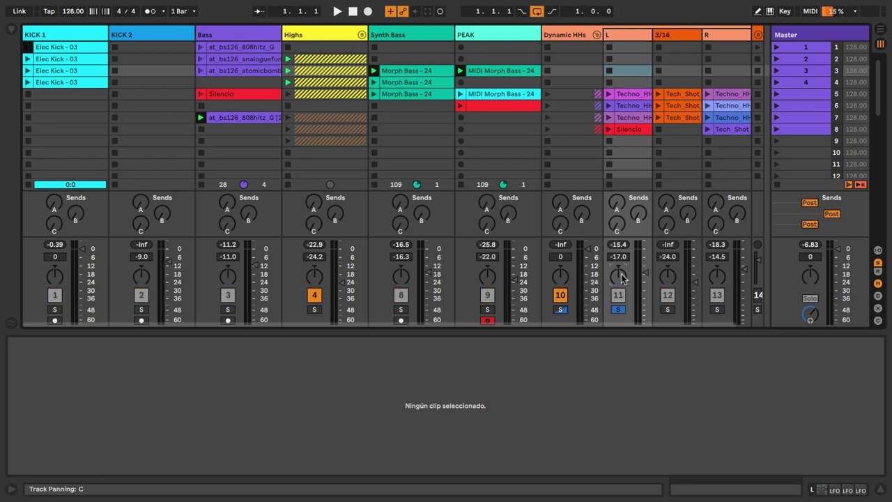
pyautogui.click(608, 95)
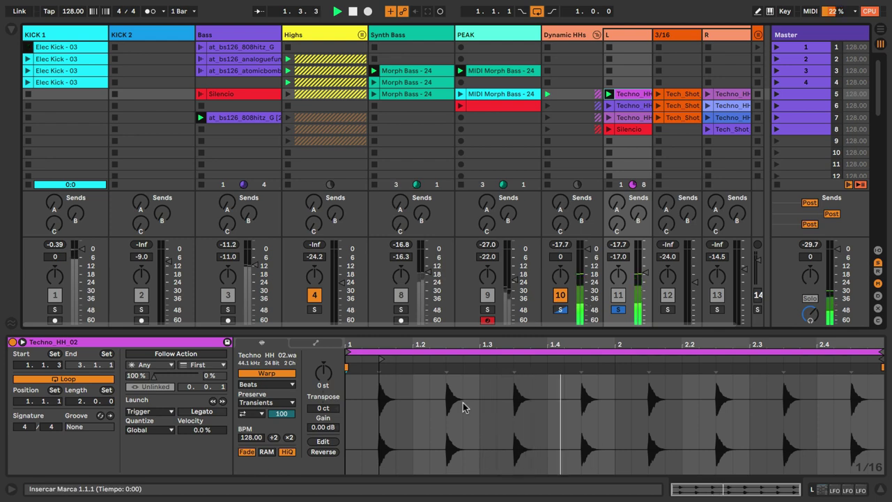
pyautogui.click(610, 105)
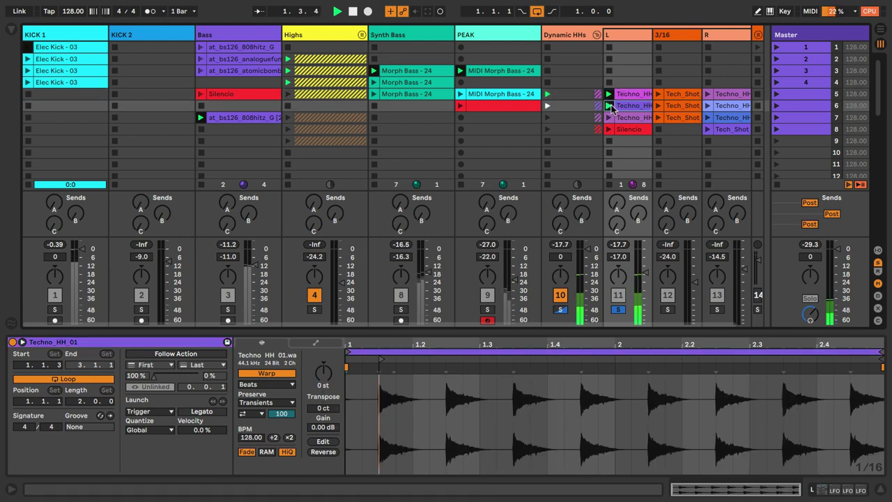
pyautogui.click(609, 117)
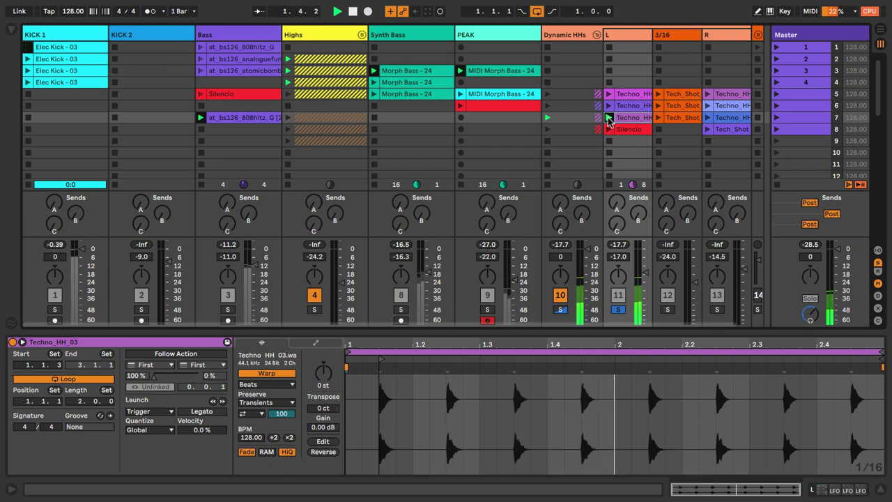
pyautogui.click(381, 362)
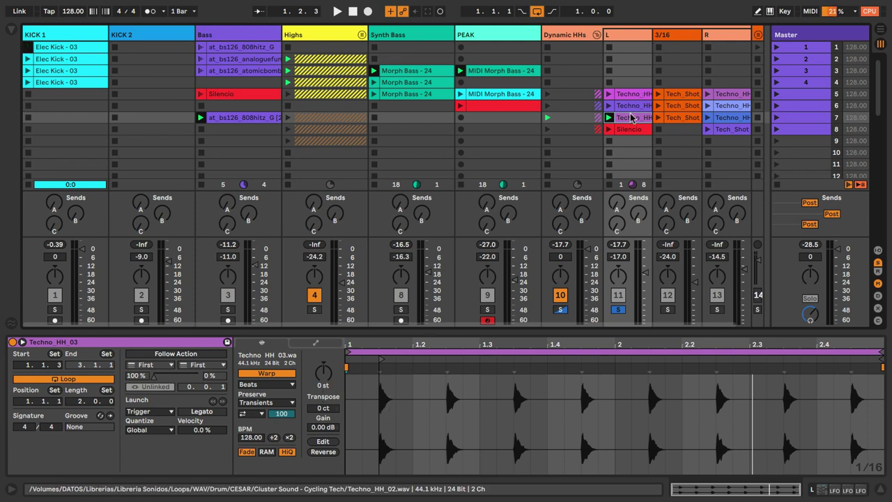
# Move the L track's Silencio clip to scene 9 and enable follow actions set to Any on its three Techno_HH clips
pyautogui.moveTo(627, 128)
pyautogui.mouseDown()
pyautogui.moveTo(639, 149)
pyautogui.moveTo(629, 141)
pyautogui.mouseUp()
pyautogui.click(634, 95)
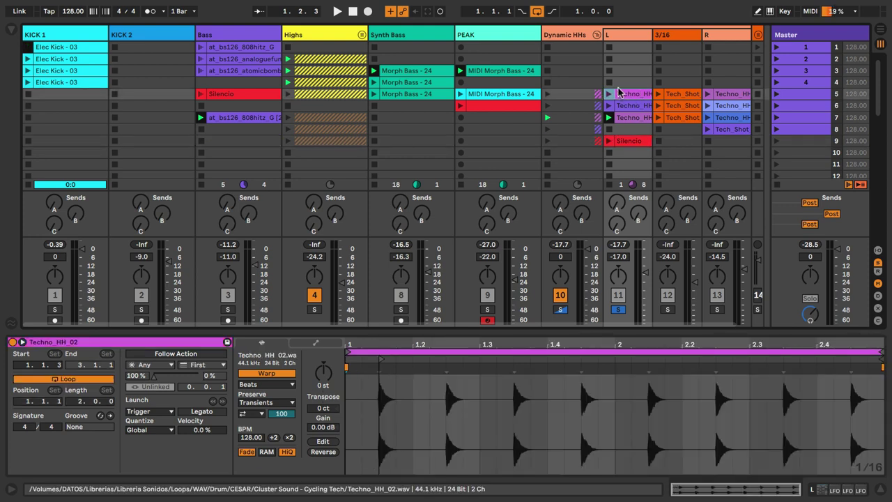
pyautogui.moveTo(625, 84); pyautogui.dragTo(623, 116)
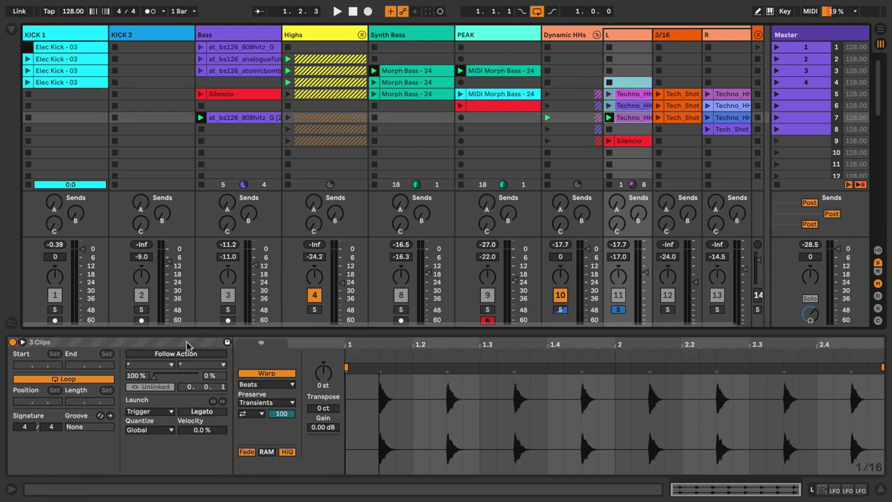
pyautogui.click(180, 354)
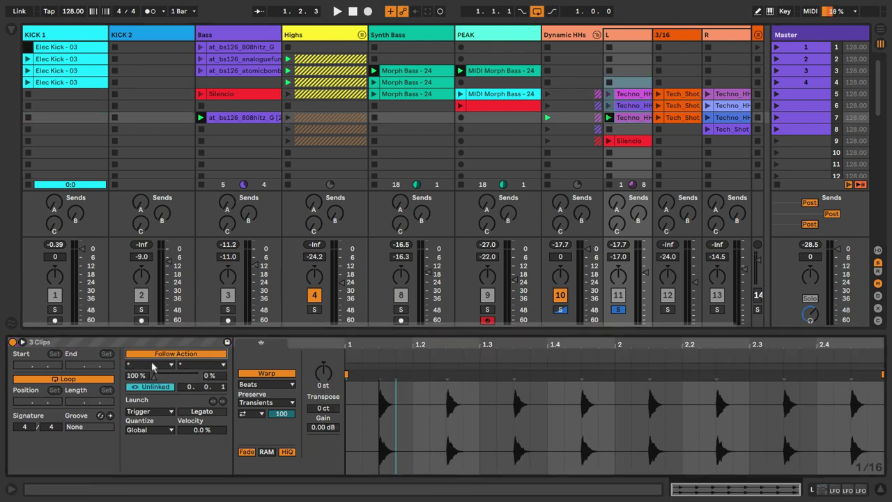
pyautogui.click(152, 364)
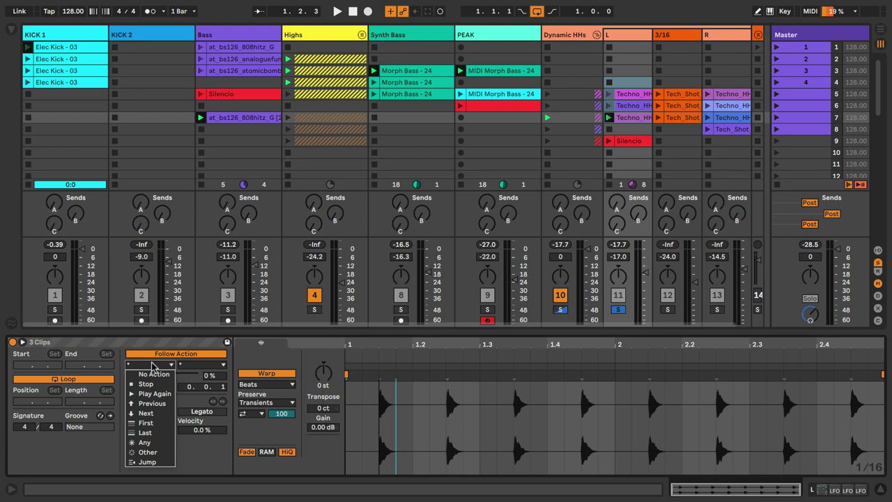
pyautogui.click(139, 443)
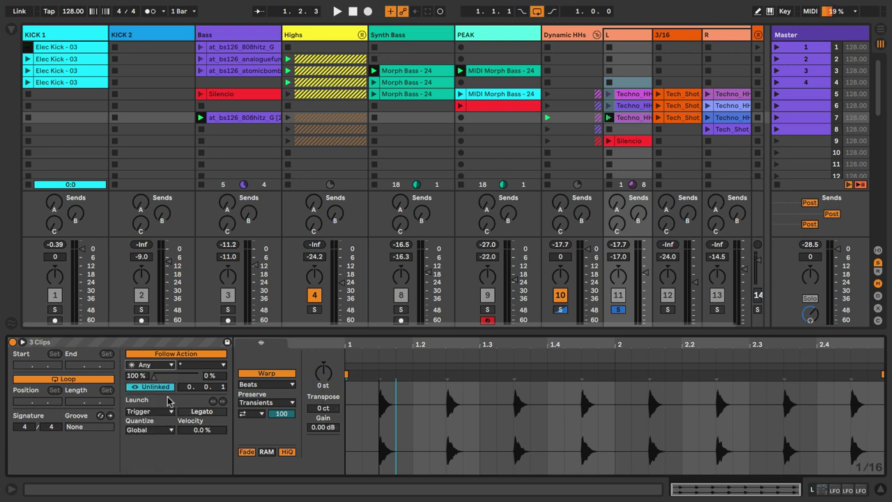
# Launch the L track's Techno_HH_02 clip and reset the track's panning to centre
pyautogui.click(610, 99)
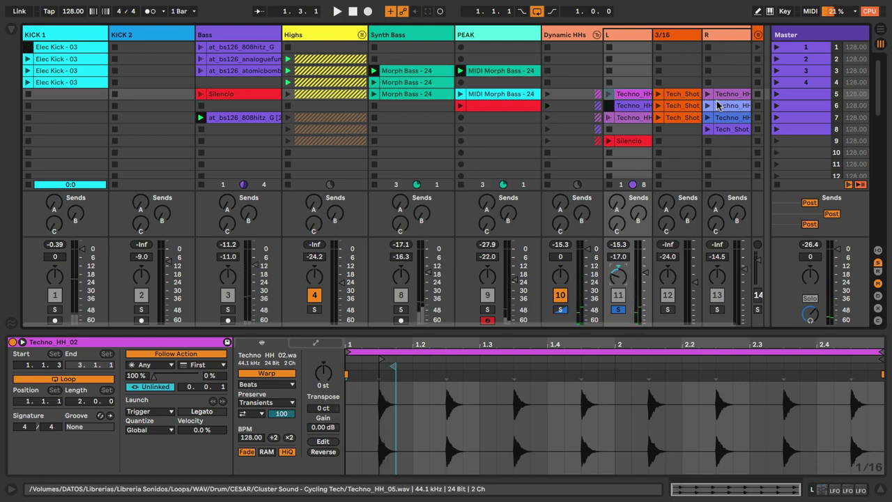
pyautogui.doubleClick(618, 269)
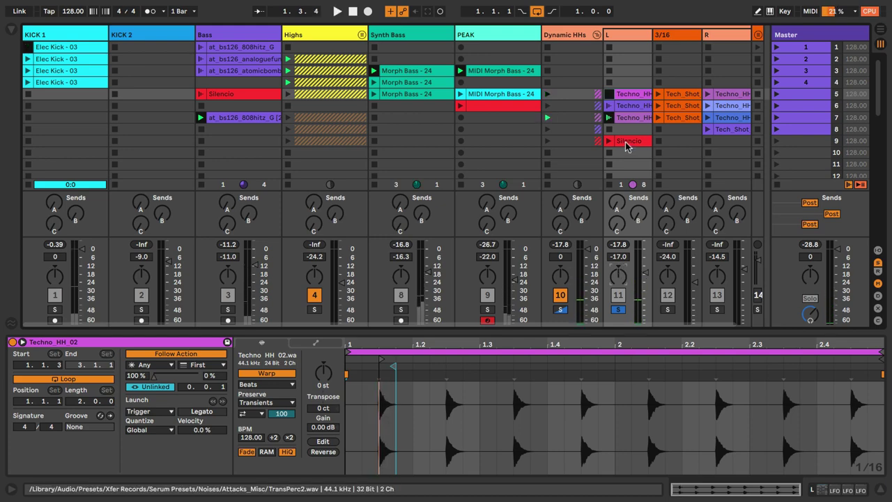
# Move the L track's Silencio clip back to scene 8, enable its follow action, and reselect the Techno_HH_02 clip
pyautogui.moveTo(626, 143)
pyautogui.mouseDown()
pyautogui.moveTo(636, 146)
pyautogui.moveTo(628, 129)
pyautogui.mouseUp()
pyautogui.click(611, 97)
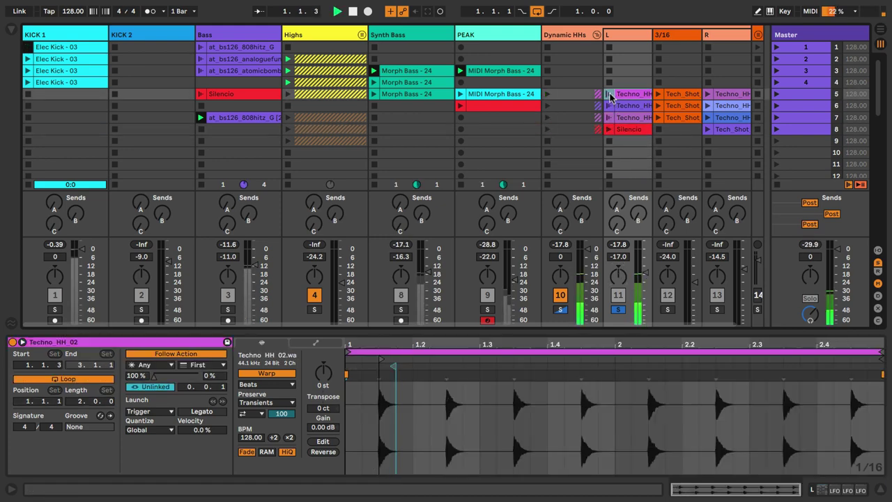
pyautogui.click(625, 126)
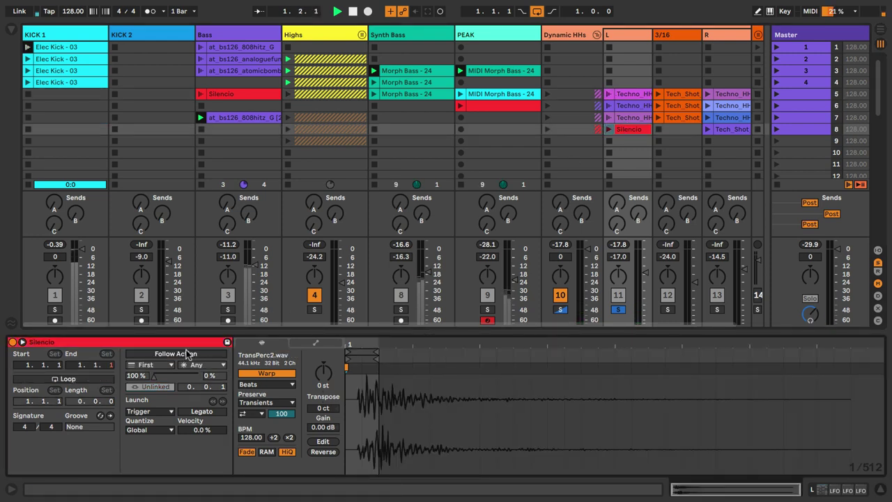
pyautogui.click(185, 354)
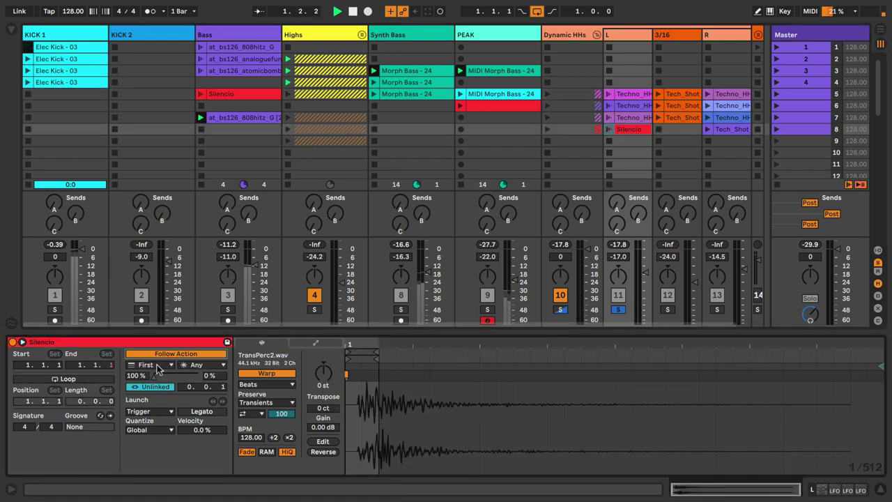
pyautogui.click(629, 98)
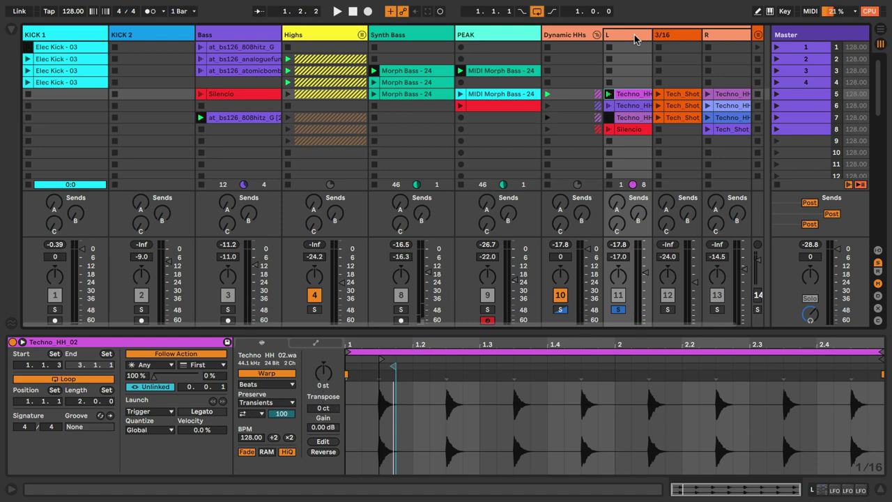
# During playback, activate the L track's Frequency Shifter and its Coarse, Dry/Wet and Depth LFOs, and pan the track left
pyautogui.click(634, 36)
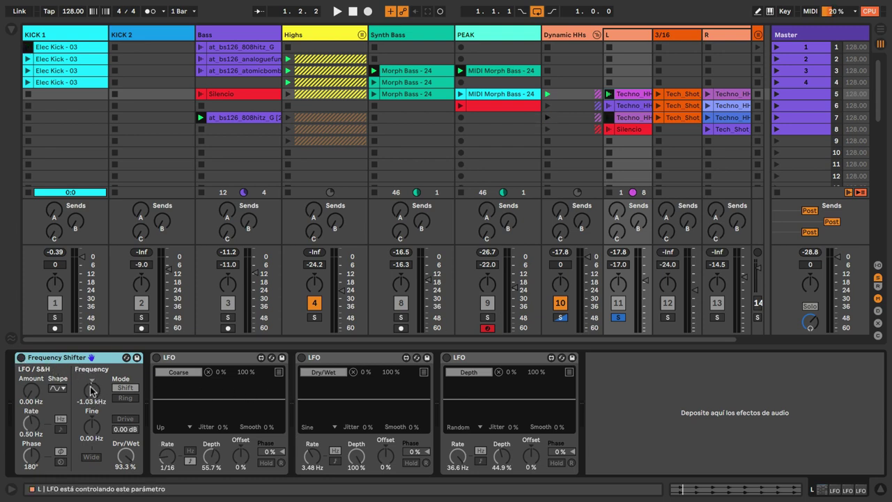
pyautogui.click(20, 357)
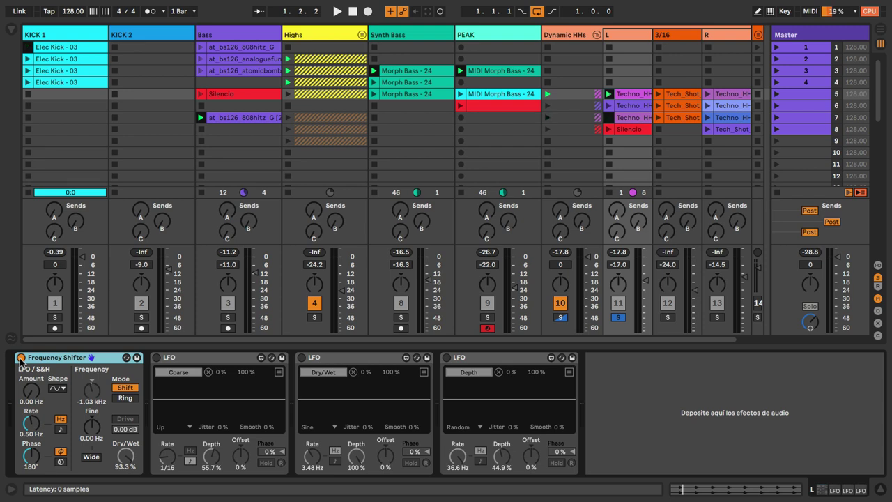
pyautogui.press('space')
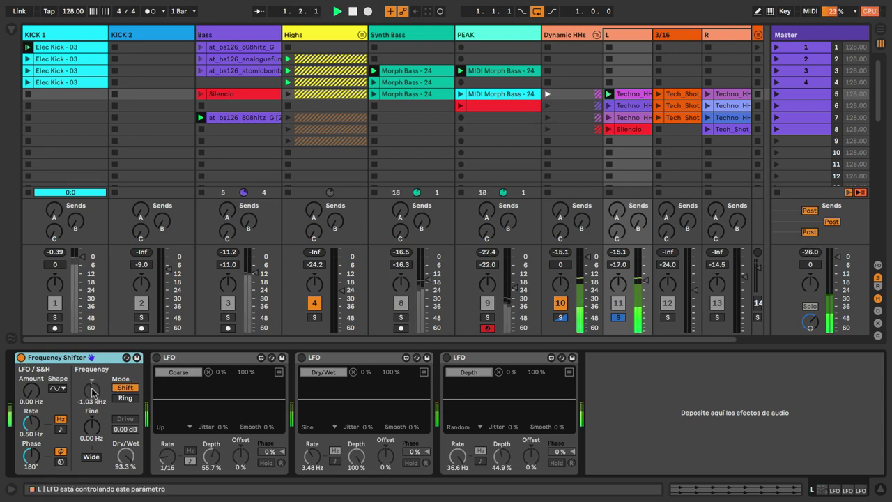
pyautogui.click(155, 359)
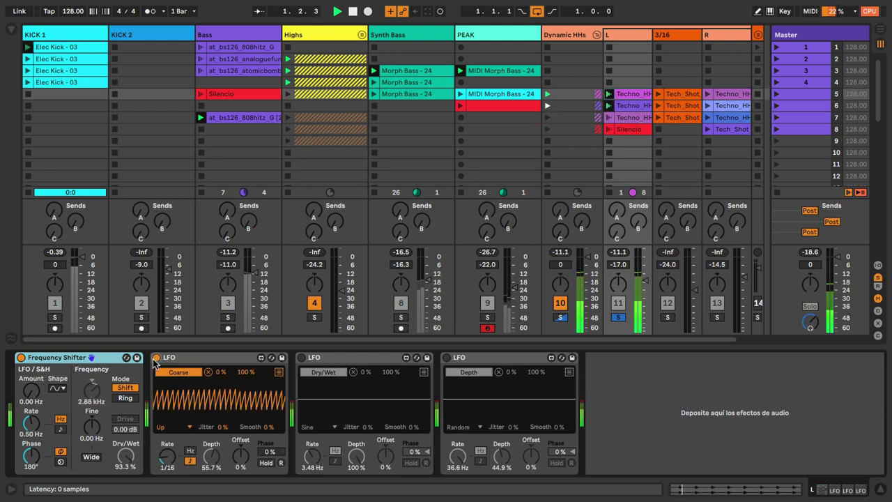
pyautogui.click(331, 358)
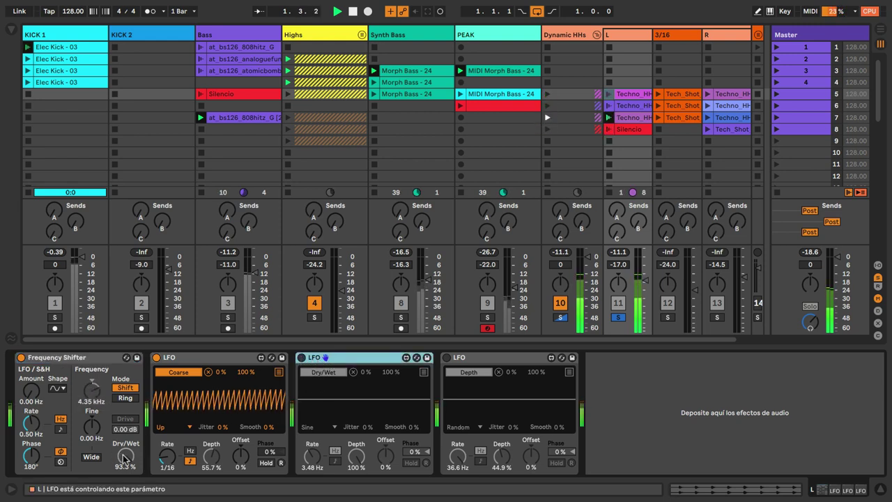
pyautogui.click(300, 358)
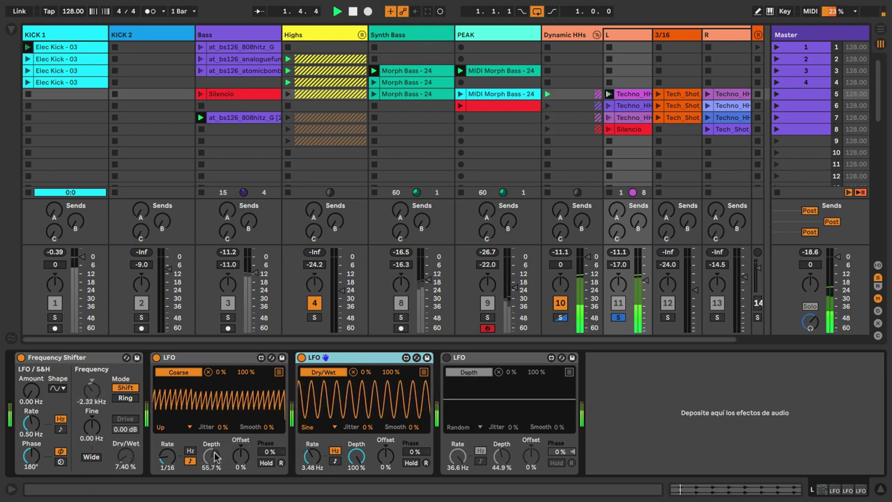
pyautogui.click(446, 357)
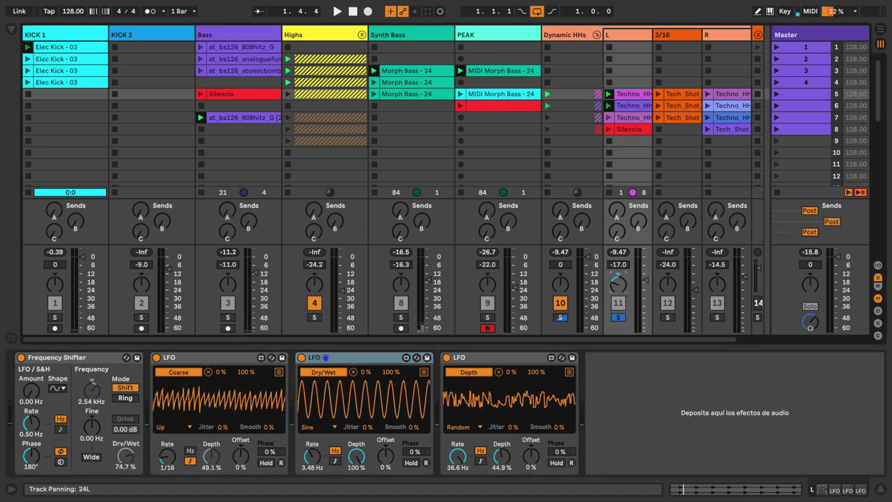
pyautogui.moveTo(617, 277); pyautogui.dragTo(622, 287)
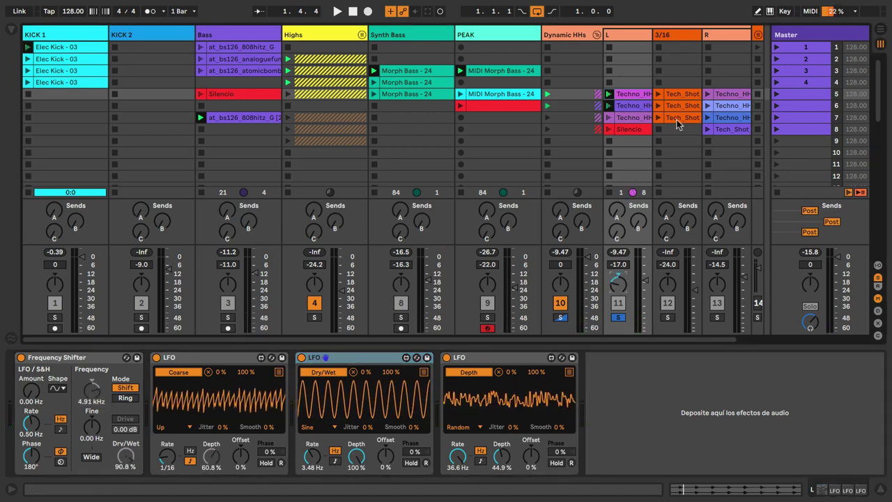
# Solo the 3/16 track and enable follow actions on its three Tech_Shot clips in scenes 5 to 7
pyautogui.click(682, 36)
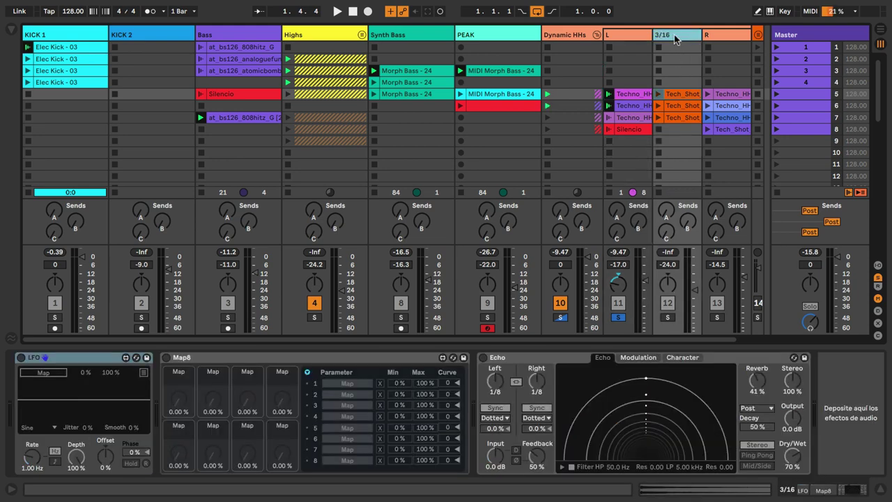
pyautogui.click(674, 34)
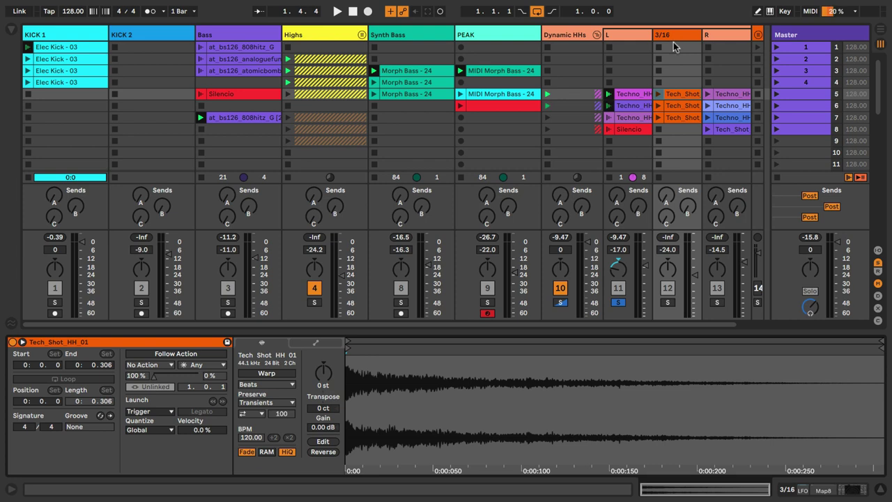
pyautogui.click(667, 302)
pyautogui.moveTo(672, 82); pyautogui.dragTo(684, 129)
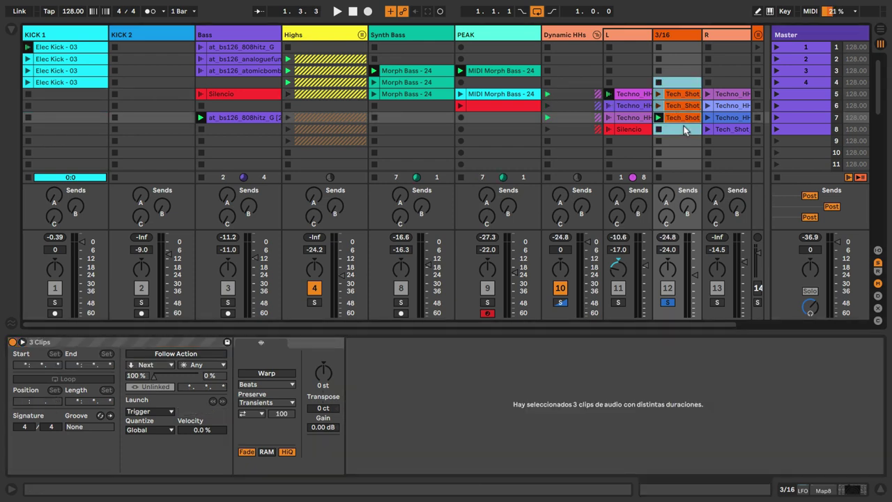
pyautogui.click(179, 354)
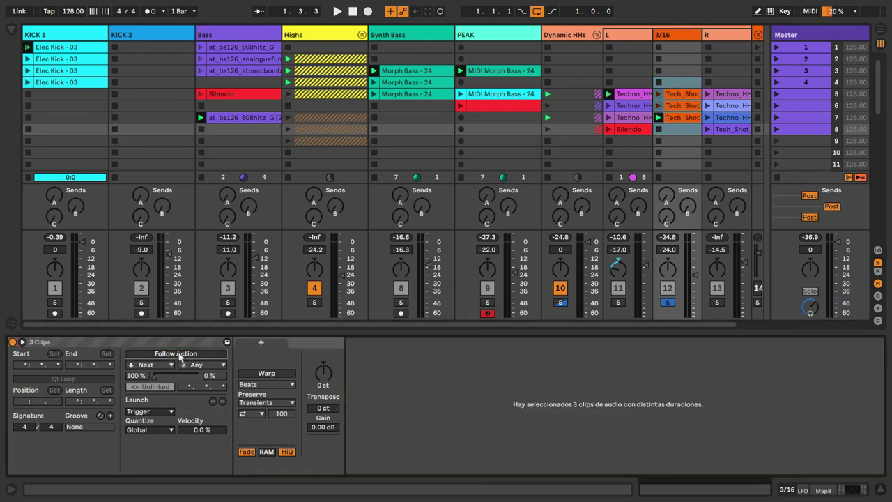
pyautogui.click(179, 353)
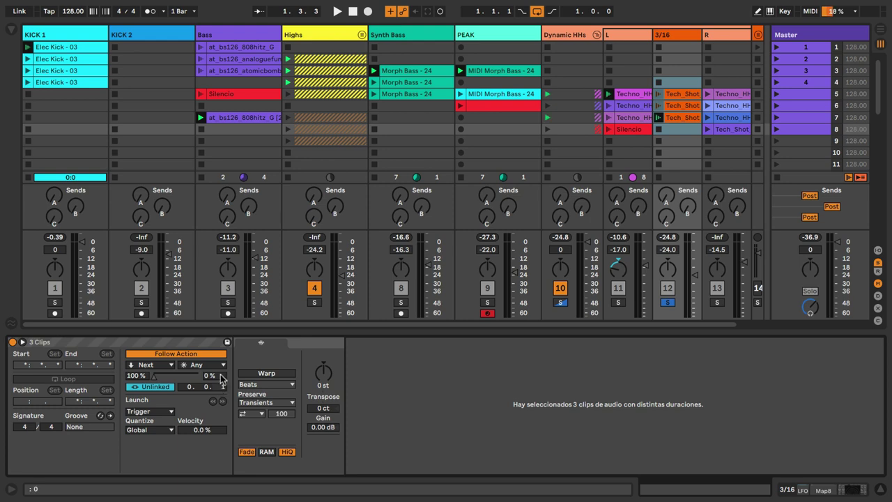
# Launch the 3/16 track's Tech_Shot clip in scene 5 and add KICK 1 to the soloed tracks
pyautogui.click(660, 95)
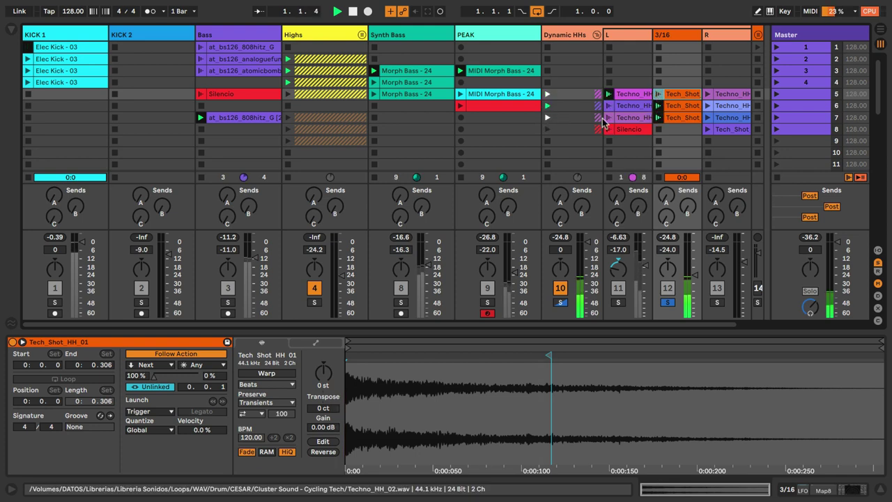
pyautogui.click(52, 304)
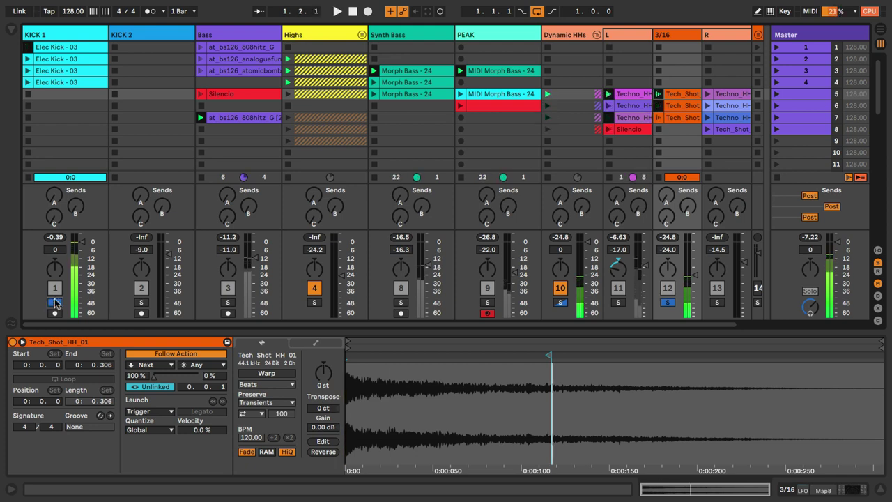
# Try Any as the follow action for the 3/16 track's three Tech_Shot clips and launch the scene 5 clip
pyautogui.moveTo(679, 82); pyautogui.dragTo(686, 122)
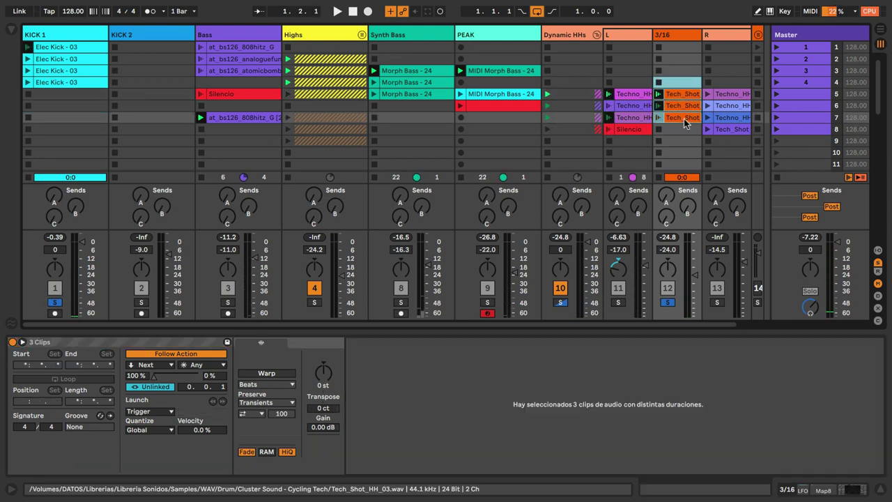
pyautogui.click(161, 367)
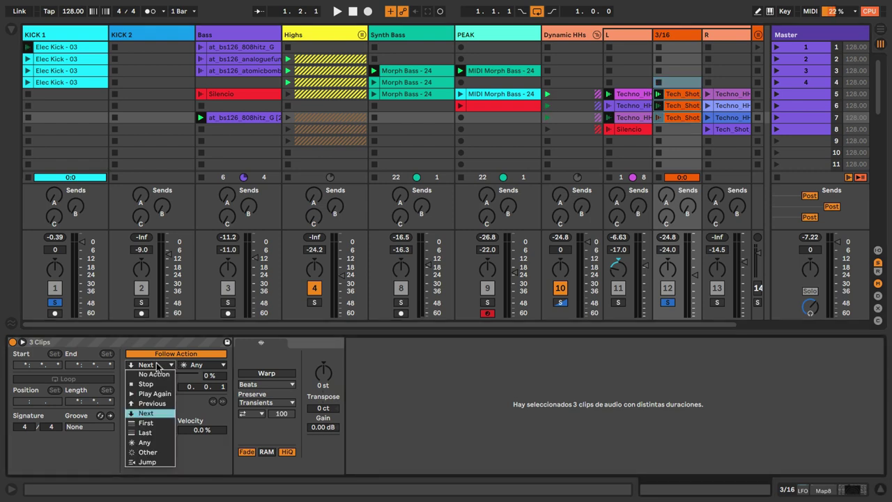
pyautogui.click(146, 441)
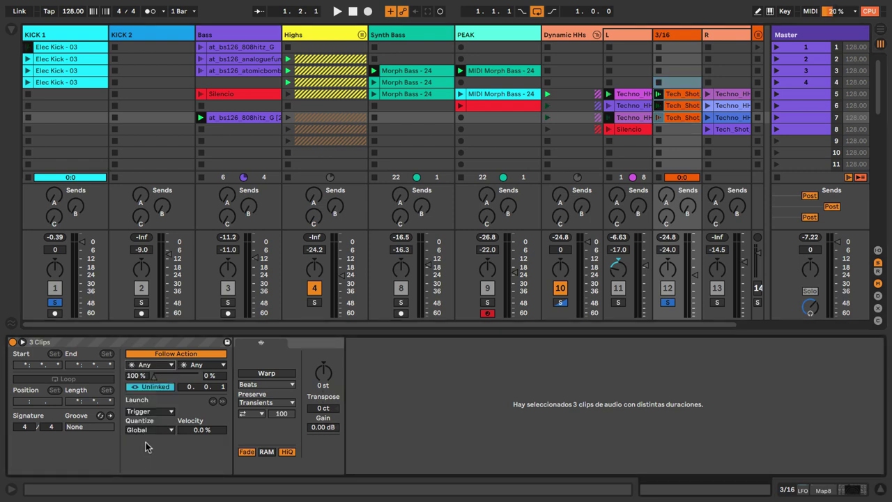
pyautogui.click(675, 89)
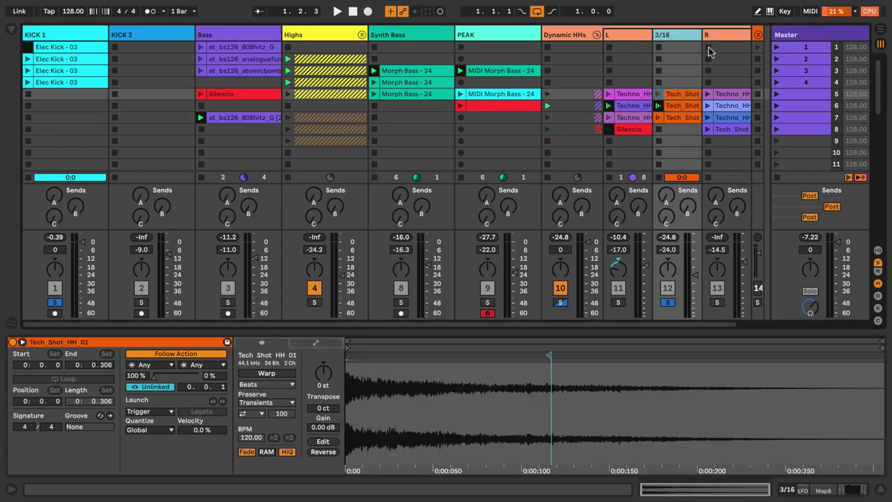
pyautogui.click(657, 95)
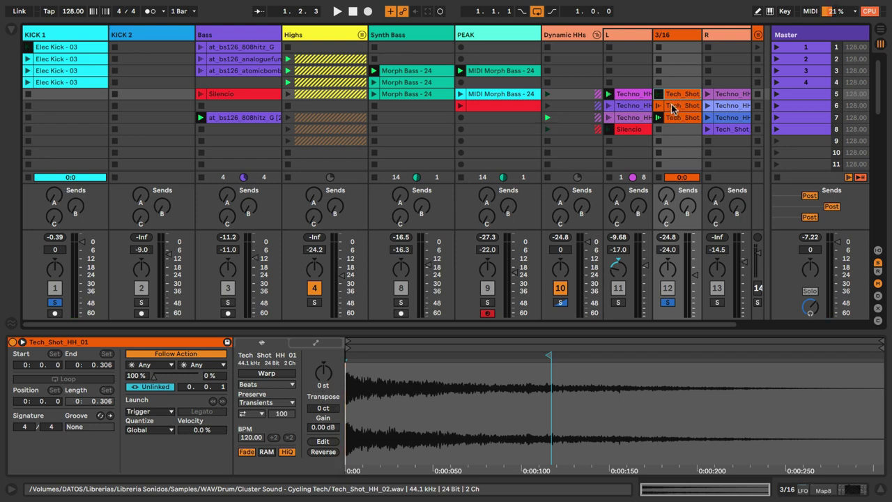
# Set the follow action of the 3/16 track's three Tech_Shot clips to Next and launch the scene 5 clip
pyautogui.moveTo(674, 71); pyautogui.dragTo(671, 140)
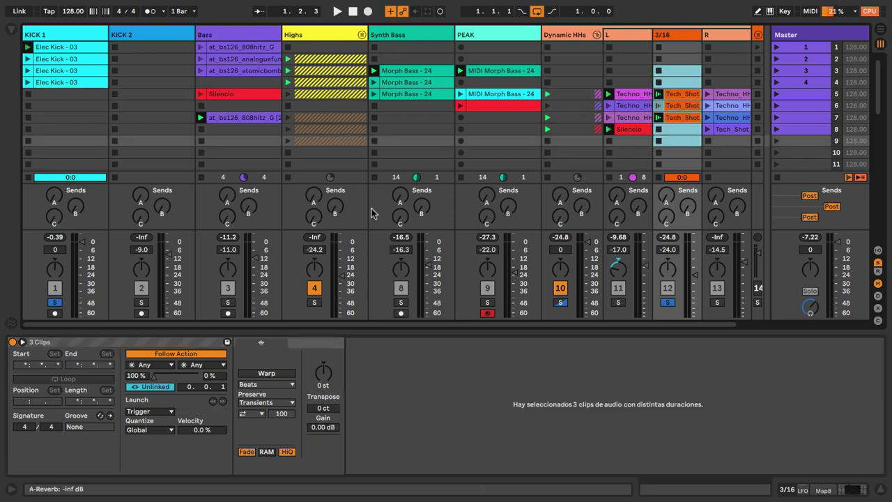
pyautogui.click(163, 366)
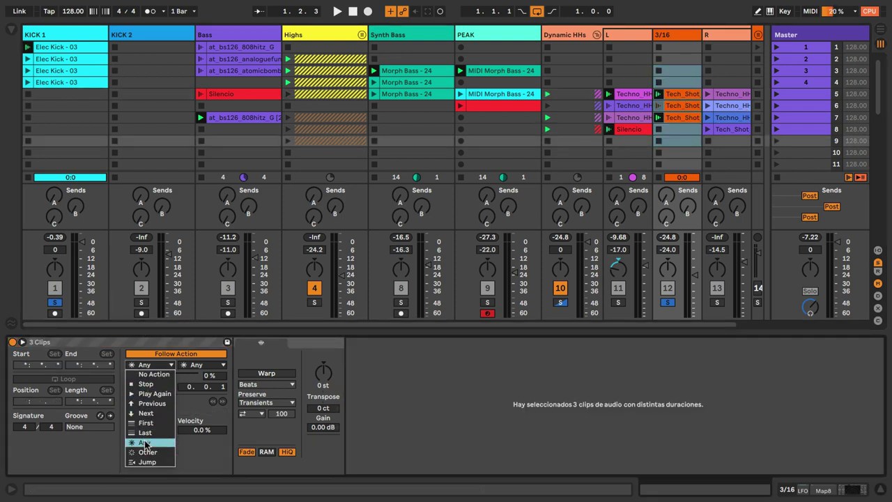
pyautogui.click(146, 416)
pyautogui.click(686, 34)
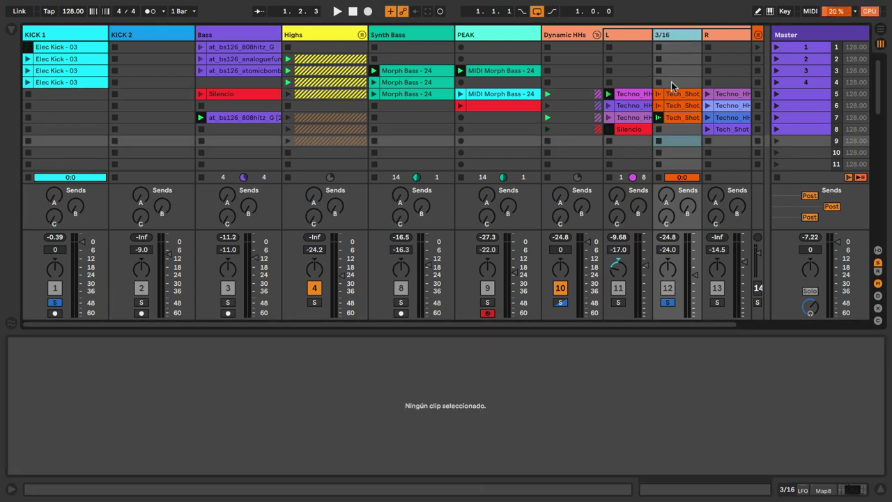
pyautogui.click(658, 95)
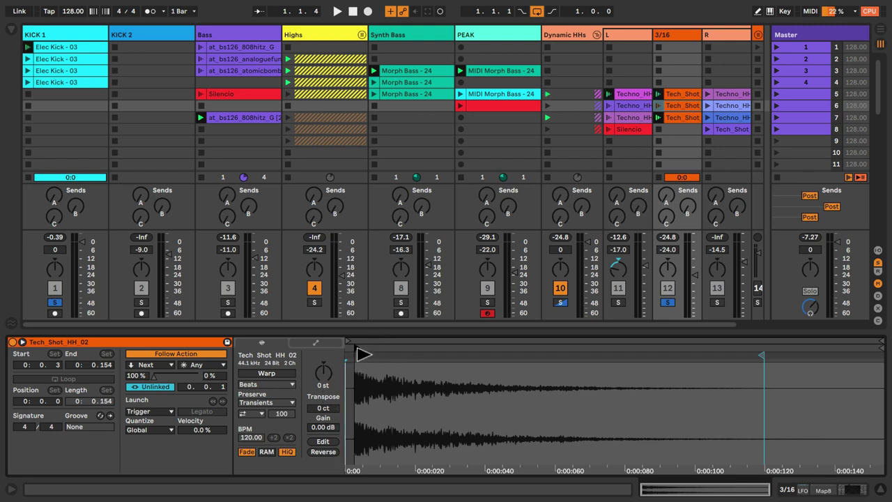
# Move the start markers earlier on the 3/16 track's clips, Tech_Shot_HH_02 to 0:0.1 and Tech_Shot_HH_03 to 0:0.2
pyautogui.moveTo(357, 350); pyautogui.dragTo(348, 348)
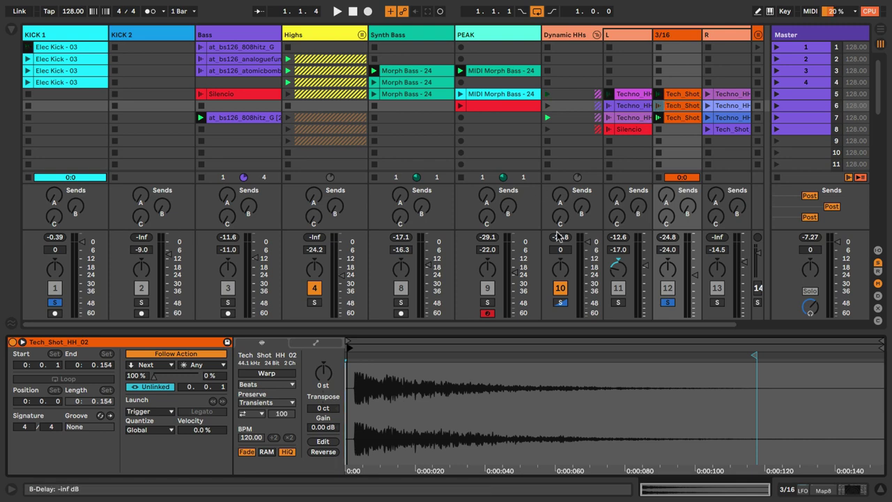
pyautogui.click(673, 117)
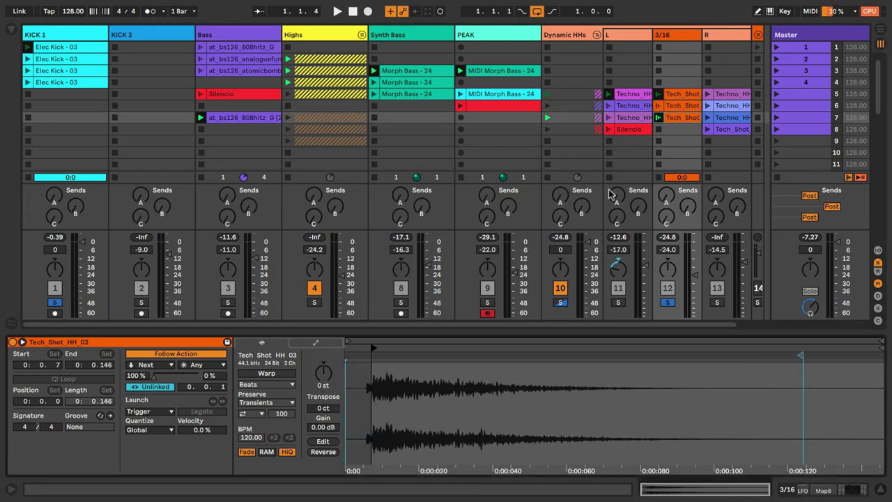
pyautogui.moveTo(378, 356); pyautogui.dragTo(356, 363)
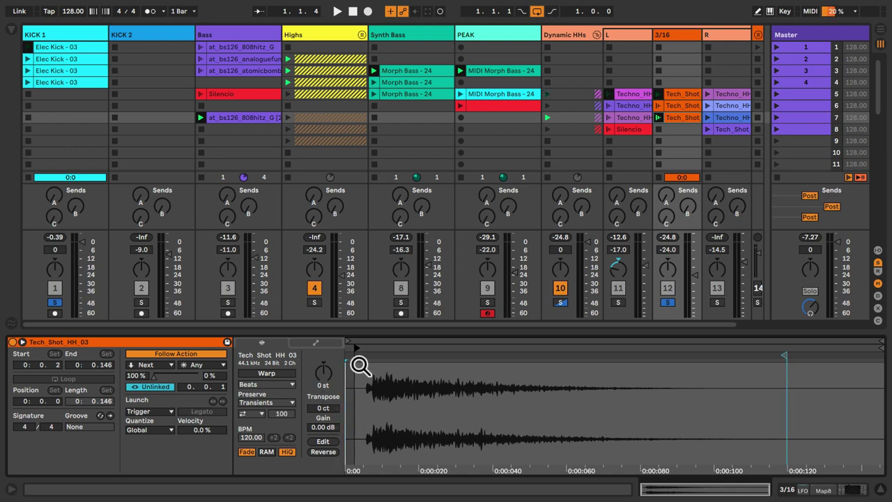
# Start playback, add the L track to the soloed tracks, and lower its volume to -19 dB
pyautogui.press('space')
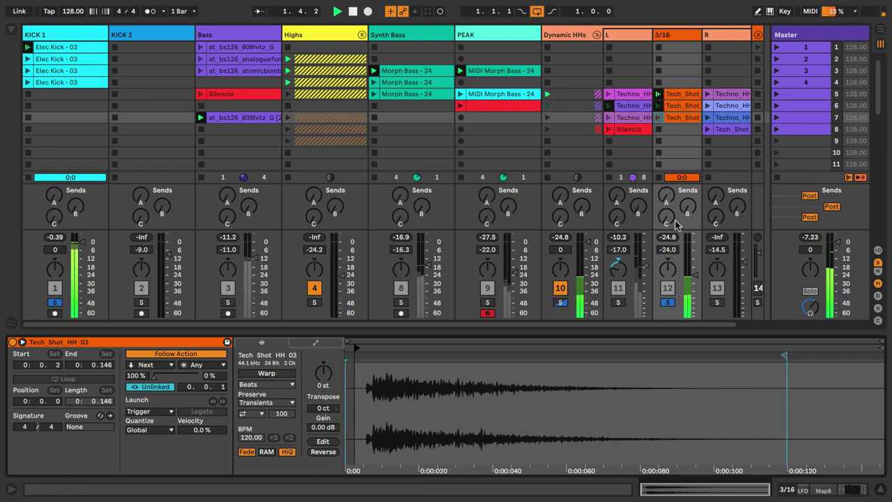
pyautogui.click(619, 303)
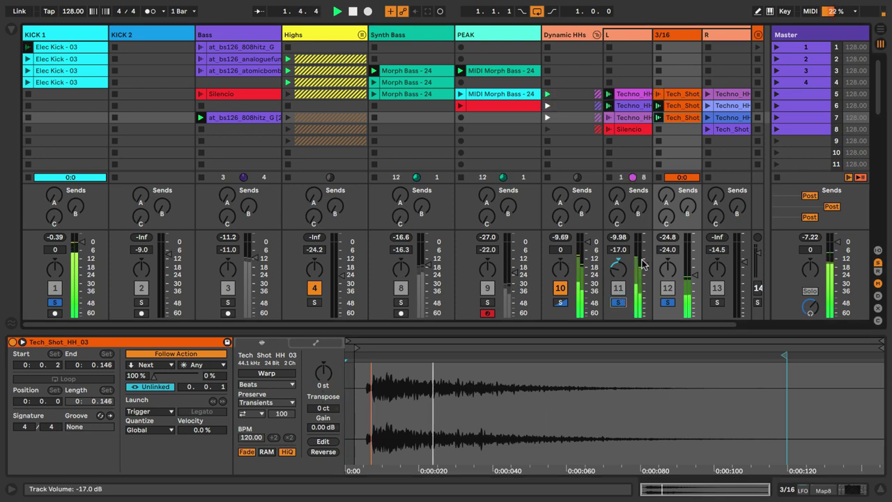
pyautogui.moveTo(642, 263); pyautogui.dragTo(641, 266)
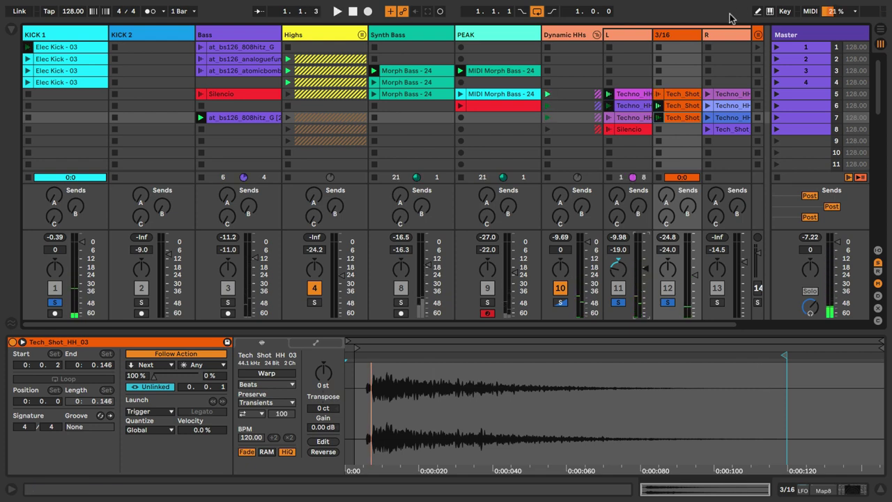
# Solo the R track and audition its Techno_HH_03, Techno_HH_06 and Tech_Shot_HH_01 clips
pyautogui.click(717, 39)
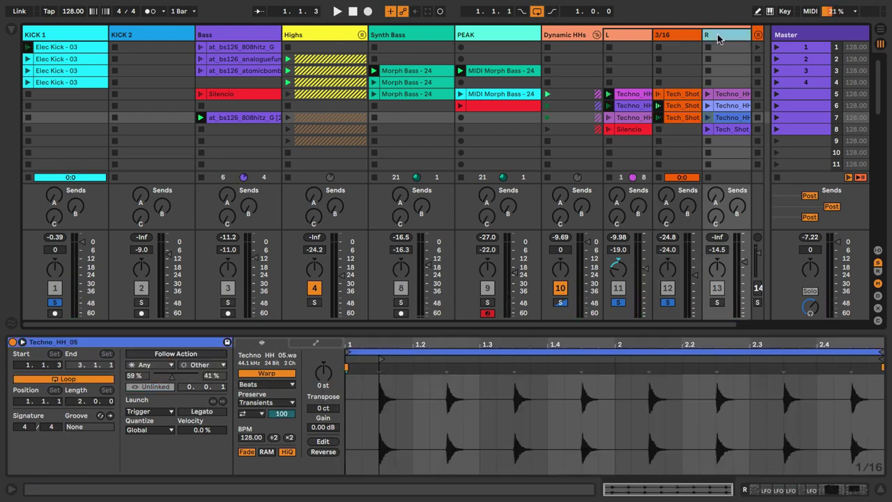
pyautogui.click(708, 93)
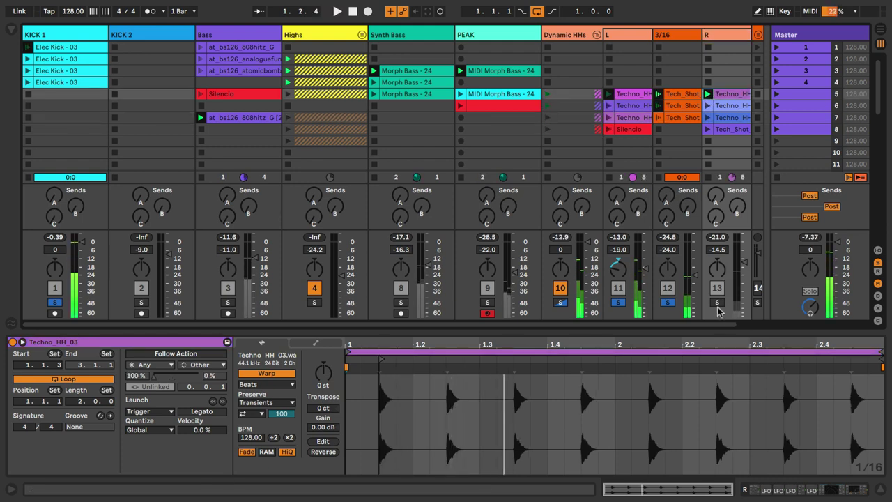
pyautogui.click(717, 302)
pyautogui.click(708, 105)
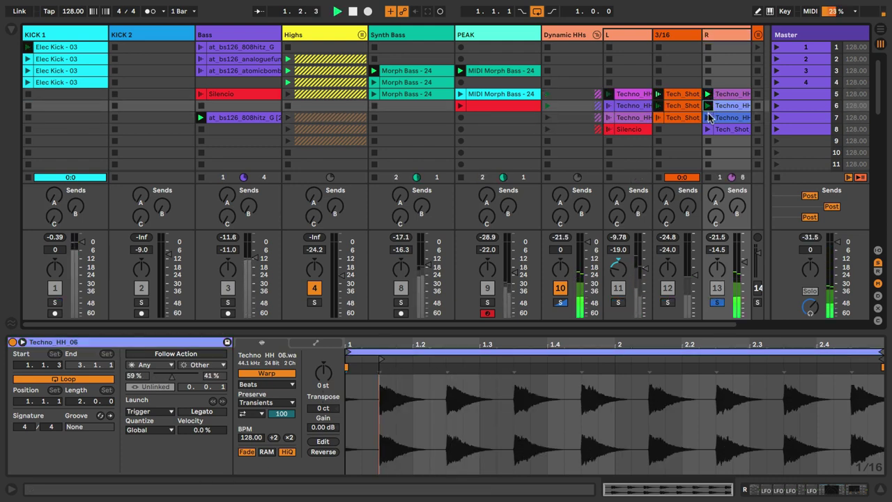
pyautogui.click(707, 129)
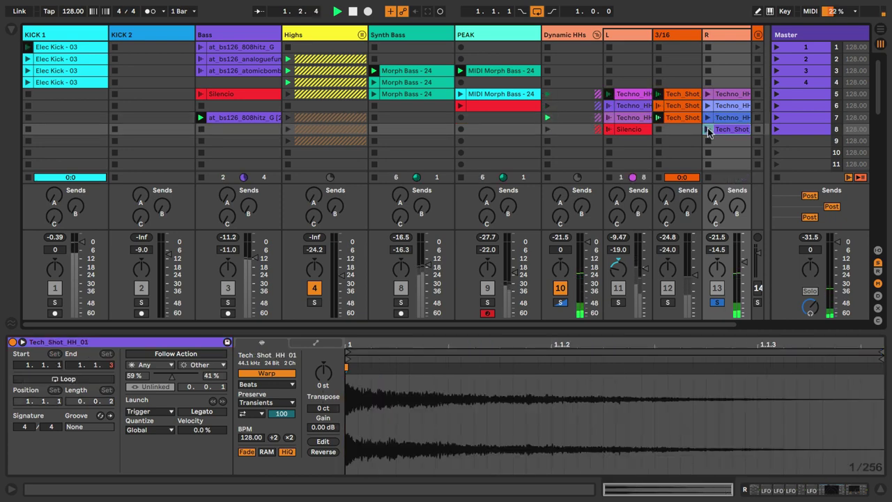
# Enable unlinked follow actions on the R track's four clips with Any at 100%, launch Techno_HH_03, and pan the track right
pyautogui.moveTo(727, 74); pyautogui.dragTo(726, 141)
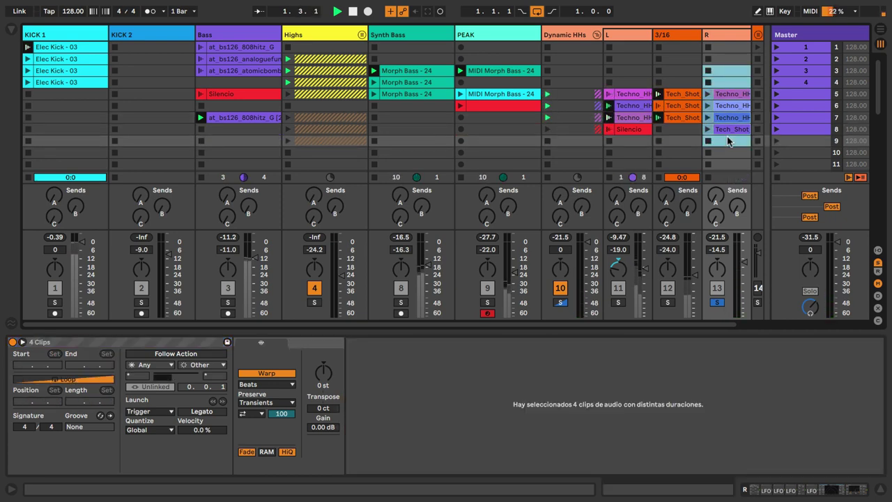
pyautogui.click(178, 353)
pyautogui.click(160, 365)
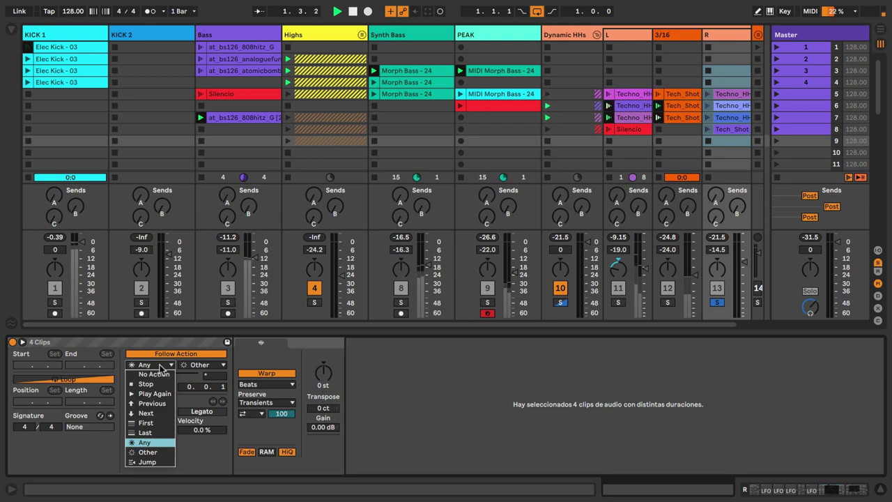
pyautogui.click(160, 364)
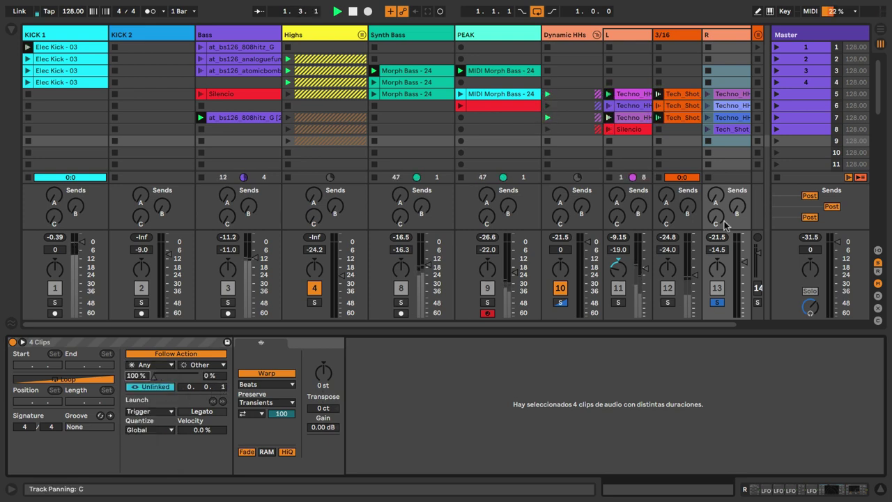
pyautogui.click(706, 95)
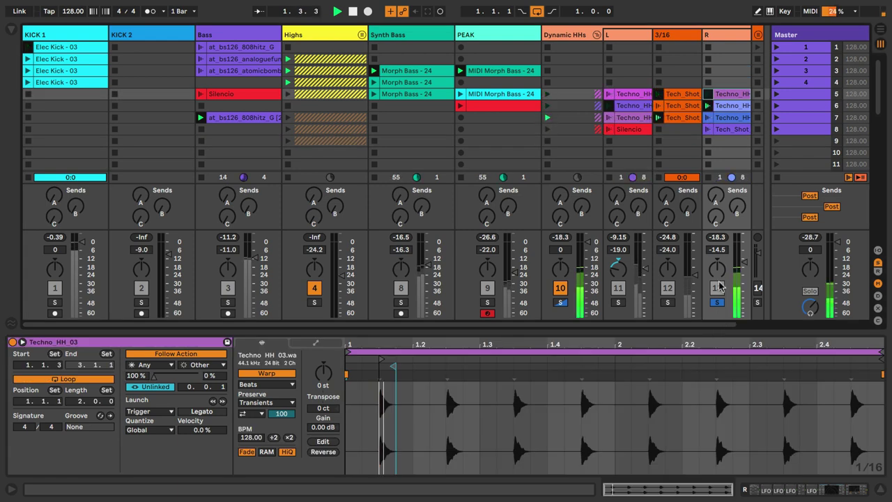
pyautogui.moveTo(716, 273); pyautogui.dragTo(716, 255)
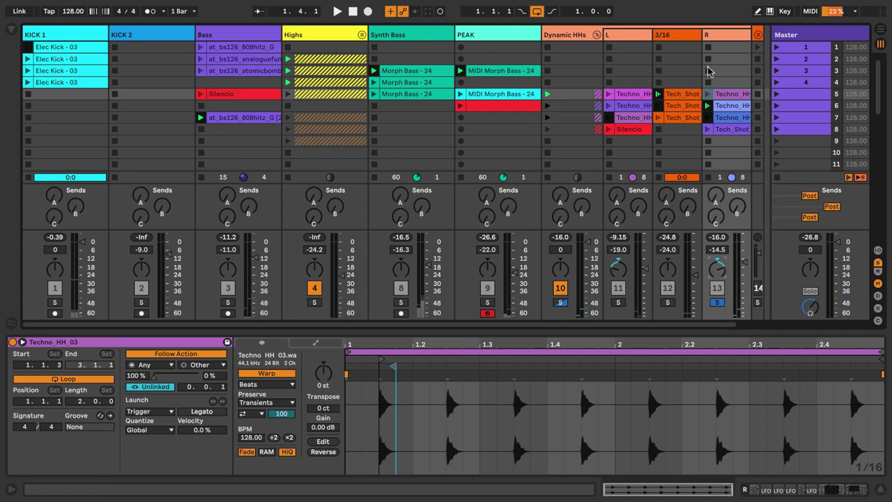
# Examine the R track's device chain, including the Frequency Shifter, its LFOs, Utility, Echo and Auto Filter
pyautogui.hotkey('shift', 'Tab')
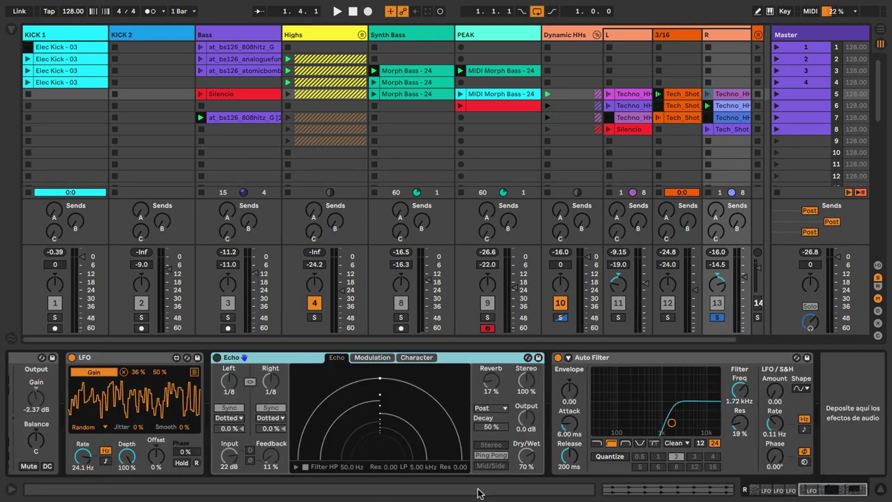
pyautogui.moveTo(812, 494); pyautogui.dragTo(760, 493)
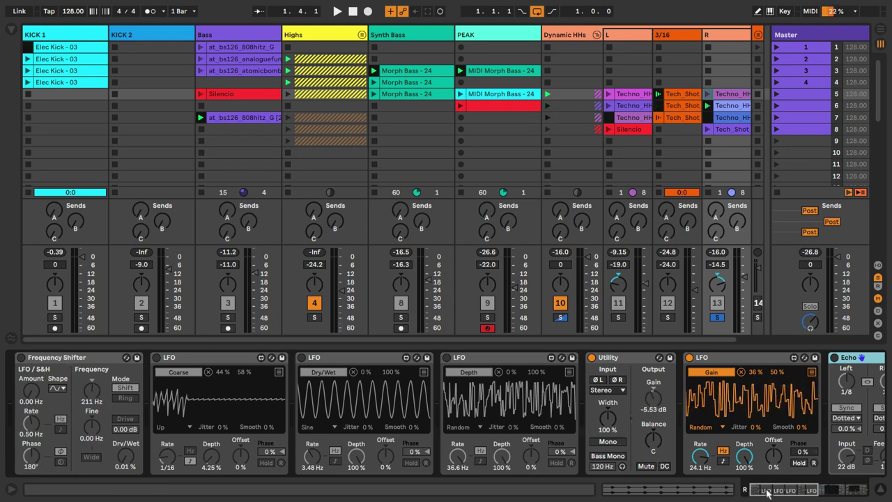
pyautogui.moveTo(768, 494); pyautogui.dragTo(781, 494)
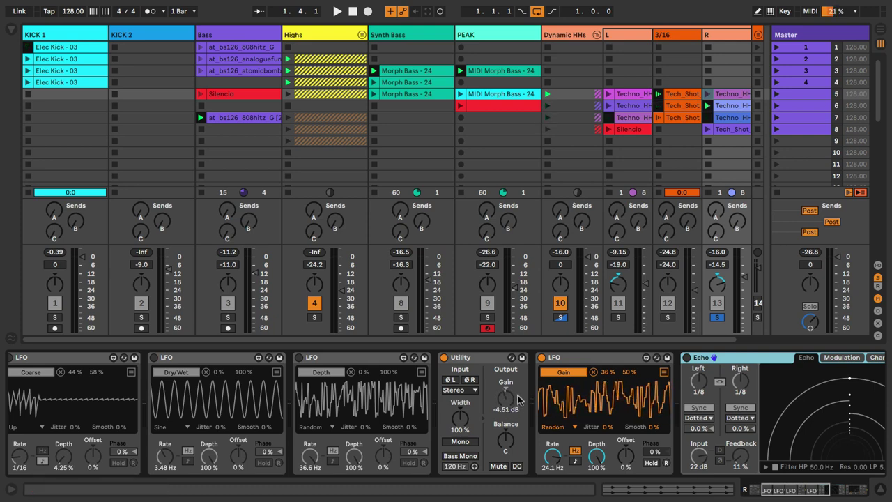
pyautogui.click(739, 484)
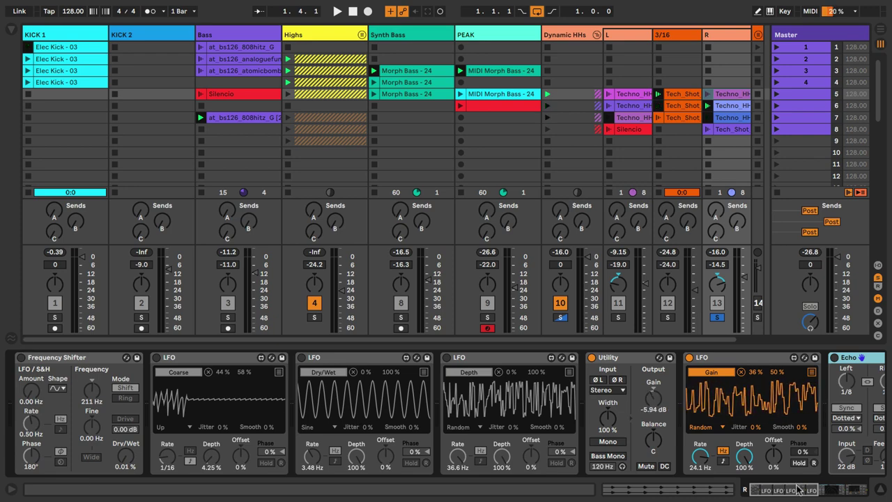
pyautogui.click(776, 493)
pyautogui.click(776, 492)
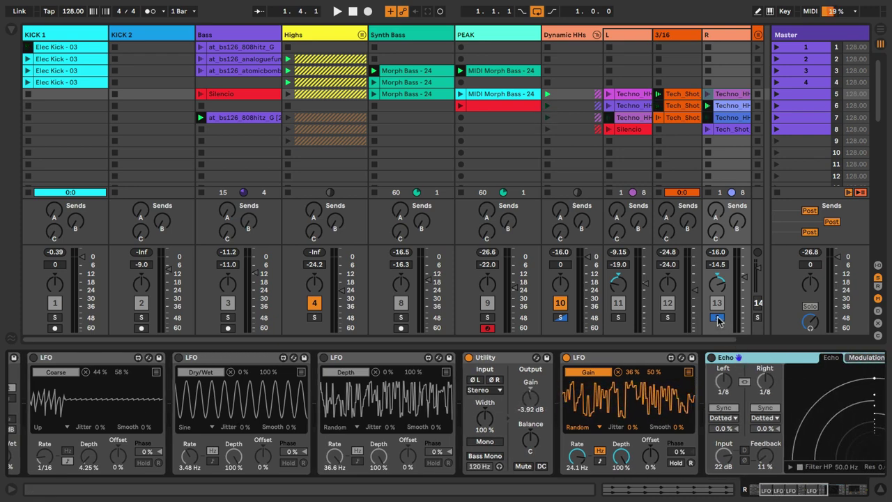
# Launch the R track's Tech_Shot clip with L, 3/16 and R soloed, and set R's volume to -13 dB
pyautogui.click(708, 129)
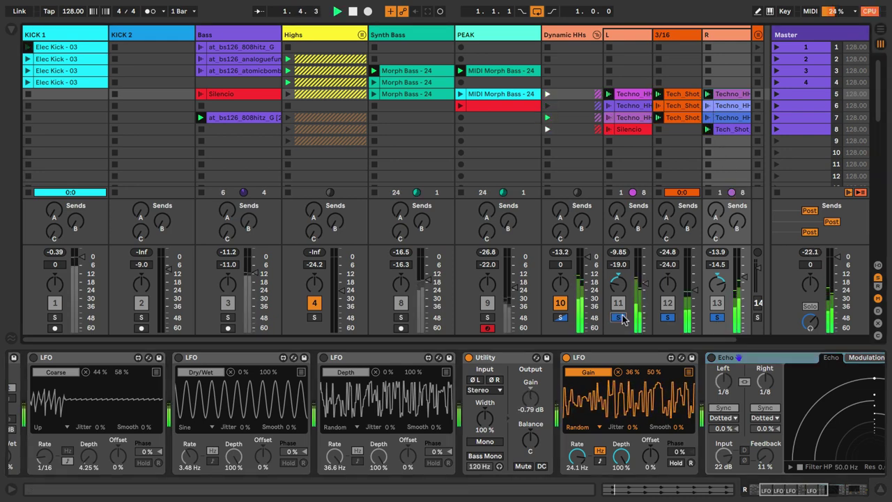
pyautogui.moveTo(743, 277); pyautogui.dragTo(744, 276)
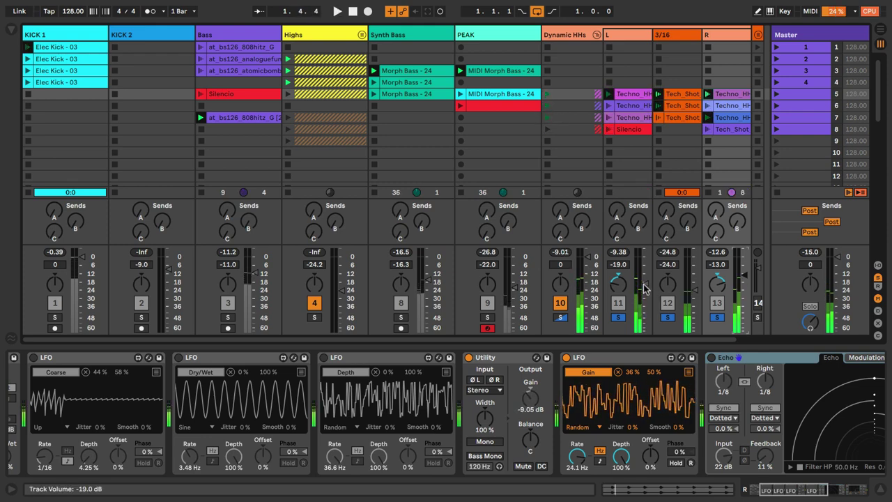
# Replace the individual hi-hat track solos with a Dynamic HHs group solo, and clear it to play the full mix
pyautogui.click(561, 318)
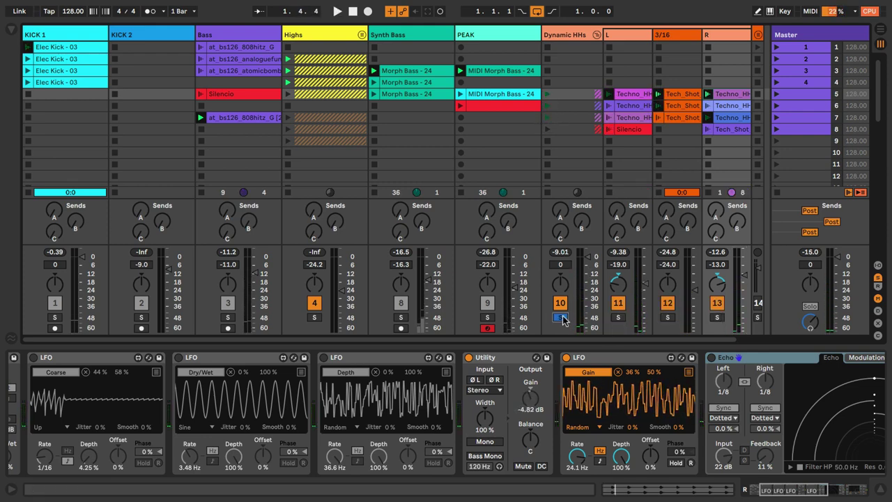
pyautogui.click(562, 317)
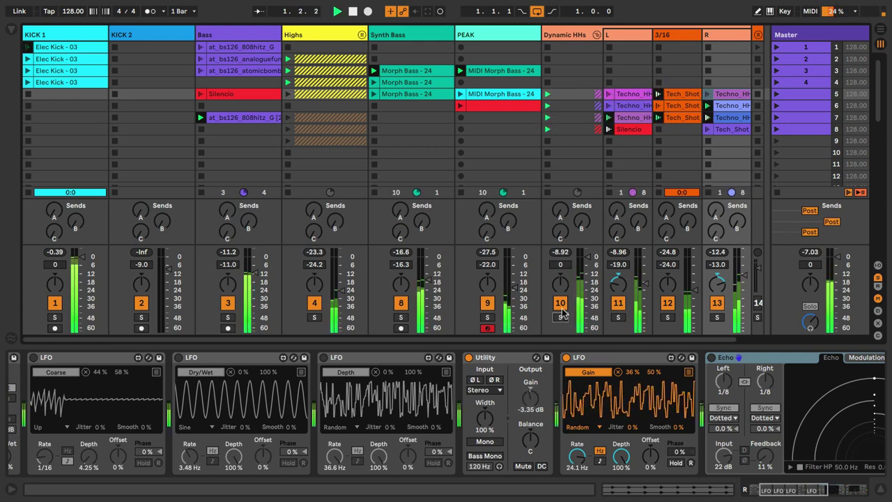
# Mute and unmute the Dynamic HHs group to compare the mix, and set its volume to -5.6 dB
pyautogui.click(562, 310)
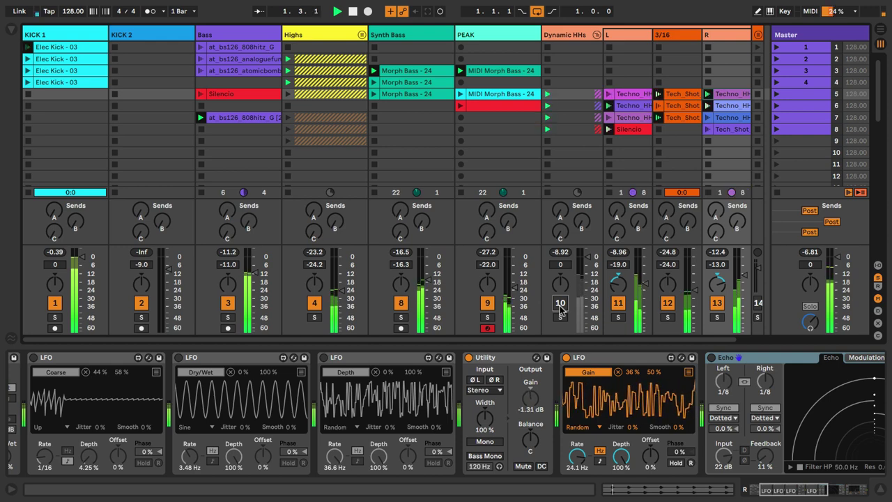
pyautogui.click(561, 309)
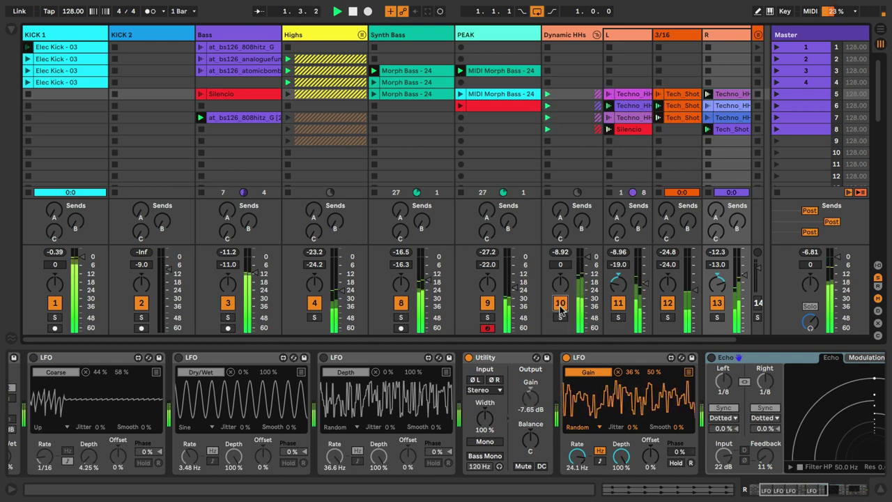
pyautogui.moveTo(560, 264); pyautogui.dragTo(560, 277)
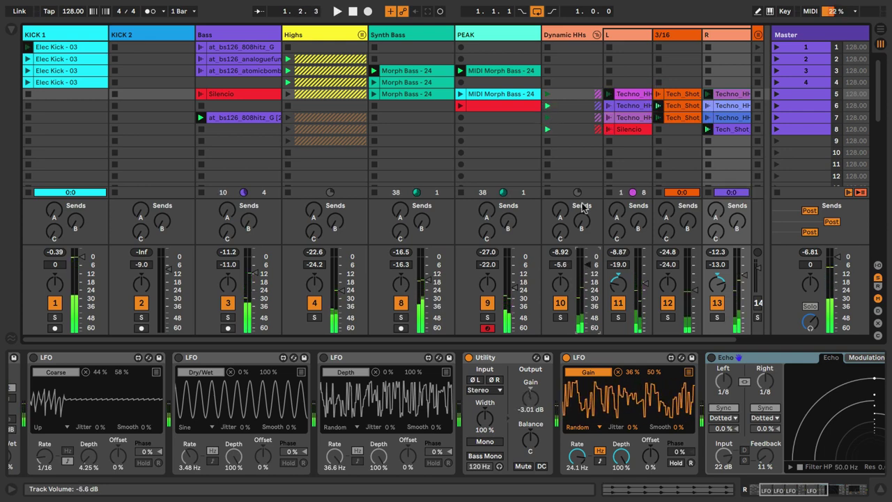
# Show the L track's device chain, play the mix, and solo the R track briefly to hear it alone
pyautogui.click(570, 35)
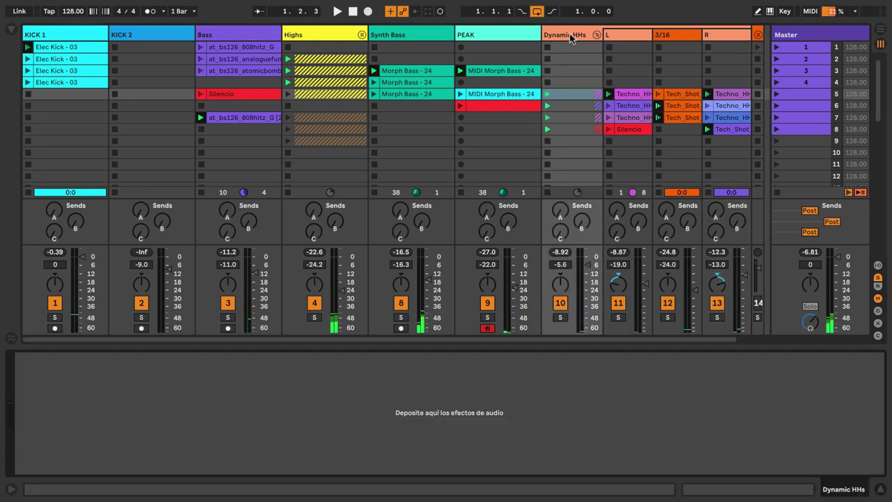
pyautogui.click(612, 35)
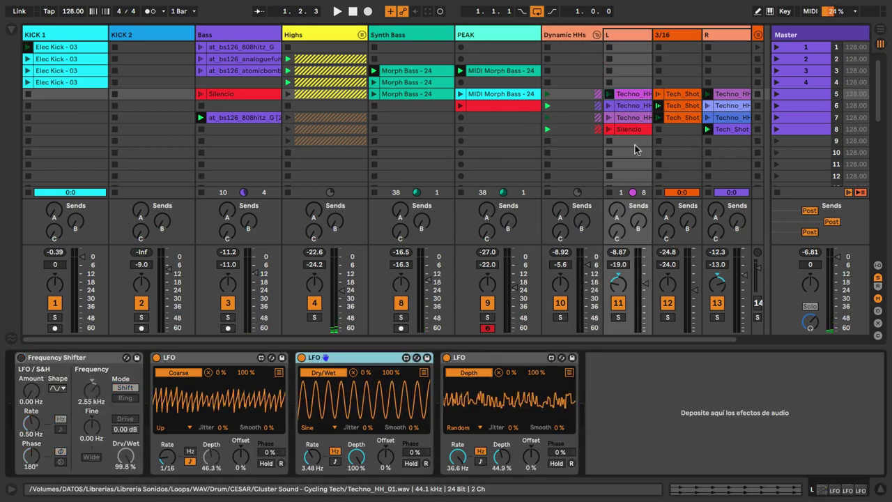
pyautogui.press('space')
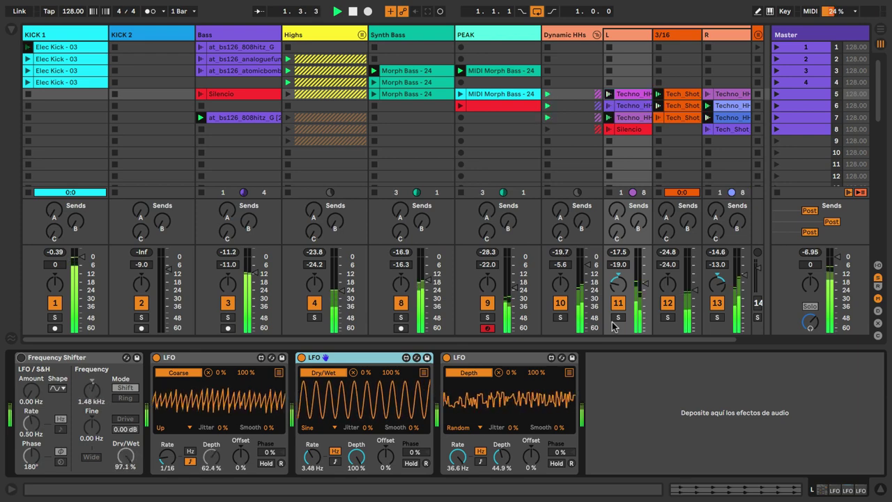
pyautogui.click(716, 318)
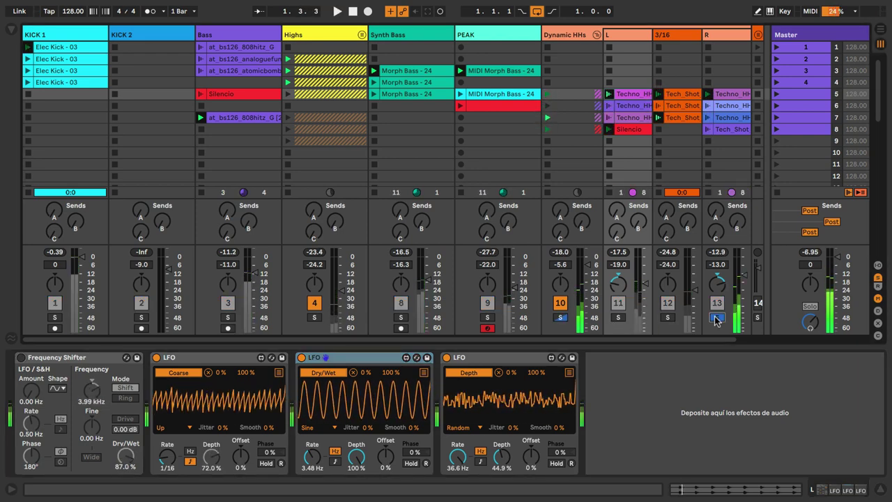
pyautogui.click(716, 318)
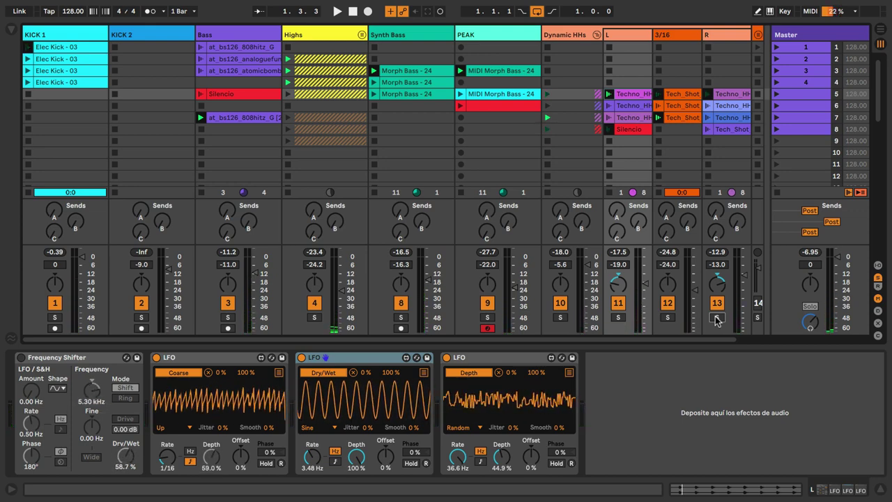
# Open the 3/16 track's Tech_Shot_HH_02 clip and preview Tech_Perc_Shot and Tech_Shot_HH samples from the browser
pyautogui.click(682, 84)
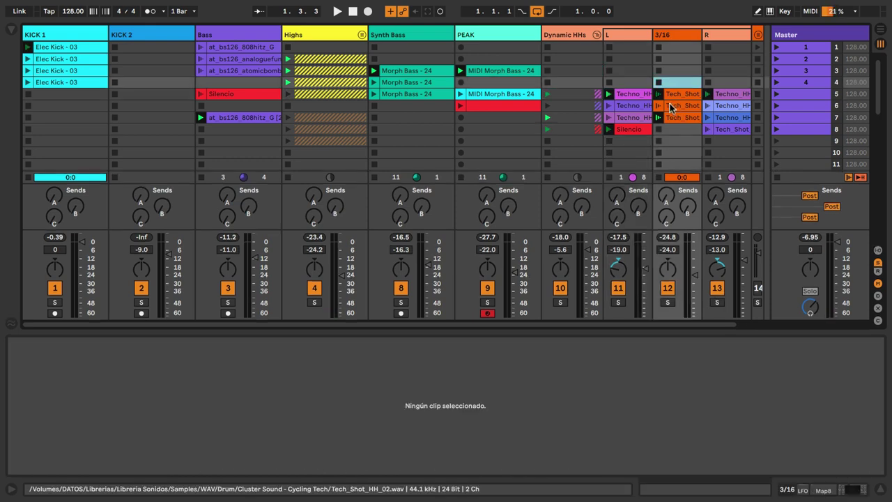
pyautogui.click(671, 105)
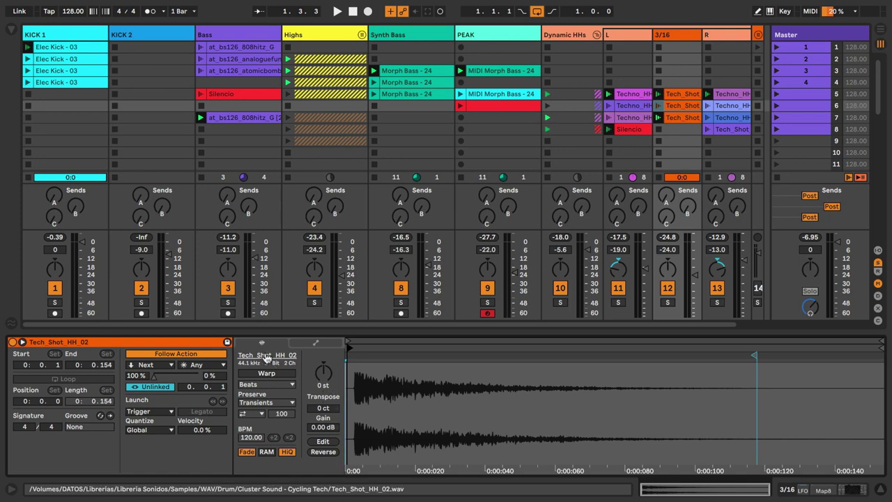
pyautogui.press('super+alt+b')
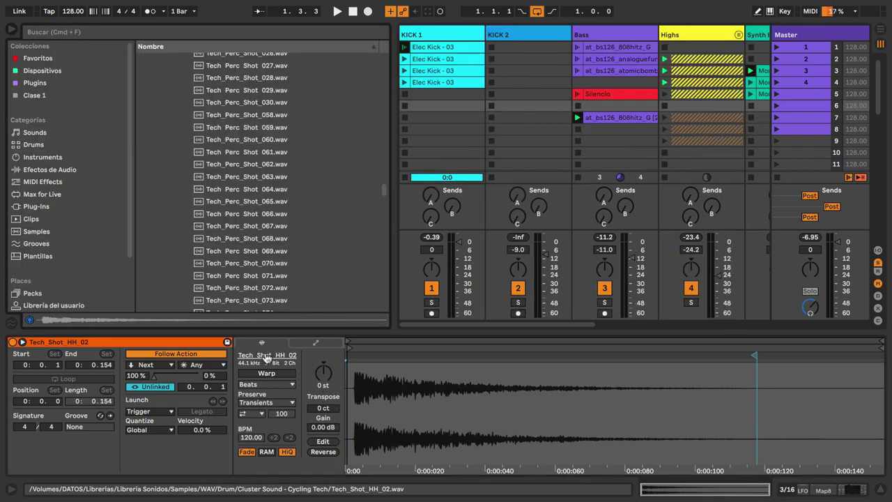
pyautogui.scroll(1, 262, 187)
pyautogui.click(261, 188)
pyautogui.click(254, 168)
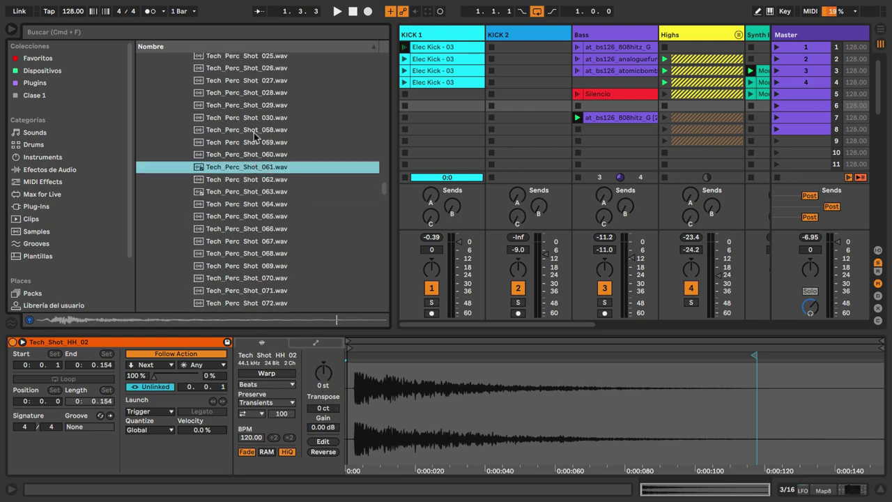
pyautogui.click(257, 132)
pyautogui.click(258, 93)
pyautogui.scroll(-3, 254, 202)
pyautogui.scroll(-4, 255, 198)
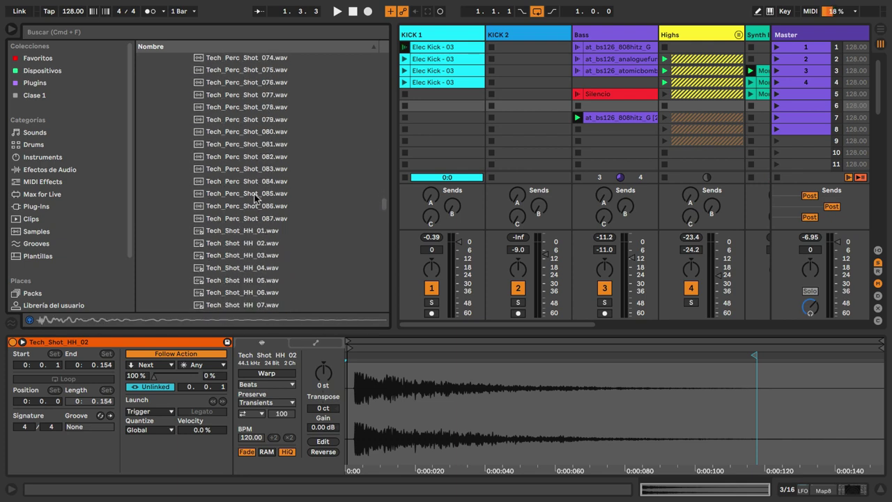
pyautogui.click(254, 194)
pyautogui.click(238, 276)
pyautogui.scroll(-3, 237, 276)
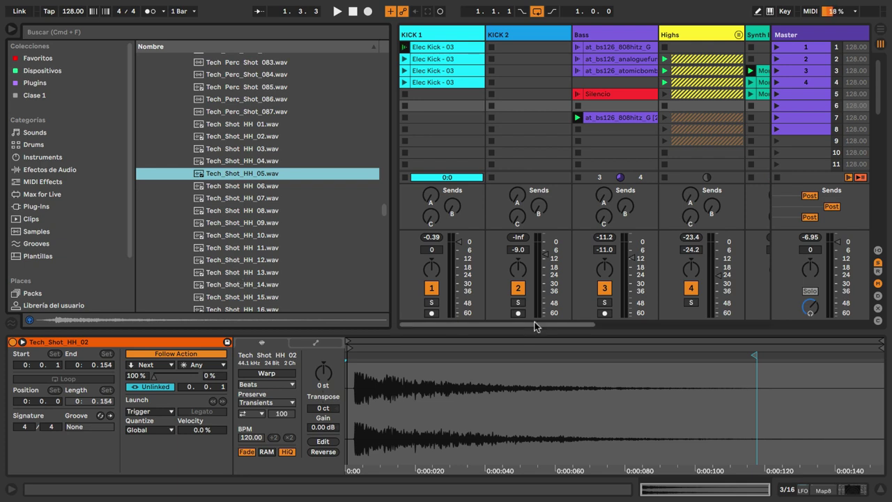
# Try to replace the 3/16 track's scene 6 clip with Tech_Shot_HH_05.wav, and undo the replacement
pyautogui.moveTo(534, 325); pyautogui.dragTo(734, 323)
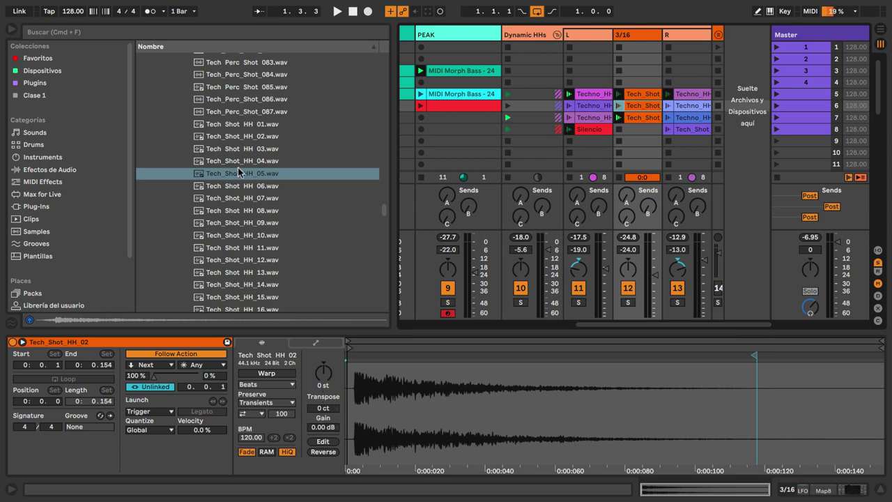
pyautogui.moveTo(217, 169); pyautogui.dragTo(636, 107)
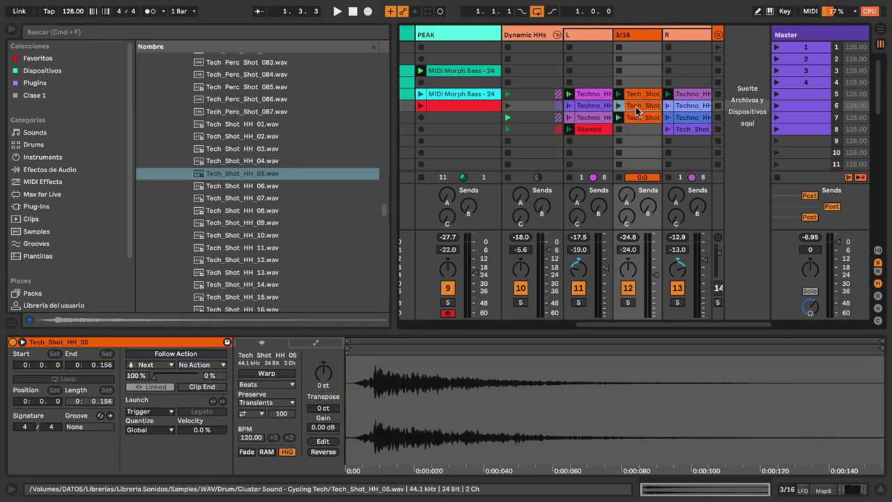
pyautogui.press('super+z')
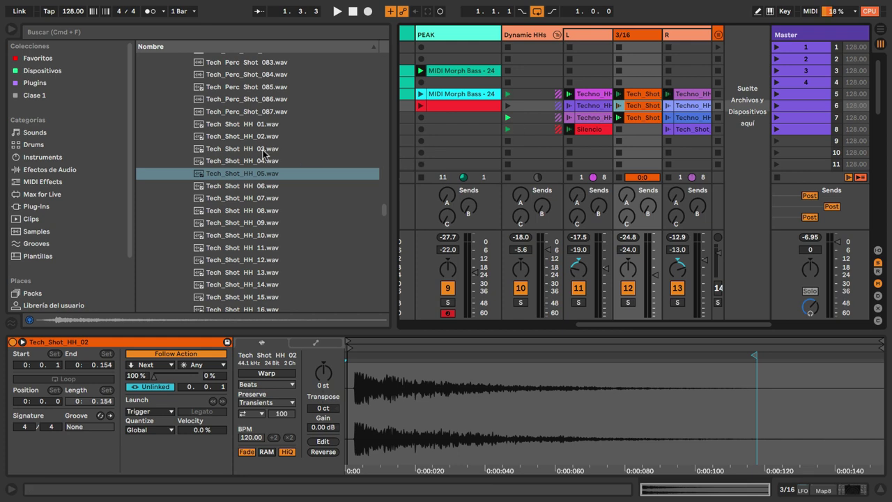
# Swap only the sample inside the 3/16 track's scene 6 clip, trying Tech_Shot_HH_05 and 09 and ending with Tech_Shot_HH_23
pyautogui.moveTo(230, 179); pyautogui.dragTo(455, 430)
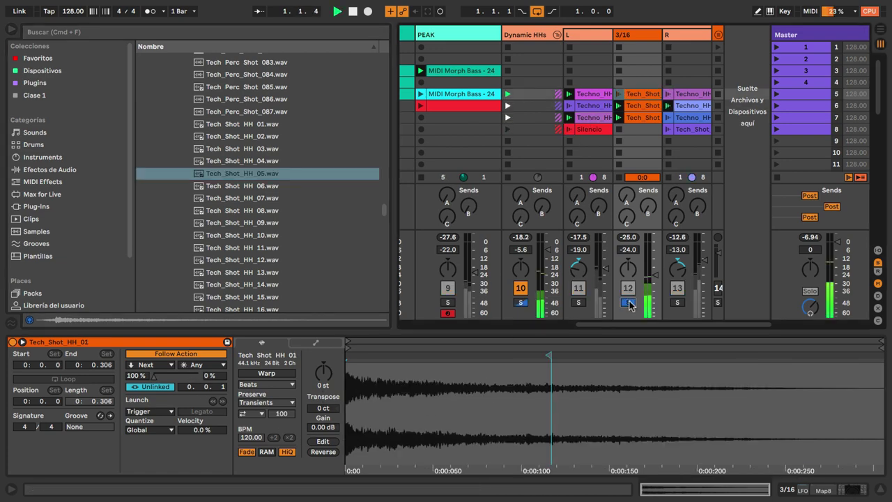
pyautogui.click(636, 106)
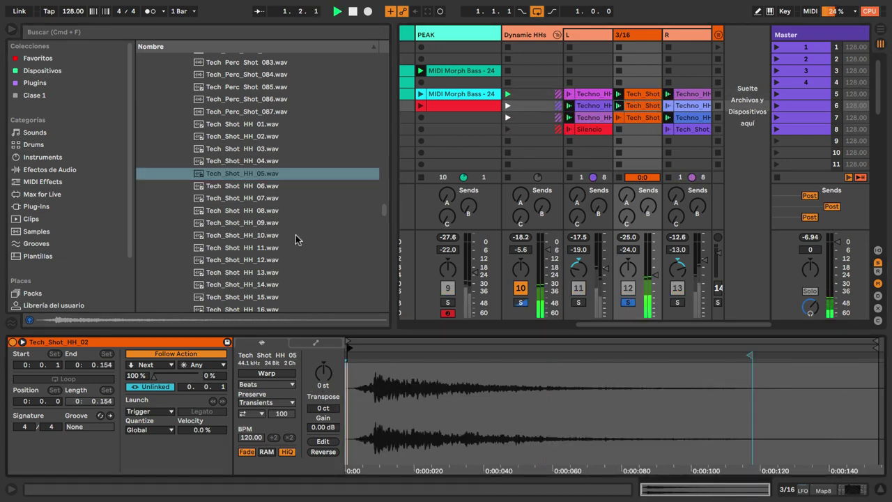
pyautogui.moveTo(226, 224); pyautogui.dragTo(488, 409)
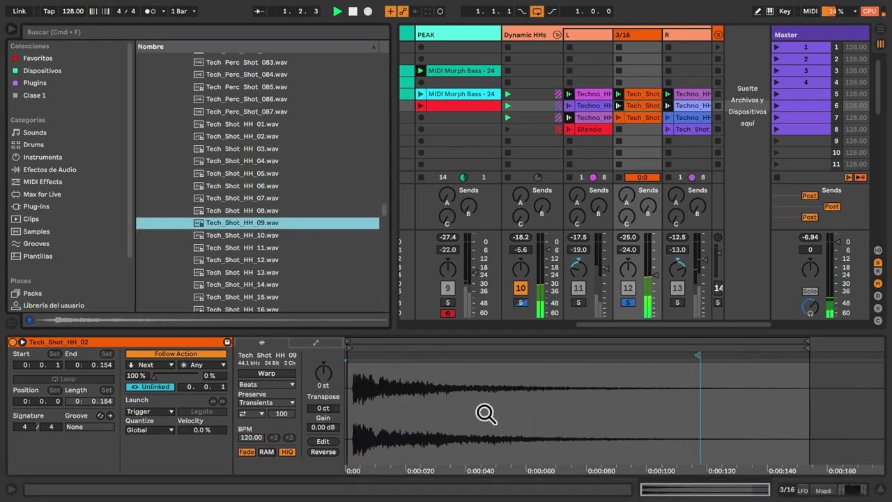
pyautogui.moveTo(237, 247); pyautogui.dragTo(447, 403)
pyautogui.moveTo(235, 285); pyautogui.dragTo(439, 404)
pyautogui.scroll(-4, 247, 244)
pyautogui.moveTo(247, 238); pyautogui.dragTo(426, 411)
pyautogui.moveTo(212, 285); pyautogui.dragTo(492, 449)
pyautogui.click(11, 31)
pyautogui.press('space')
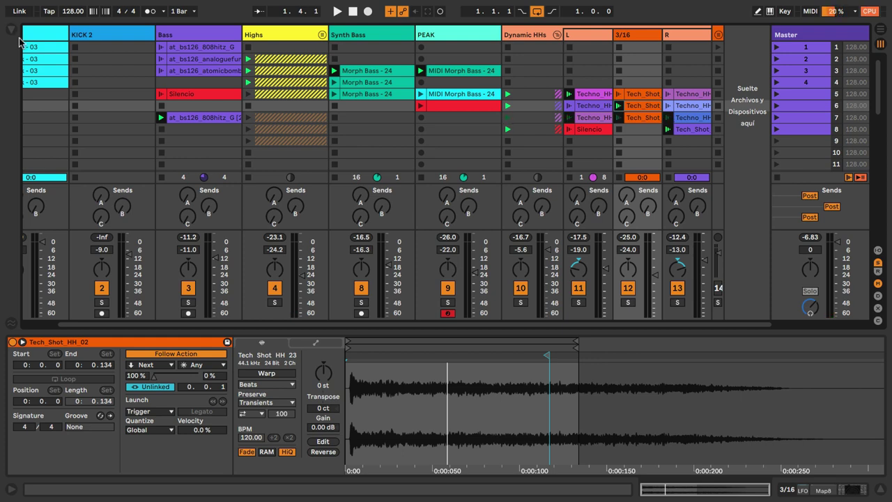
# Solo the 3/16 track and turn on Warp for its Tech_Shot_HH_01 clip to make its envelopes editable
pyautogui.click(627, 302)
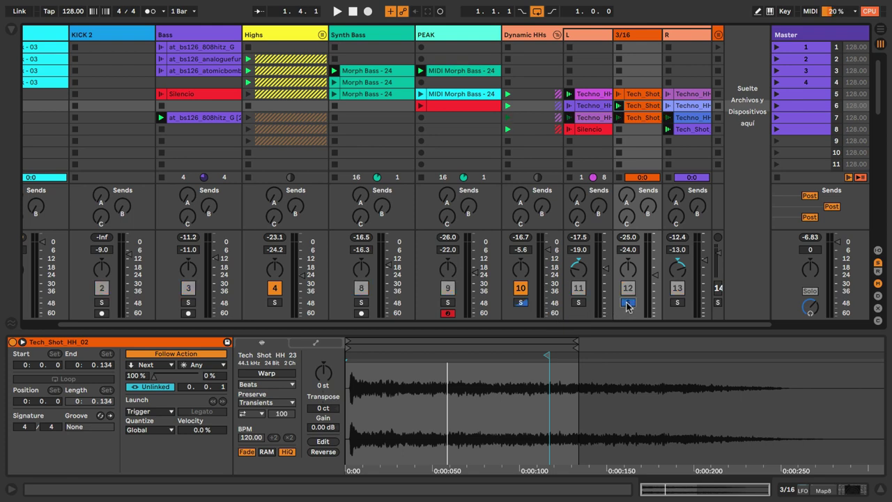
pyautogui.click(622, 106)
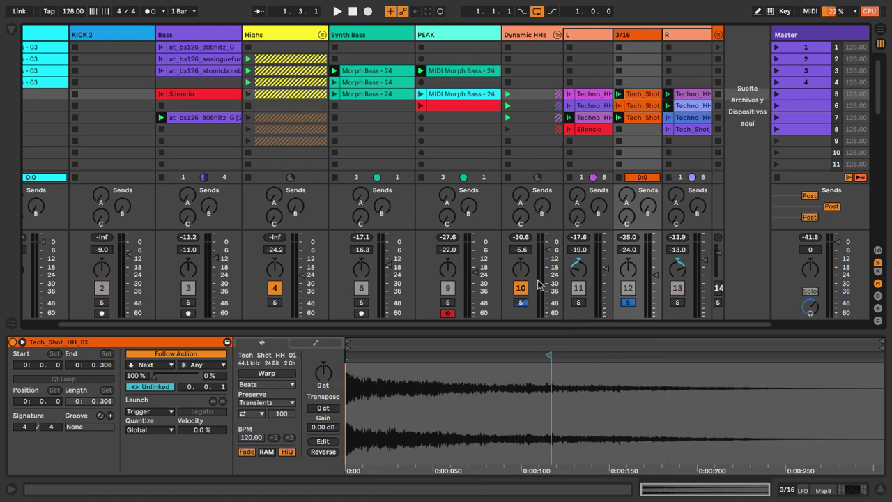
pyautogui.click(315, 343)
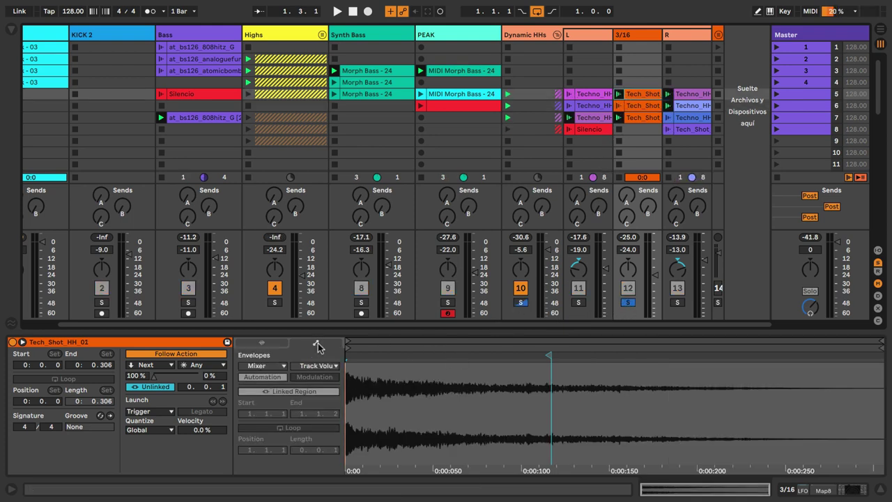
pyautogui.click(642, 97)
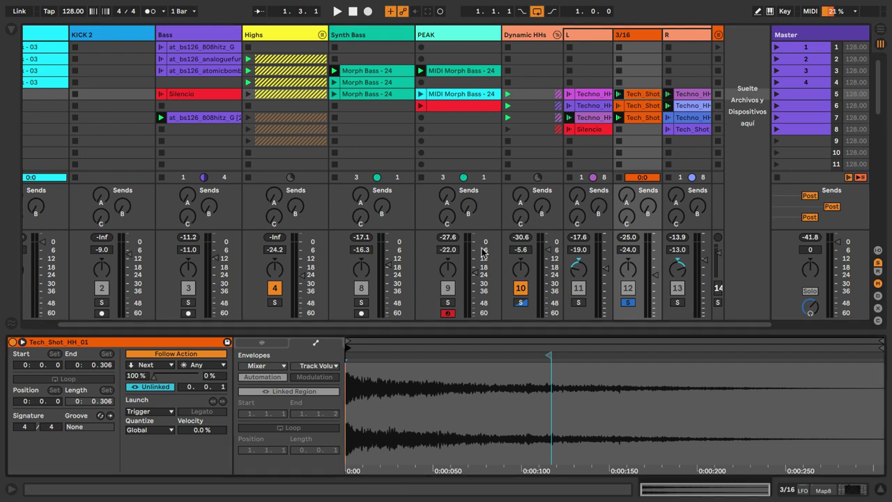
pyautogui.click(262, 343)
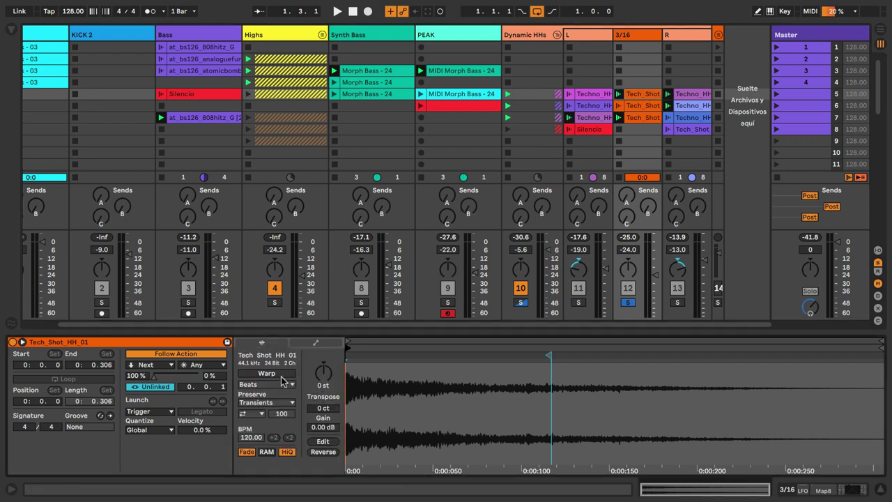
pyautogui.click(280, 374)
# Raise the A-Reverb send automation envelope of the Tech_Shot_HH_01 clip to its maximum over the whole clip
pyautogui.click(314, 343)
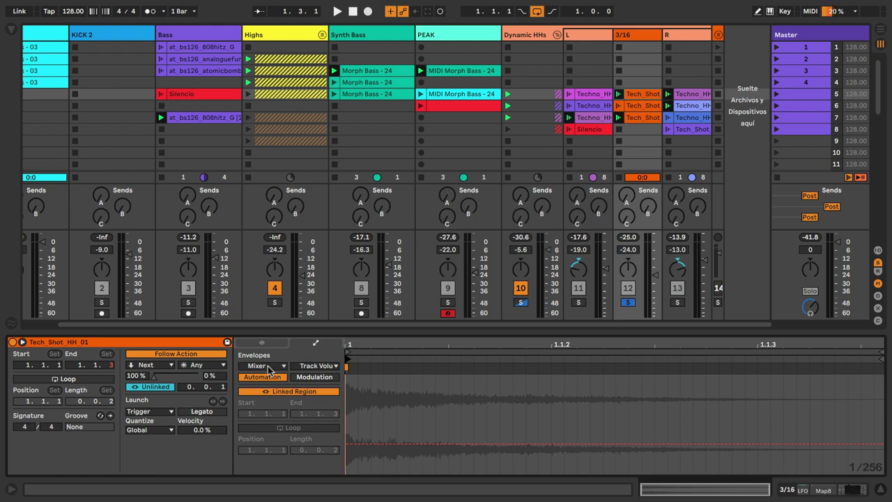
pyautogui.click(314, 366)
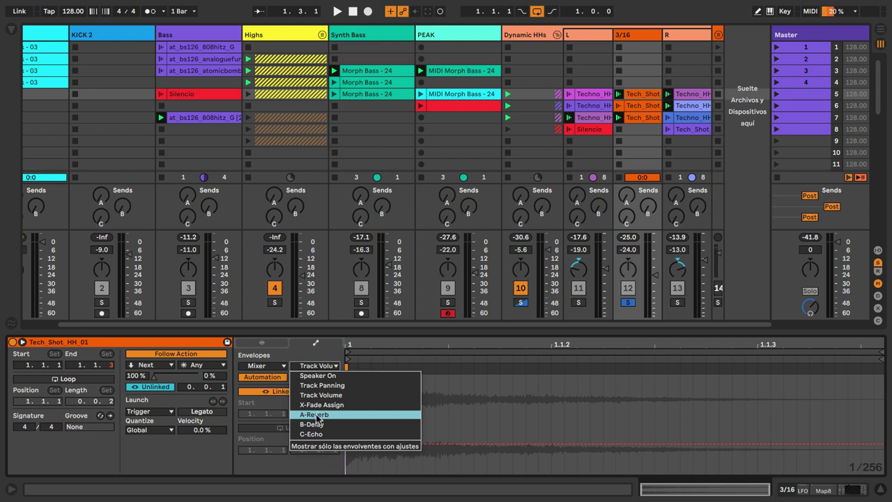
pyautogui.click(317, 416)
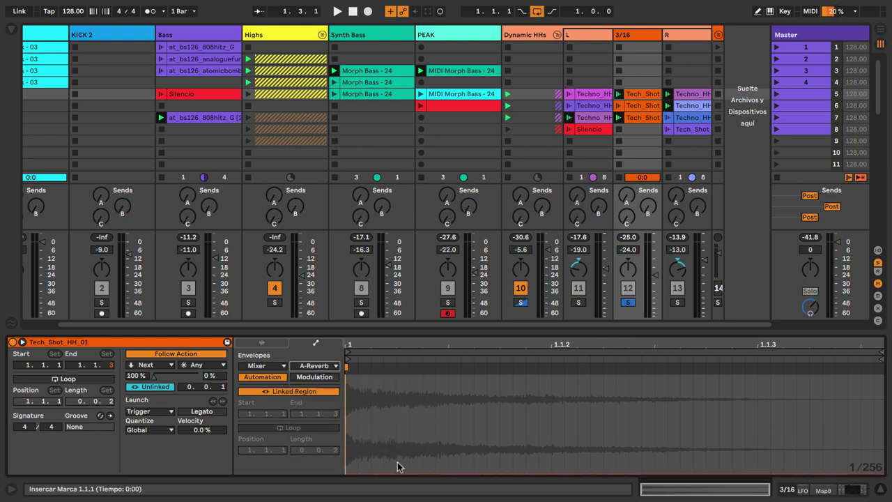
pyautogui.moveTo(396, 474); pyautogui.dragTo(398, 377)
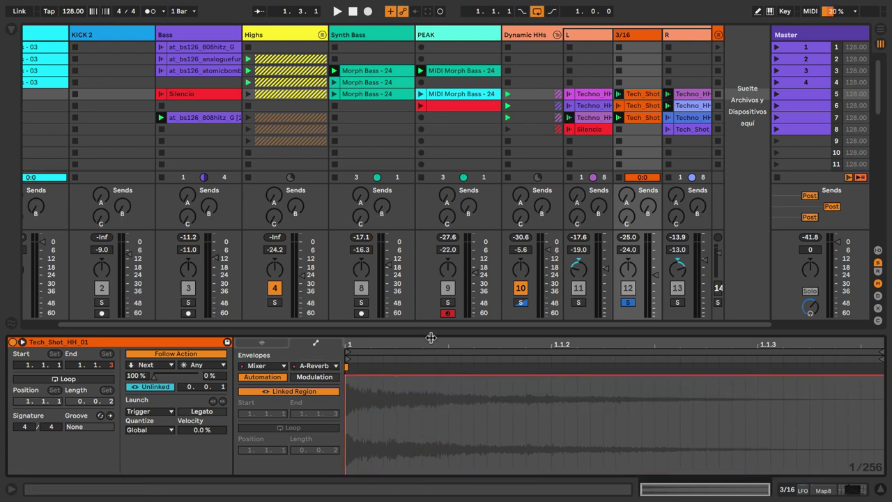
pyautogui.click(637, 97)
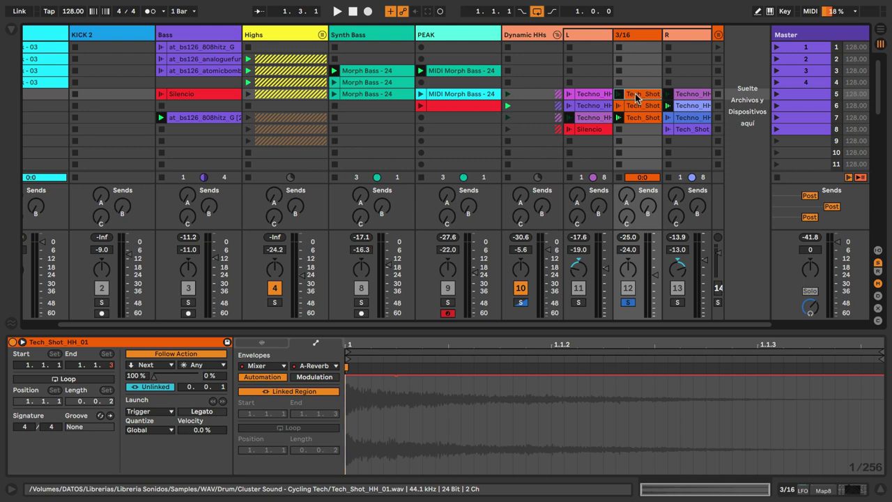
# Show the return tracks and launch the 3/16 track's Tech_Shot_HH_01 clip to hear its A Reverb send
pyautogui.click(877, 273)
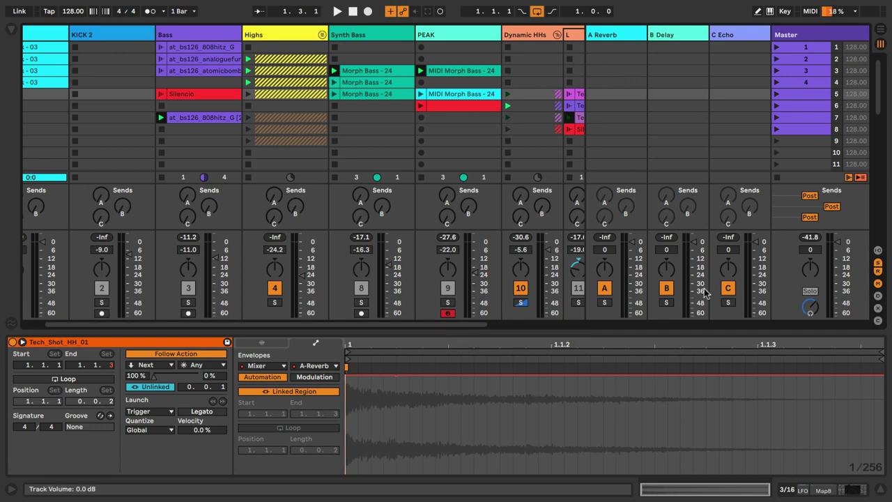
pyautogui.click(878, 273)
pyautogui.click(878, 273)
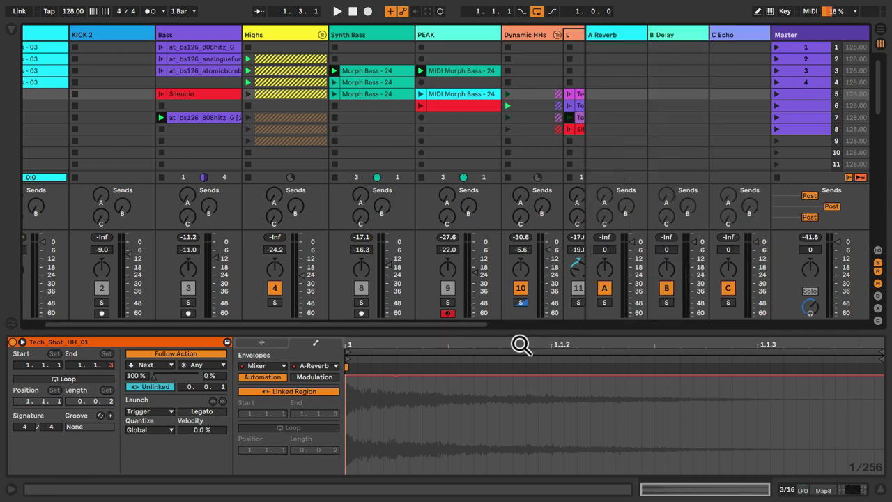
pyautogui.moveTo(473, 326); pyautogui.dragTo(634, 330)
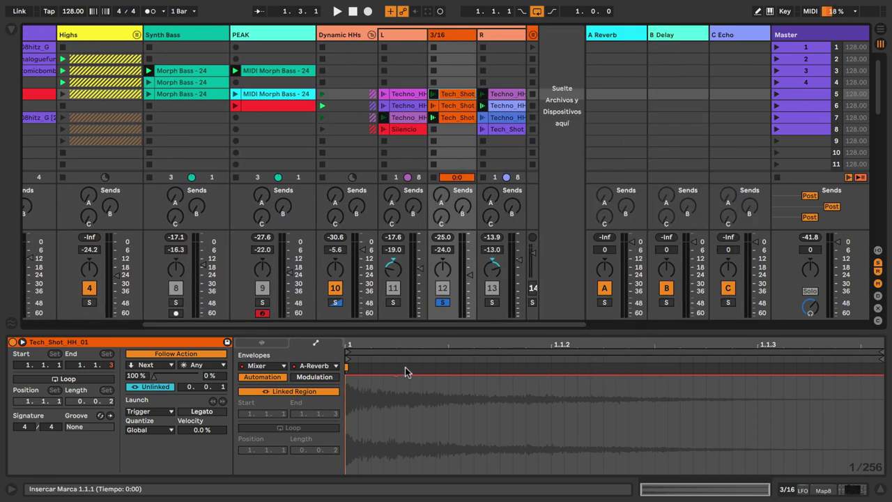
pyautogui.click(482, 95)
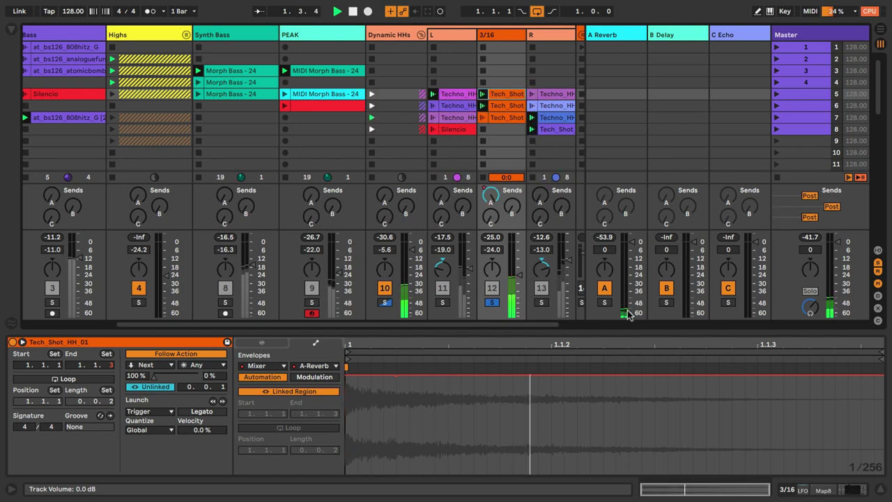
# Raise the B-Delay send automation envelope of the Tech_Shot_HH_01 clip to its maximum over the whole clip and launch it
pyautogui.press('space')
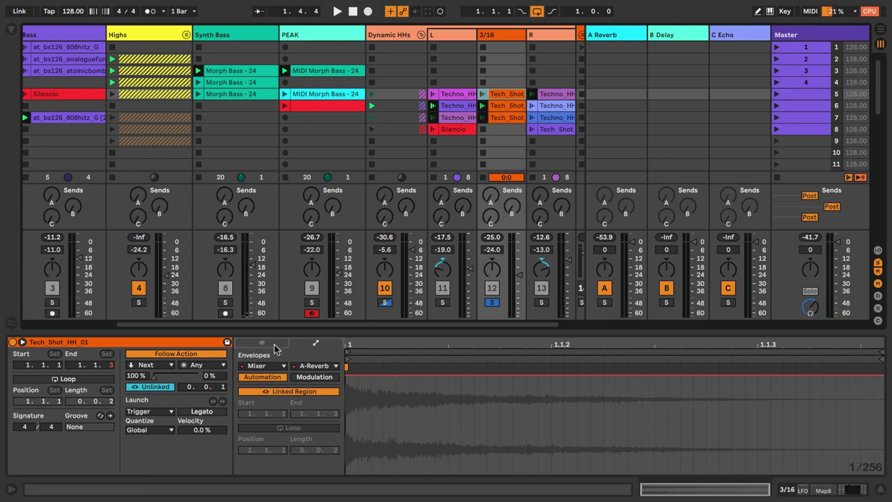
pyautogui.click(311, 366)
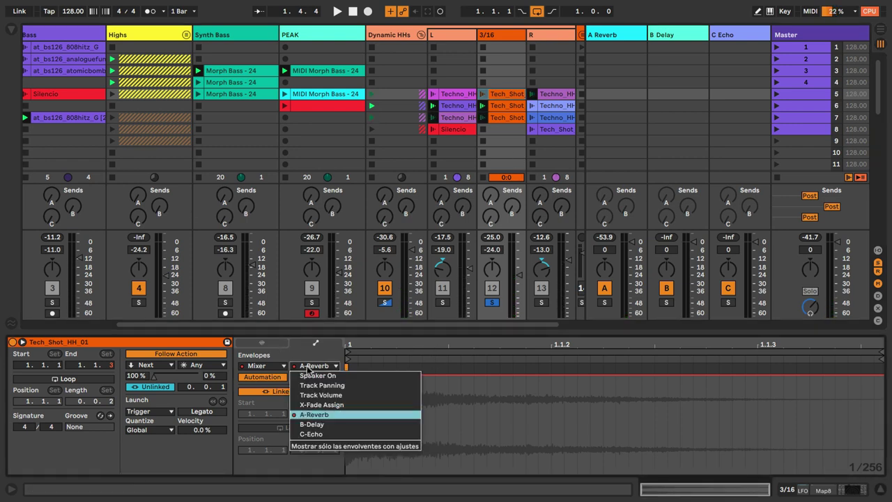
pyautogui.click(312, 424)
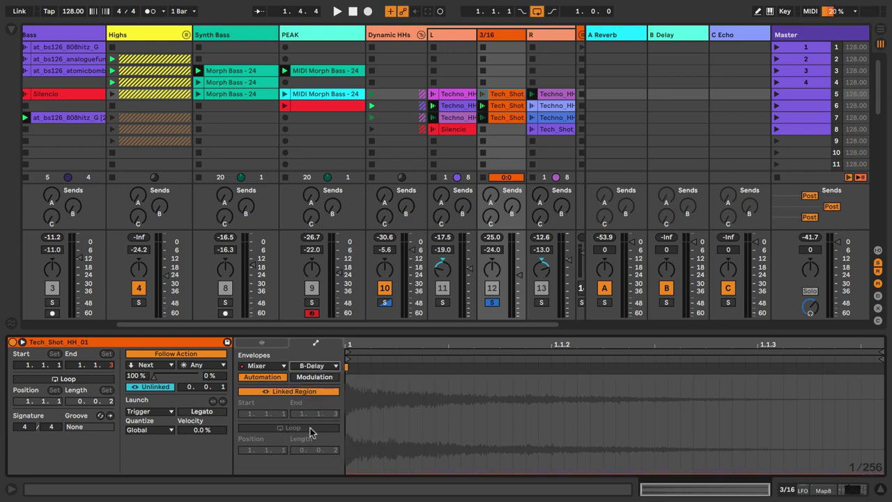
pyautogui.moveTo(401, 472); pyautogui.dragTo(413, 378)
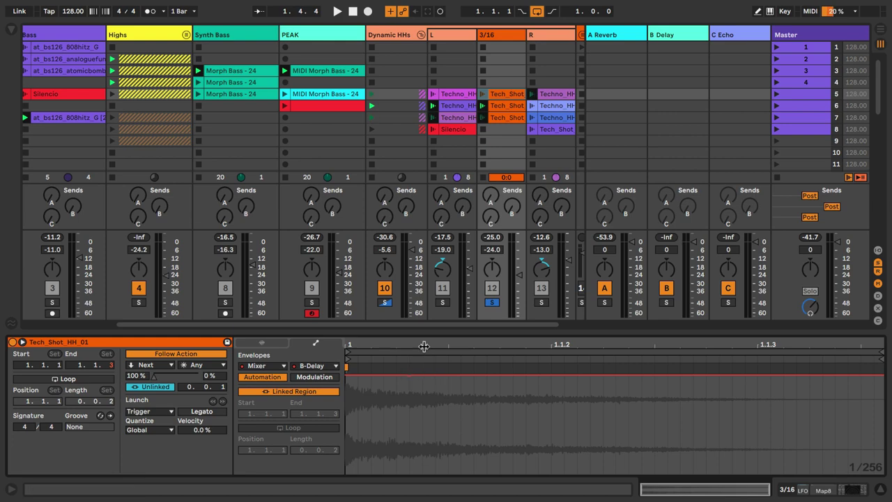
pyautogui.click(482, 95)
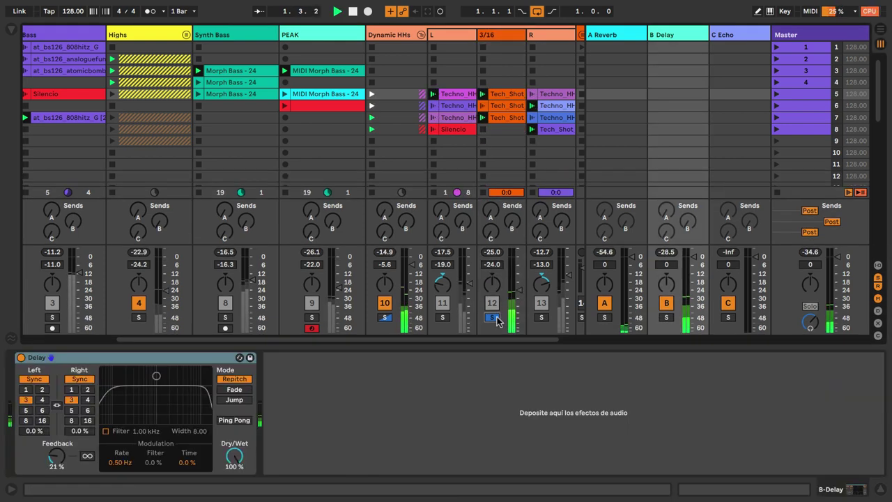
# Unsolo the 3/16 track, compare the mix with the Dynamic HHs group off and on, and lower the group's volume to -9.0 dB
pyautogui.click(496, 317)
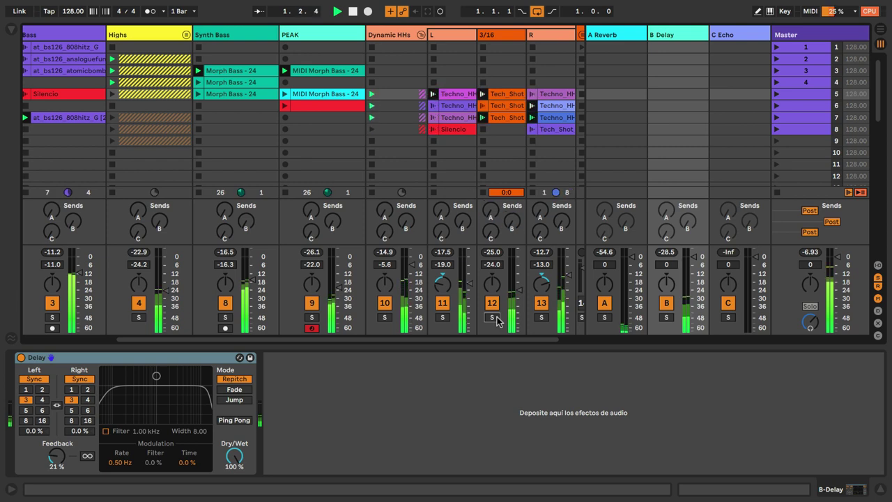
pyautogui.click(384, 303)
pyautogui.moveTo(540, 286); pyautogui.dragTo(541, 276)
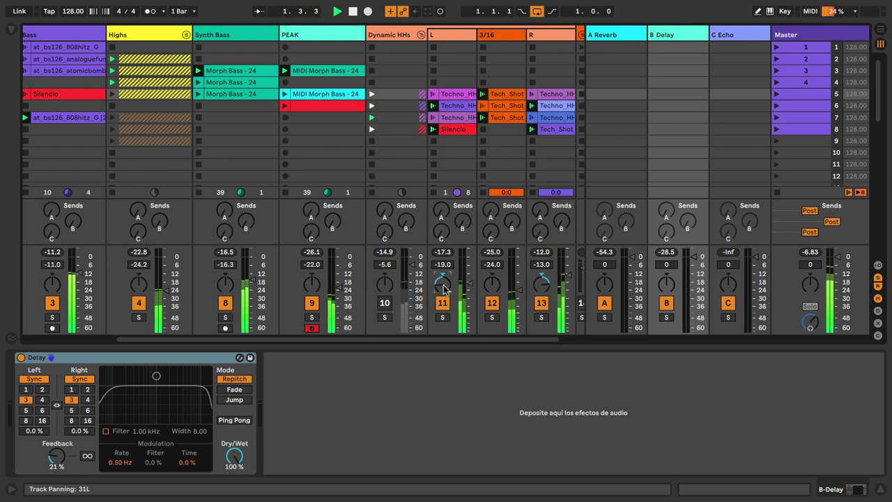
pyautogui.click(384, 304)
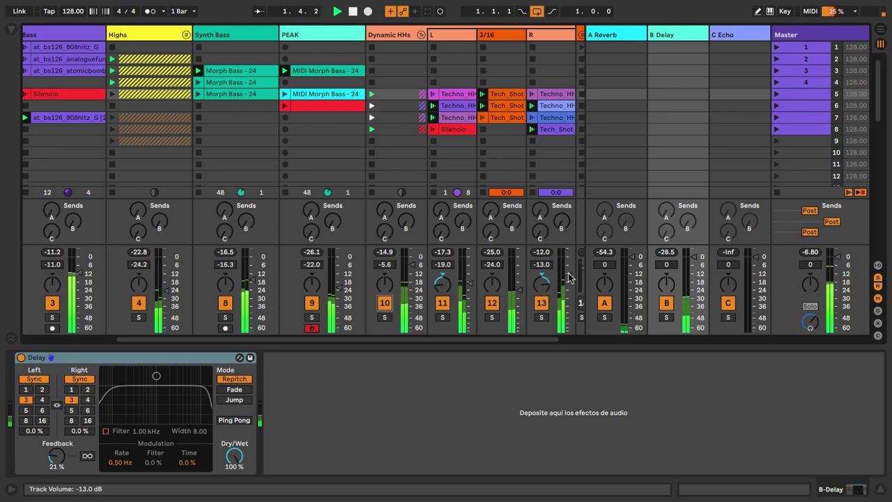
pyautogui.moveTo(413, 264); pyautogui.dragTo(413, 268)
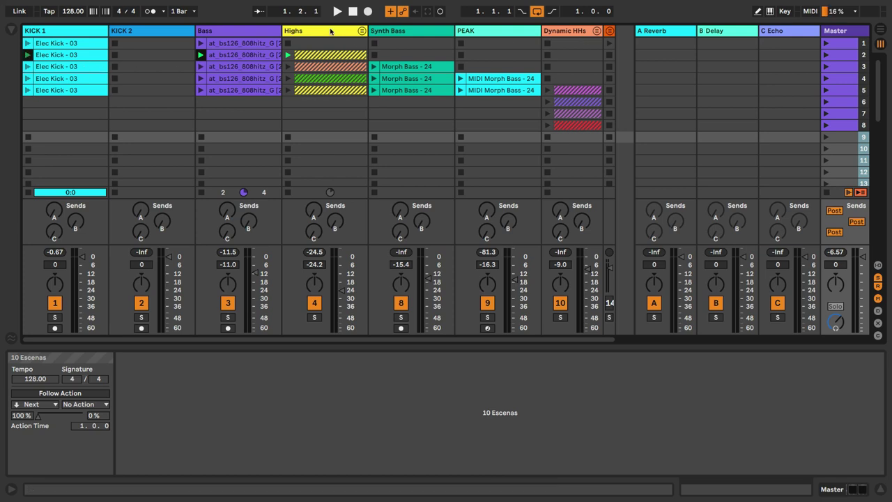
# Move the Highs and Dynamic HHs groups directly after KICK 1 and group all three together
pyautogui.moveTo(331, 31); pyautogui.dragTo(122, 35)
pyautogui.moveTo(570, 38); pyautogui.dragTo(197, 37)
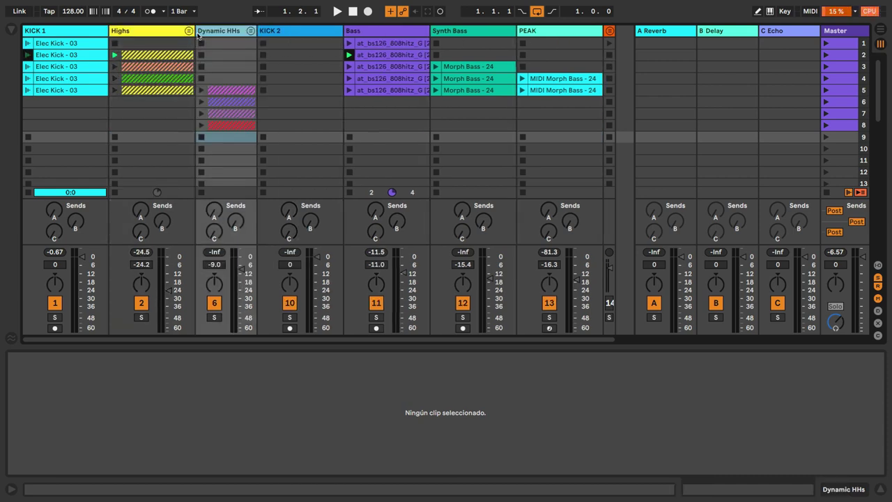
pyautogui.click(103, 32)
pyautogui.keyDown('shift'); pyautogui.click(165, 35); pyautogui.keyUp('shift')
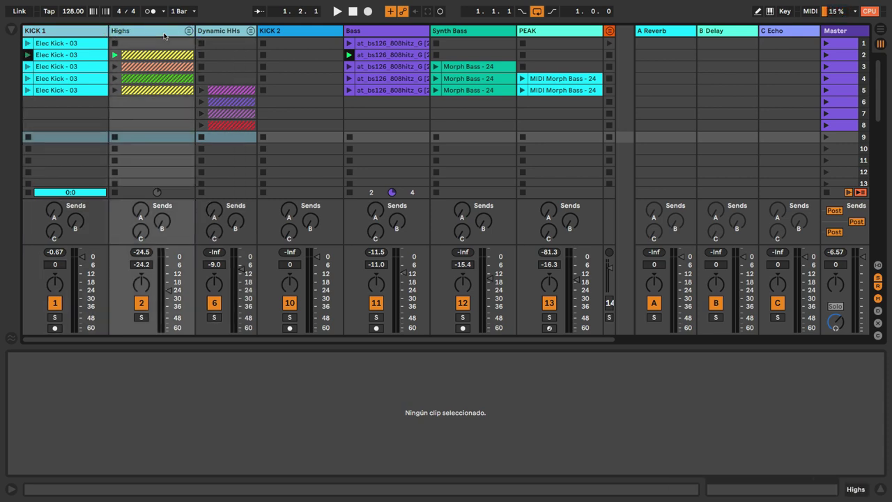
pyautogui.hotkey('ctrl', 'g')
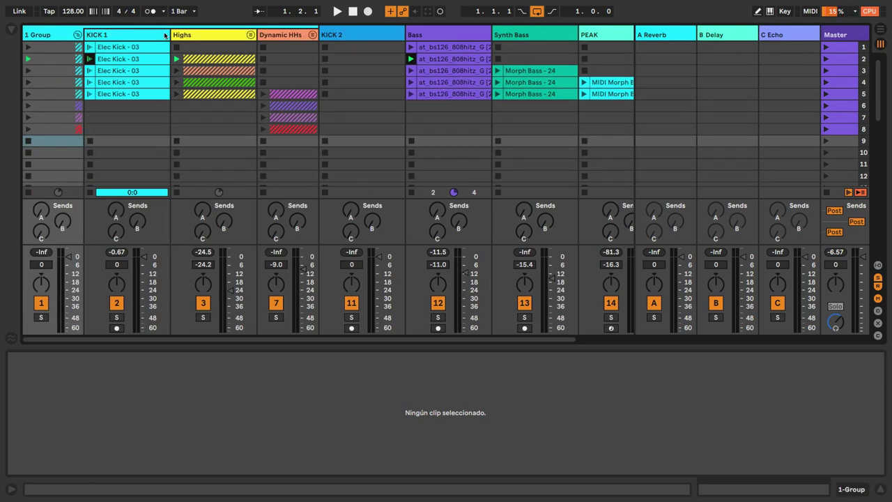
# Ungroup the Highs group so its three tracks sit directly inside the new drum group
pyautogui.click(222, 37)
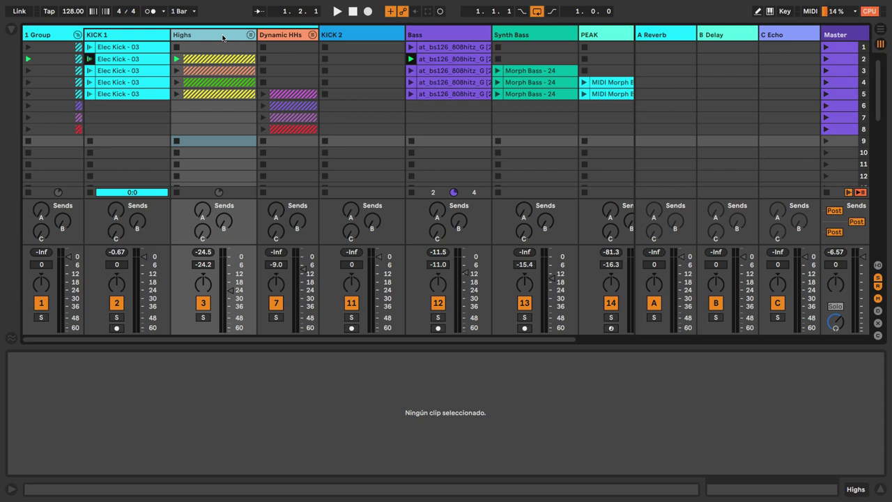
pyautogui.hotkey('ctrl', 'shift', 'g')
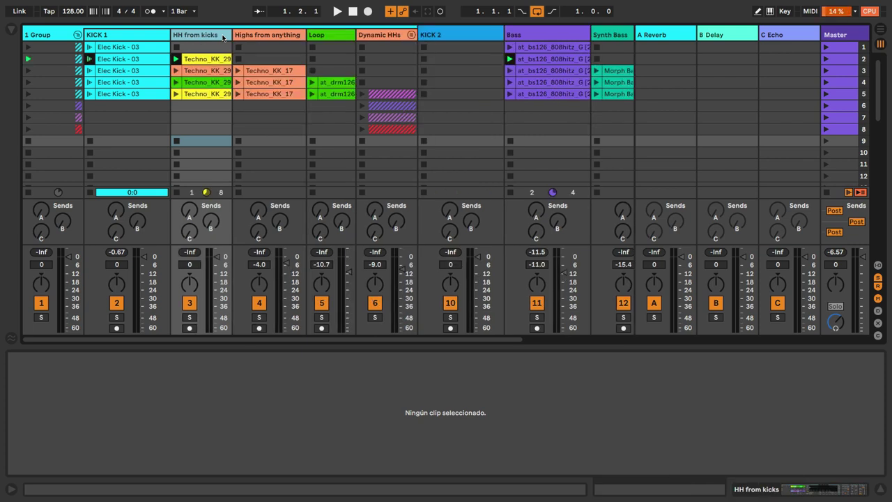
pyautogui.click(366, 36)
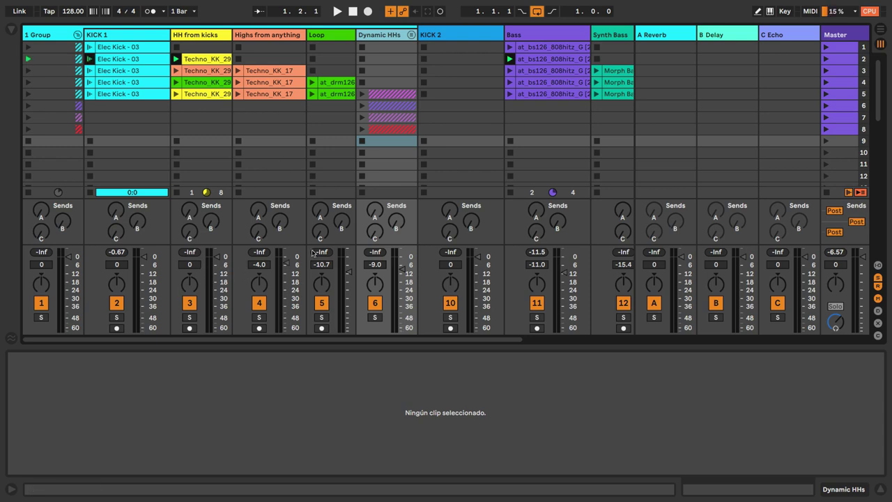
# While playing the group's scene 3 row, lower HH from kicks, Highs from anything and Loop together to -18.0, -22.0 and -28.7 dB
pyautogui.click(208, 35)
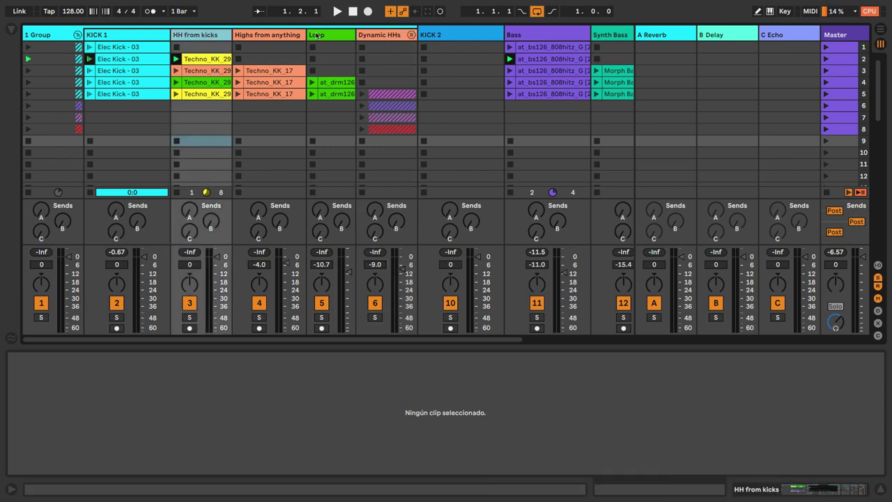
pyautogui.keyDown('shift'); pyautogui.click(330, 35); pyautogui.keyUp('shift')
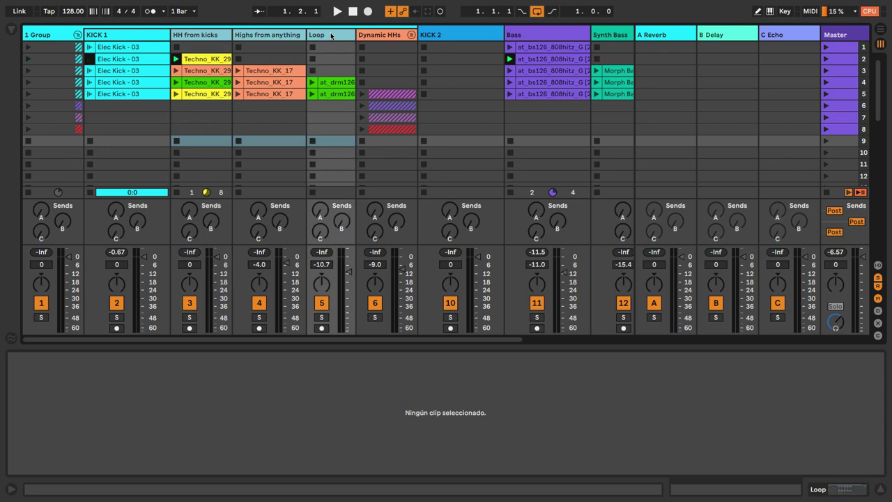
pyautogui.moveTo(286, 264); pyautogui.dragTo(287, 279)
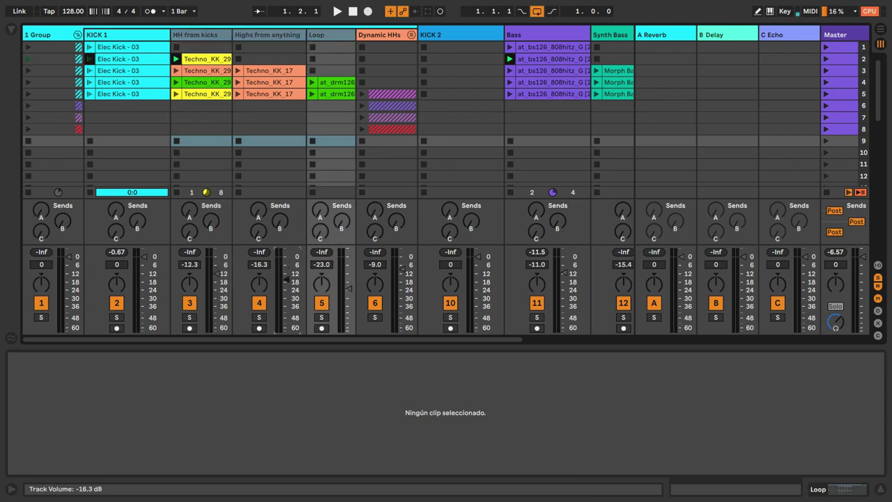
pyautogui.press('space')
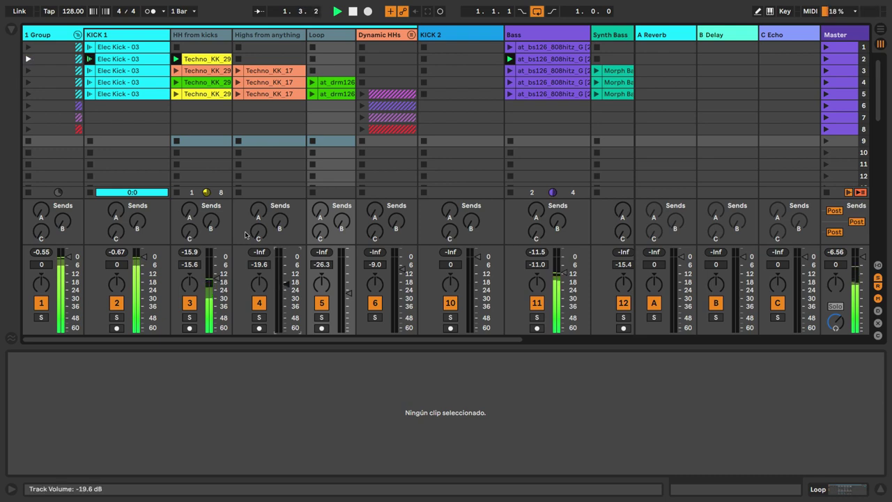
pyautogui.click(29, 71)
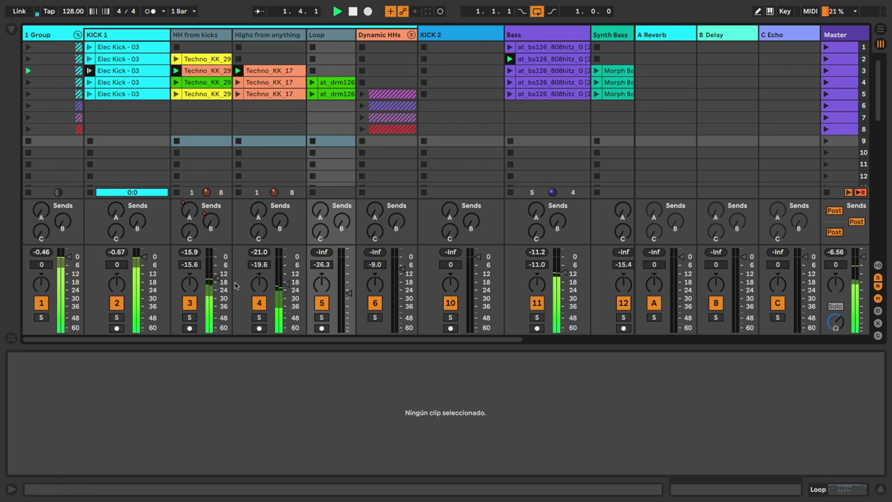
pyautogui.moveTo(206, 281)
pyautogui.mouseDown()
pyautogui.moveTo(206, 298)
pyautogui.moveTo(216, 282)
pyautogui.mouseUp()
pyautogui.press('space')
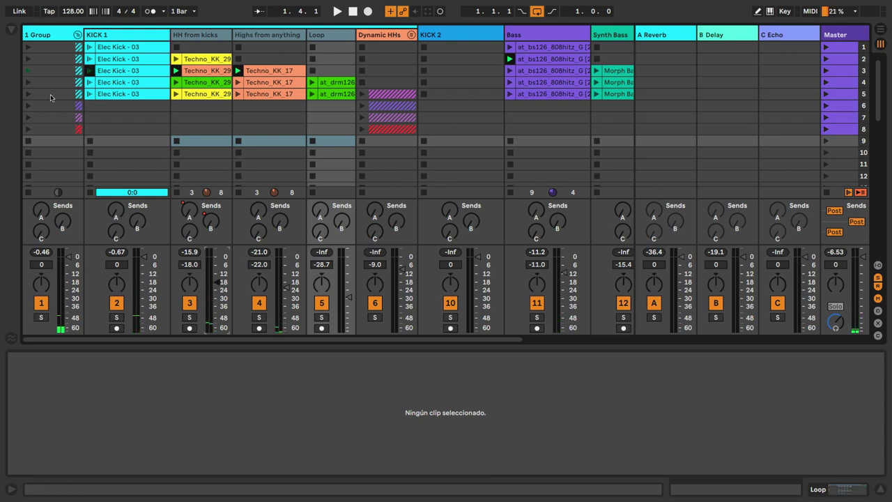
# Rename the new group track as DRUMS 1
pyautogui.click(47, 33)
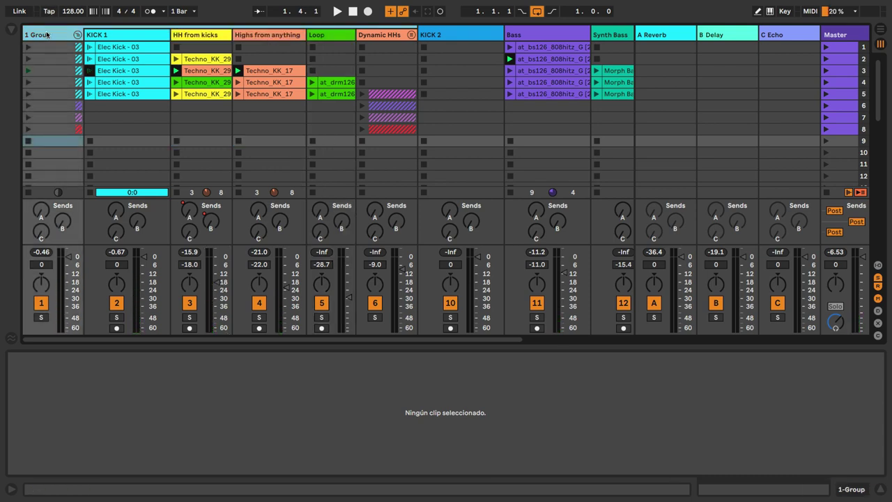
pyautogui.press('super+r')
pyautogui.write('DR')
pyautogui.press('Return')
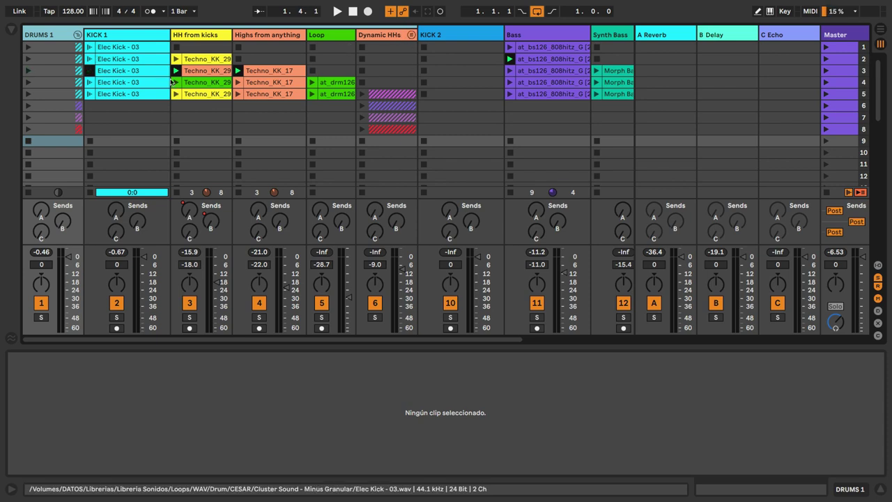
# Color the KICK 1 clips in scenes 2 to 5 yellow, salmon, green and orange respectively
pyautogui.click(149, 62)
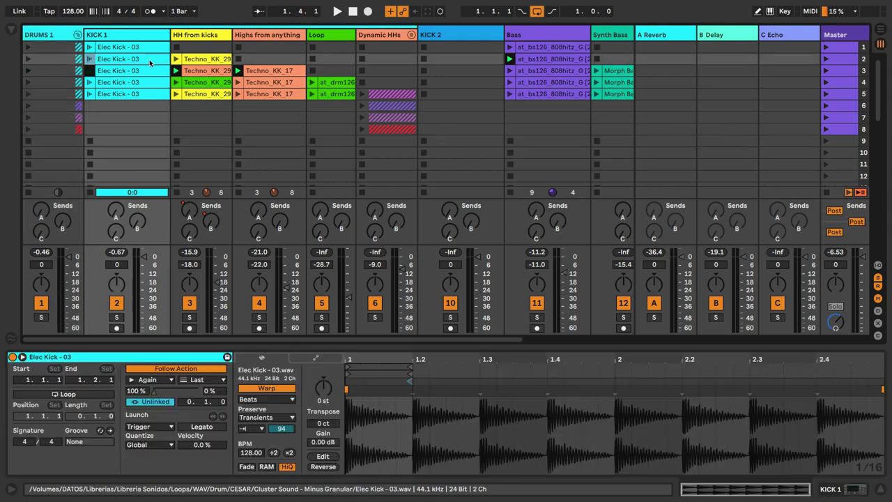
pyautogui.rightClick(127, 61)
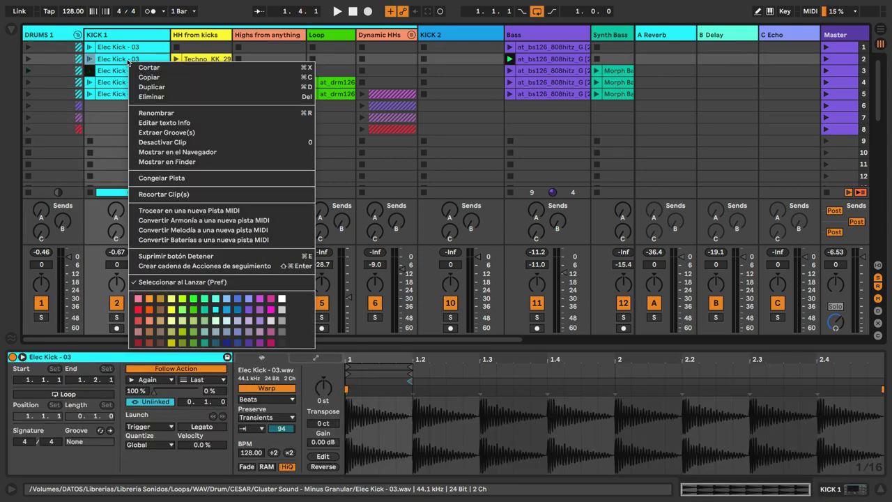
pyautogui.click(172, 313)
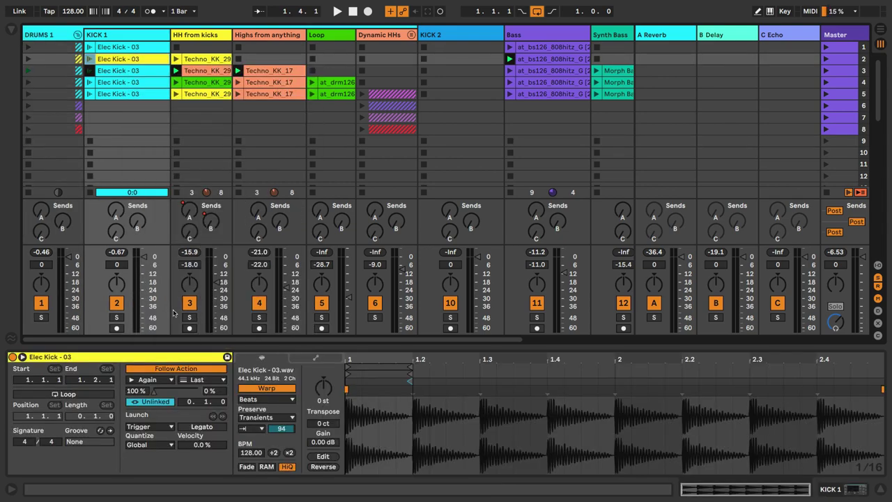
pyautogui.rightClick(132, 72)
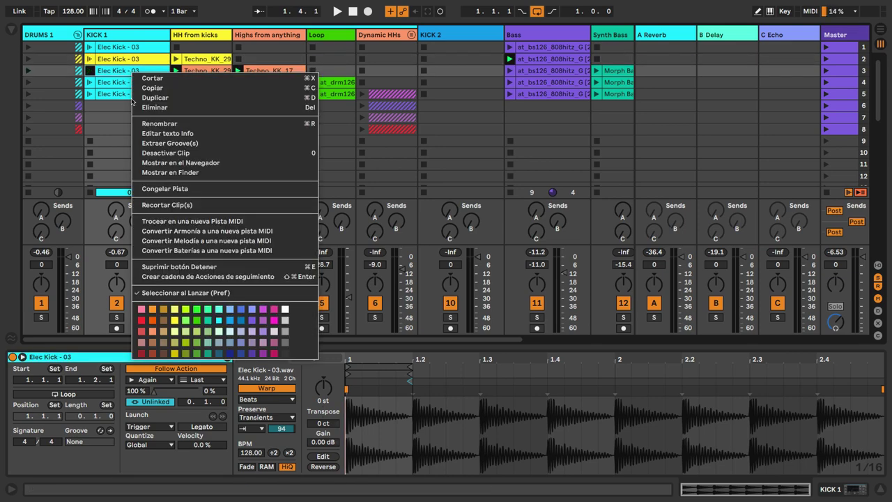
pyautogui.click(153, 331)
pyautogui.rightClick(120, 82)
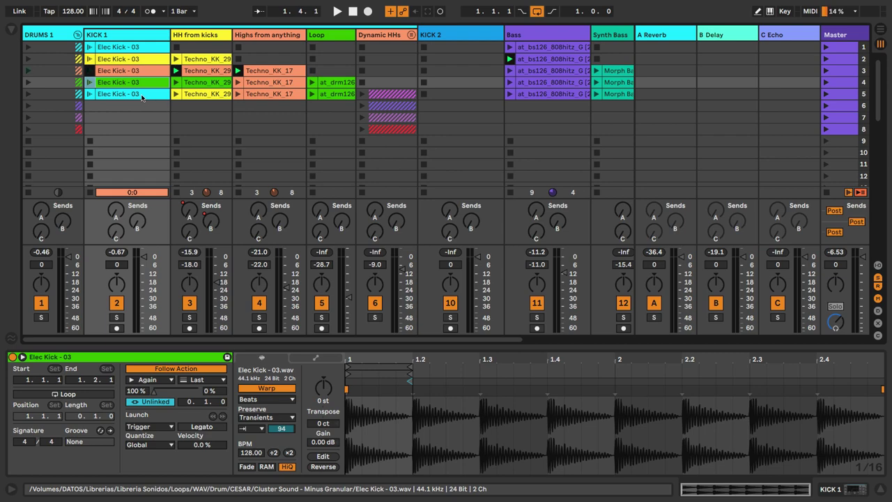
pyautogui.rightClick(142, 96)
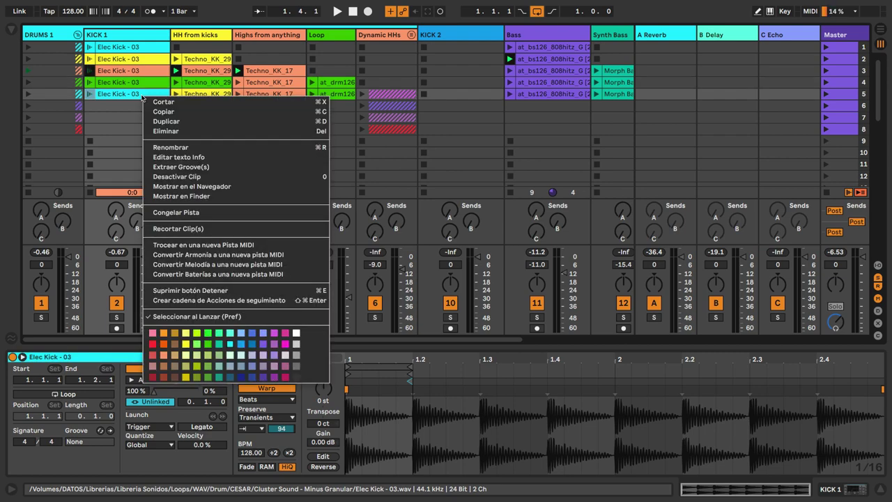
pyautogui.click(164, 343)
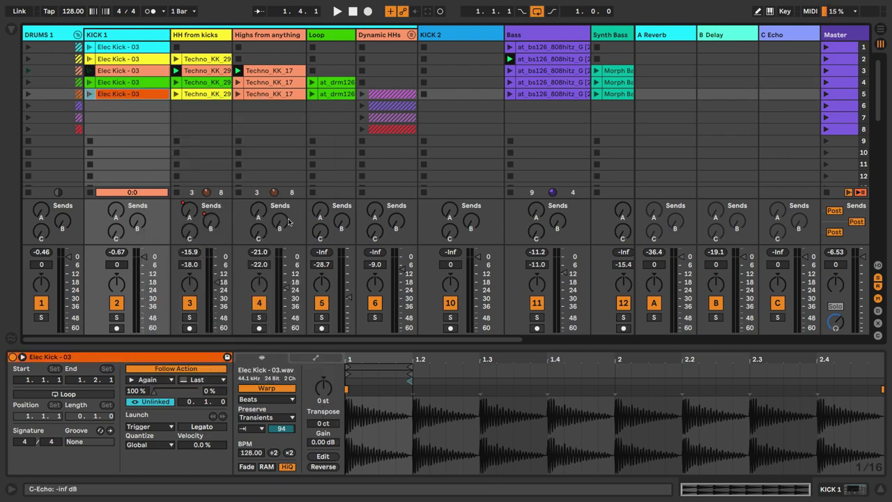
# Color the Dynamic HHs group track orange and assign that track color to all its grouped tracks and clips
pyautogui.click(411, 35)
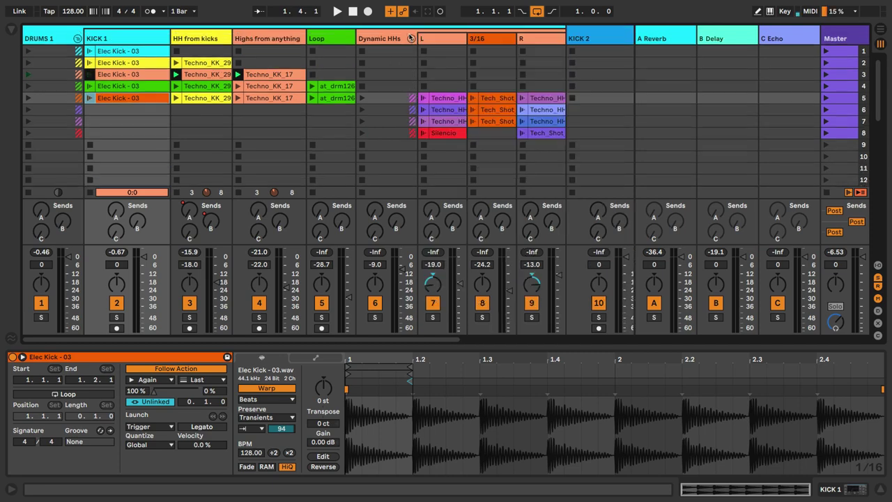
pyautogui.rightClick(398, 38)
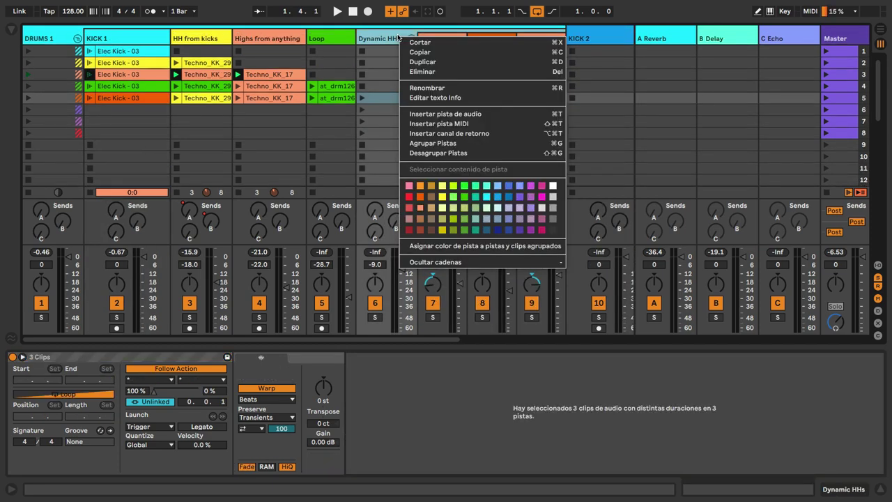
pyautogui.click(420, 197)
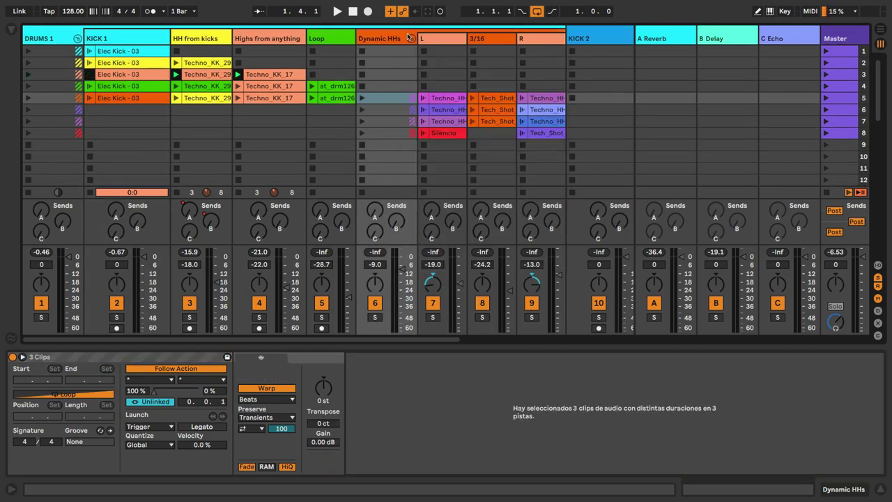
pyautogui.click(409, 37)
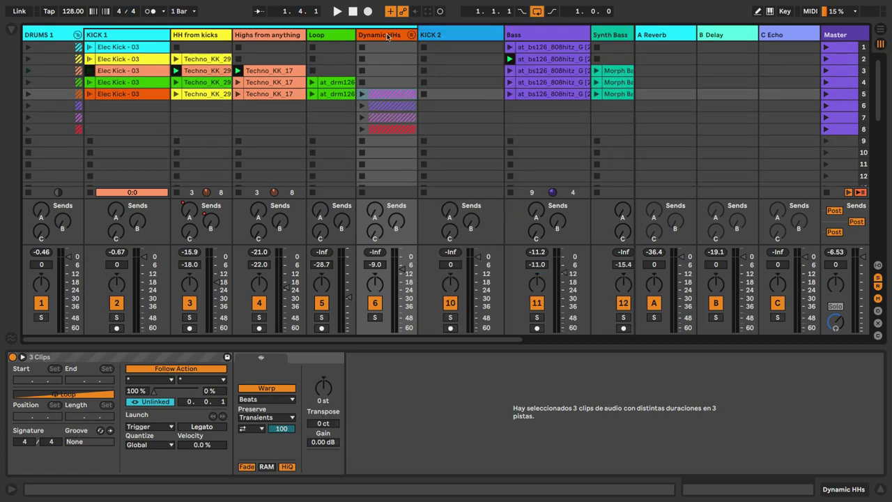
pyautogui.rightClick(388, 37)
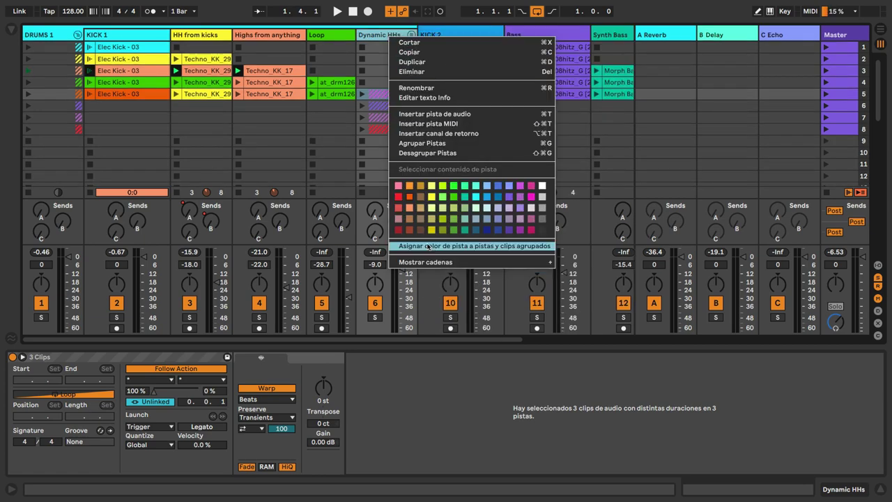
pyautogui.click(496, 246)
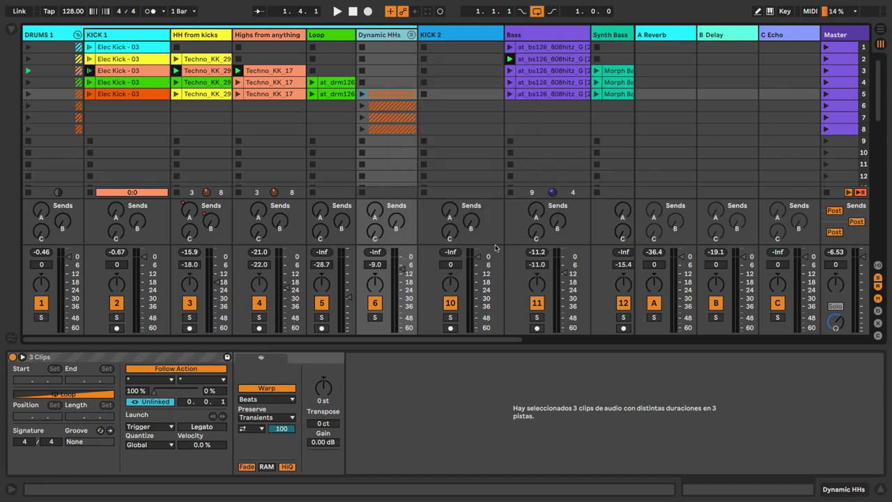
pyautogui.click(410, 34)
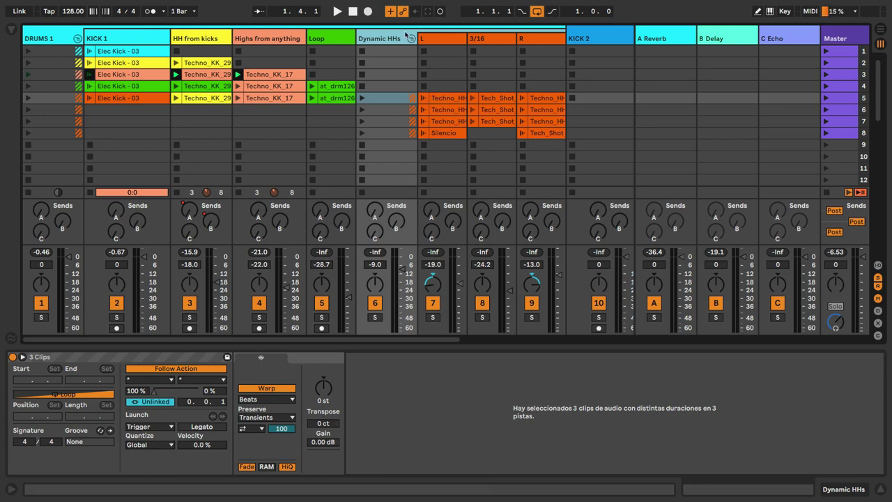
pyautogui.click(411, 38)
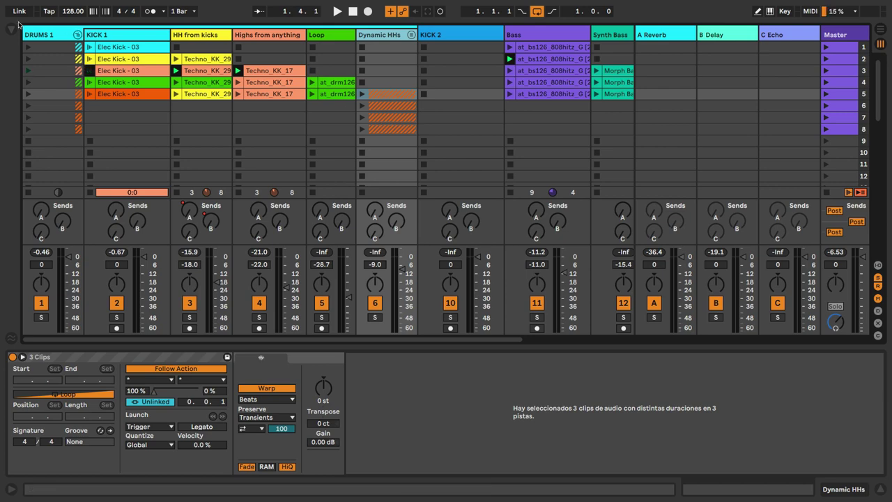
# Fold the DRUMS 1 group, audition its rows for scenes 1 to 5 in order, and stop playback
pyautogui.click(77, 36)
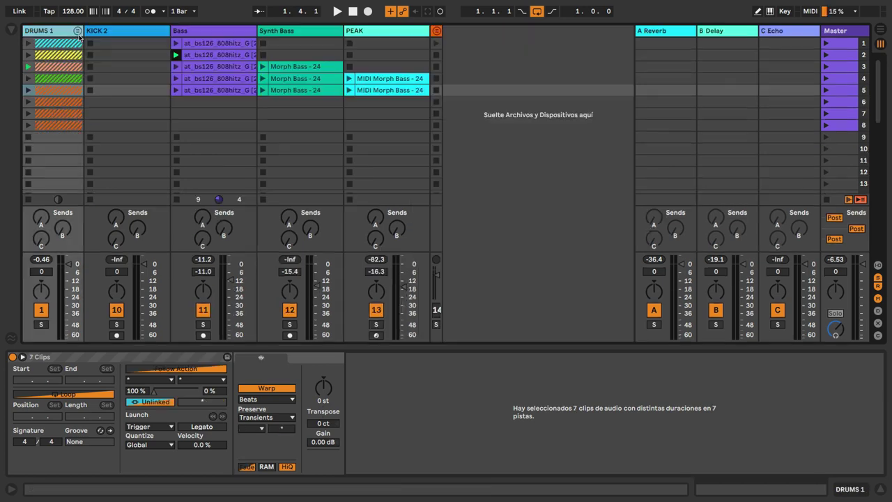
pyautogui.click(26, 45)
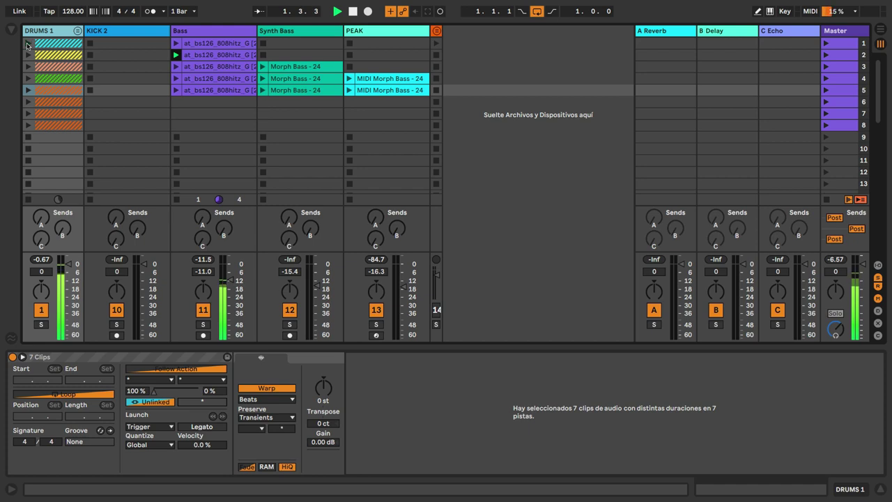
pyautogui.click(28, 55)
pyautogui.click(29, 67)
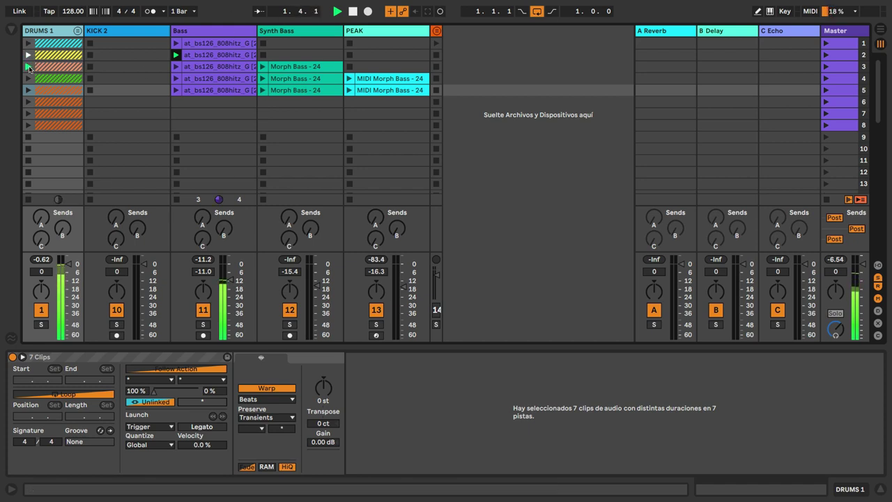
pyautogui.click(29, 78)
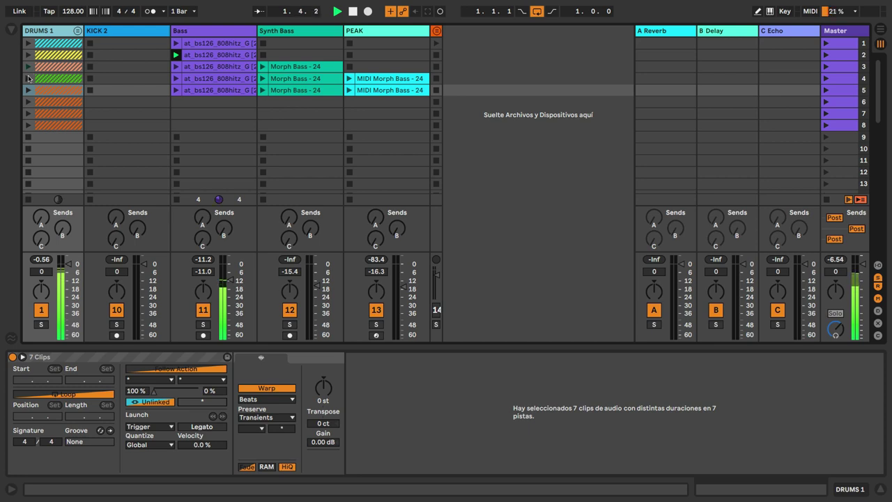
pyautogui.click(28, 90)
pyautogui.press('space')
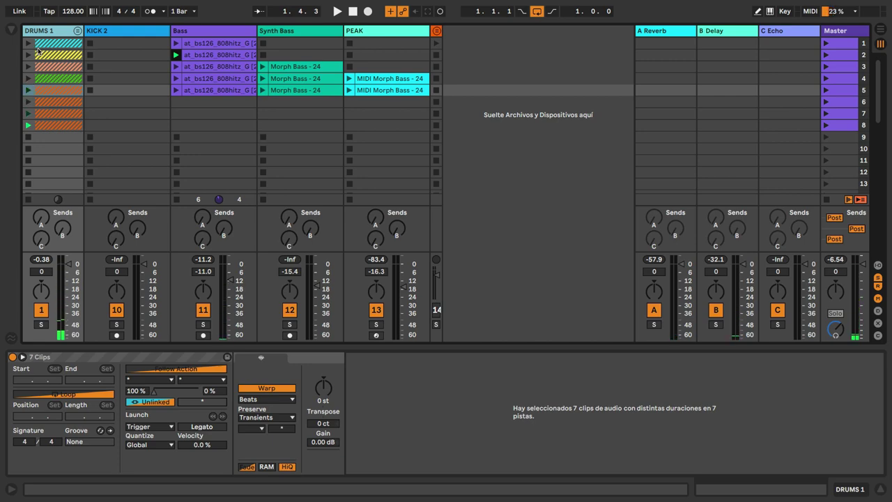
# Review the tracks inside the DRUMS 1 group and the clips in the lower scenes of the set
pyautogui.click(76, 32)
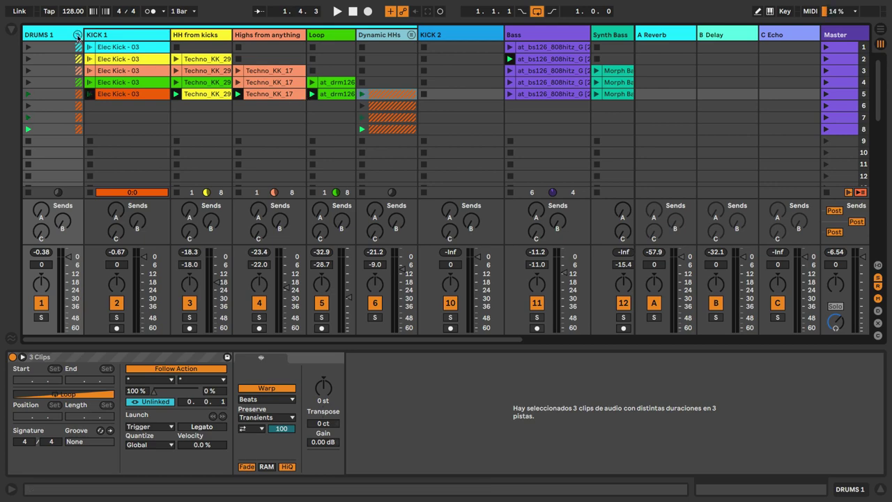
pyautogui.click(78, 35)
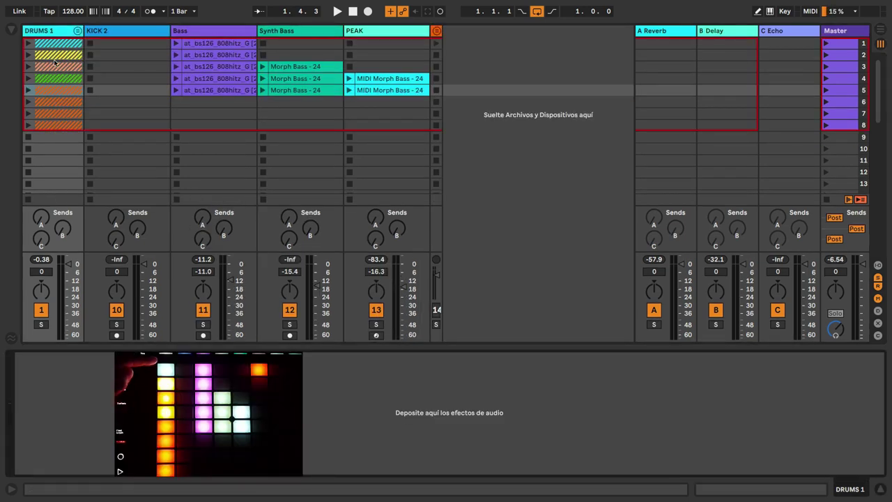
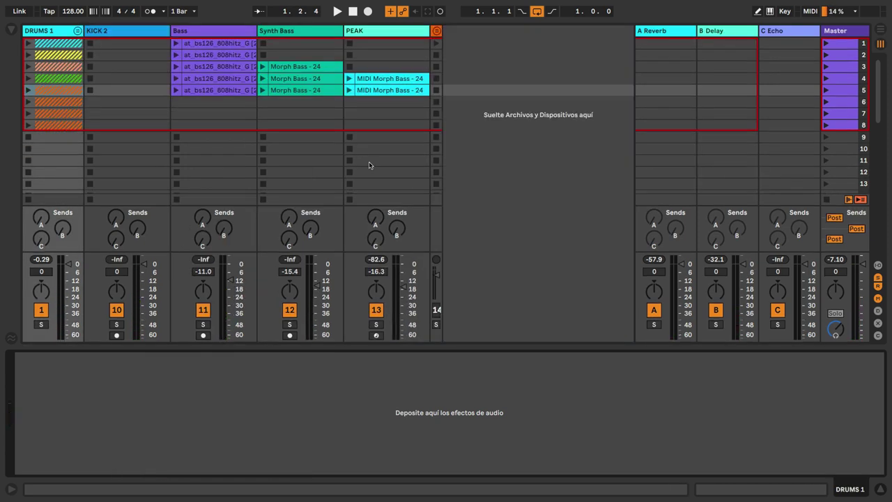
pyautogui.scroll(-10, 367, 165)
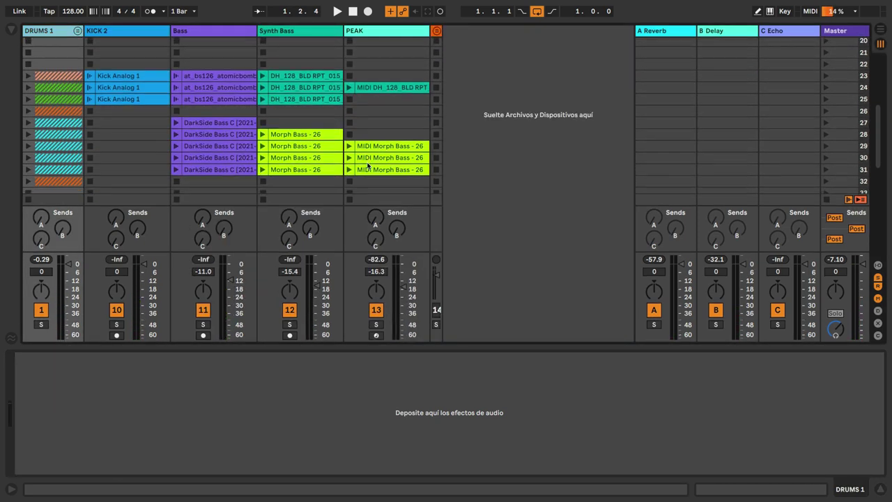
pyautogui.scroll(4, 282, 135)
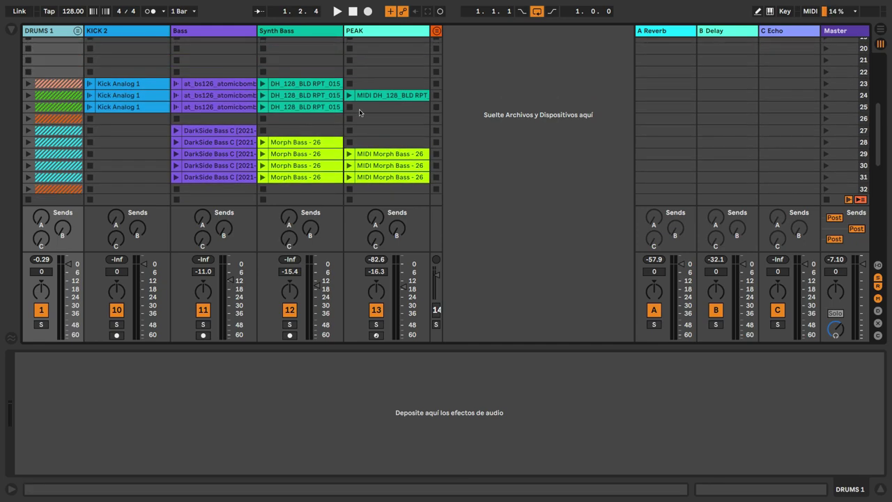
pyautogui.scroll(4, 264, 157)
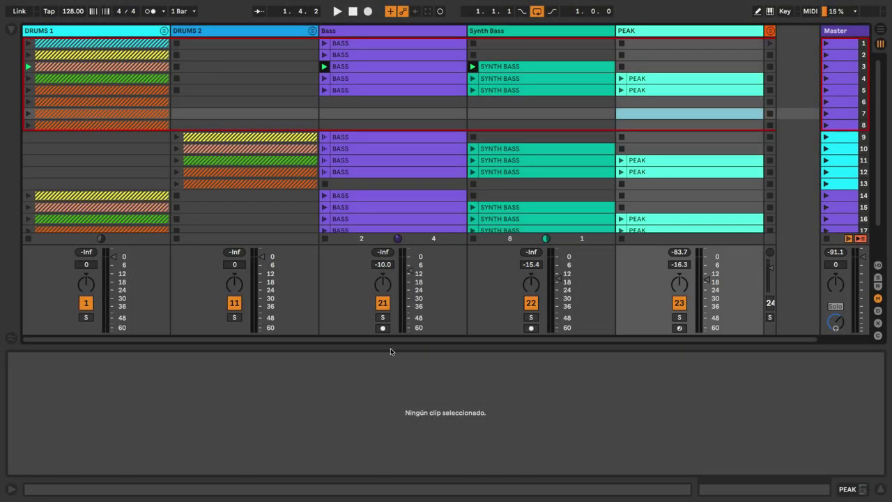
pyautogui.moveTo(389, 344); pyautogui.dragTo(373, 476)
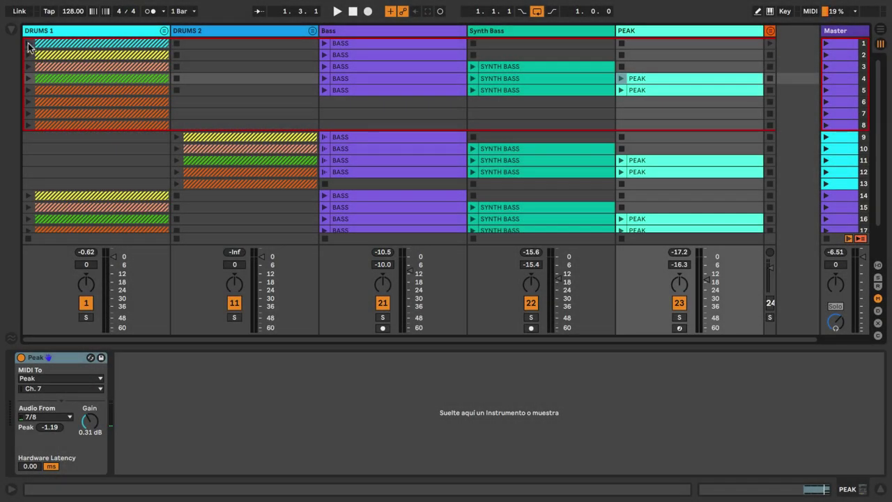
# Start the performance with the scene 1 DRUMS 1 row and BASS clip, and move DRUMS 1 on to its scene 2 row
pyautogui.click(28, 44)
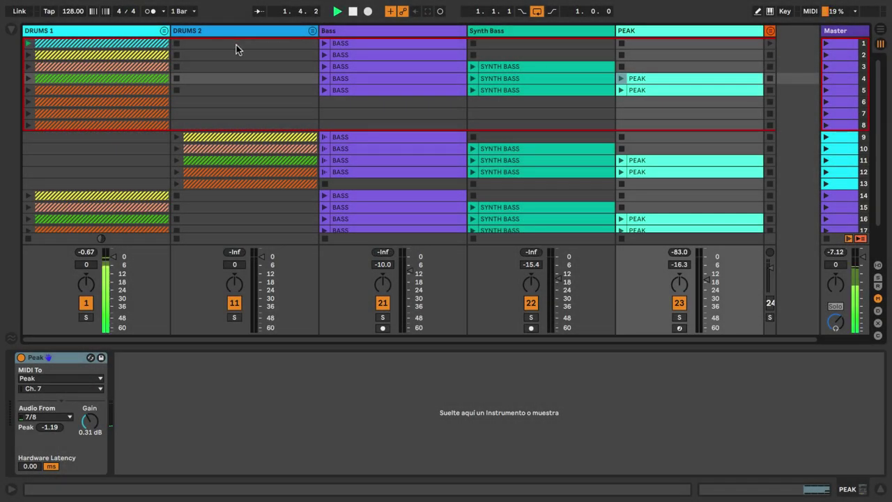
pyautogui.click(325, 44)
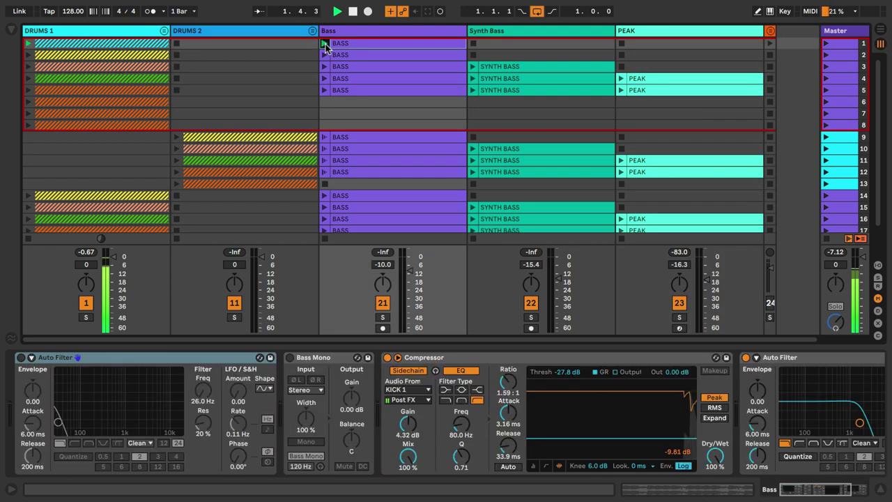
pyautogui.click(839, 57)
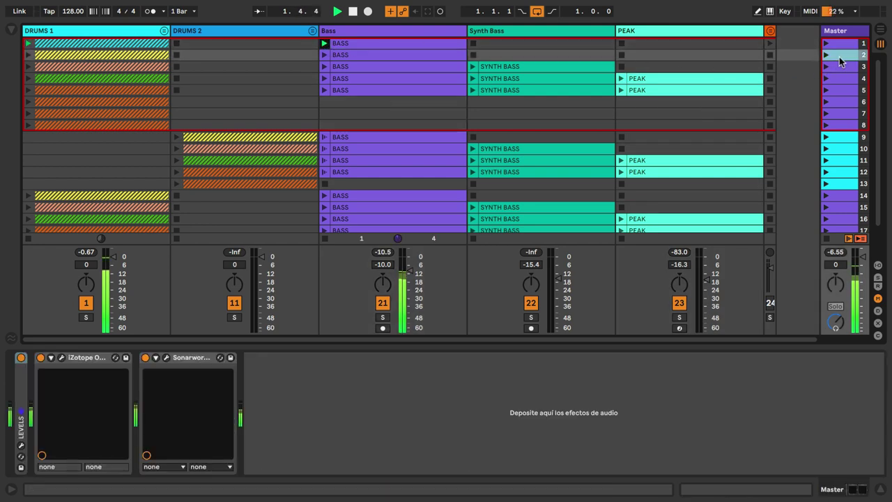
pyautogui.click(28, 54)
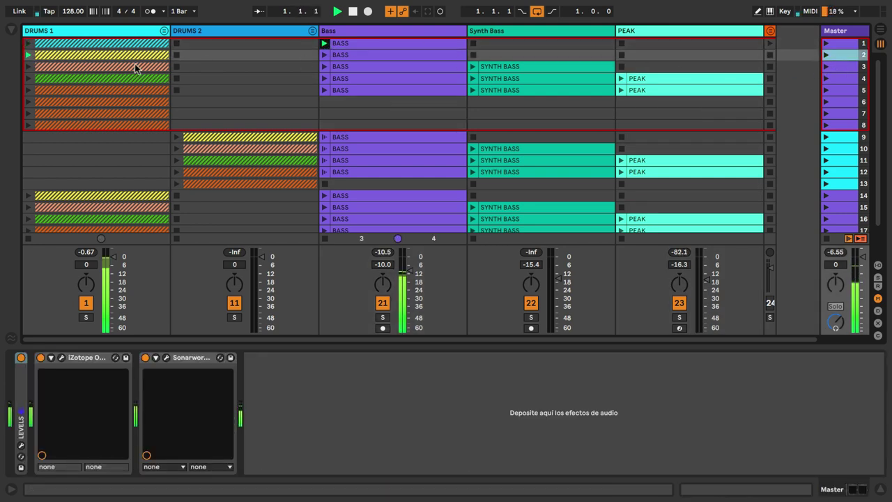
# Launch full scenes 3, 4 and 5 one after another to build up the groove
pyautogui.click(826, 70)
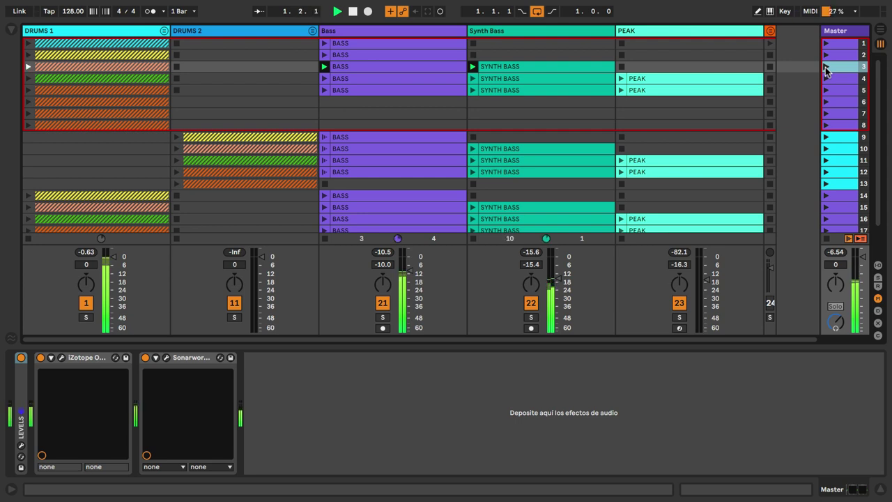
pyautogui.click(826, 79)
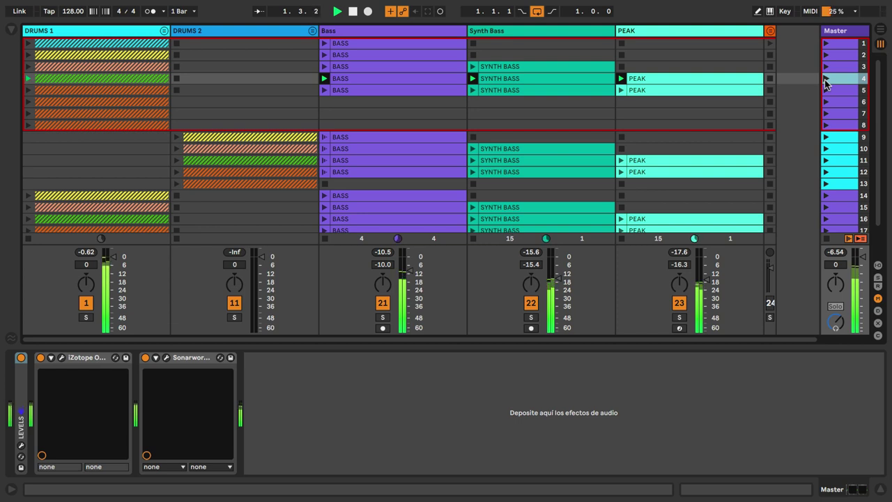
pyautogui.click(831, 91)
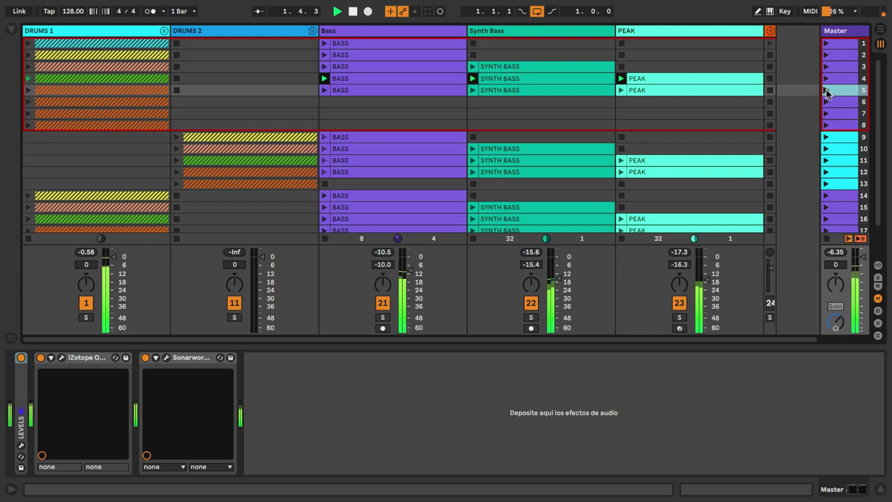
pyautogui.click(826, 91)
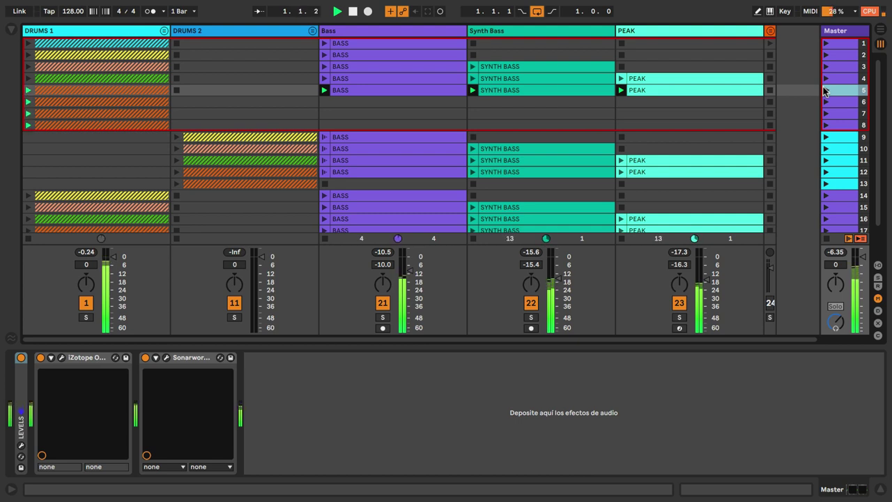
# Turn on the Auto Filter on both the DRUMS 1 and DRUMS 2 groups
pyautogui.click(148, 32)
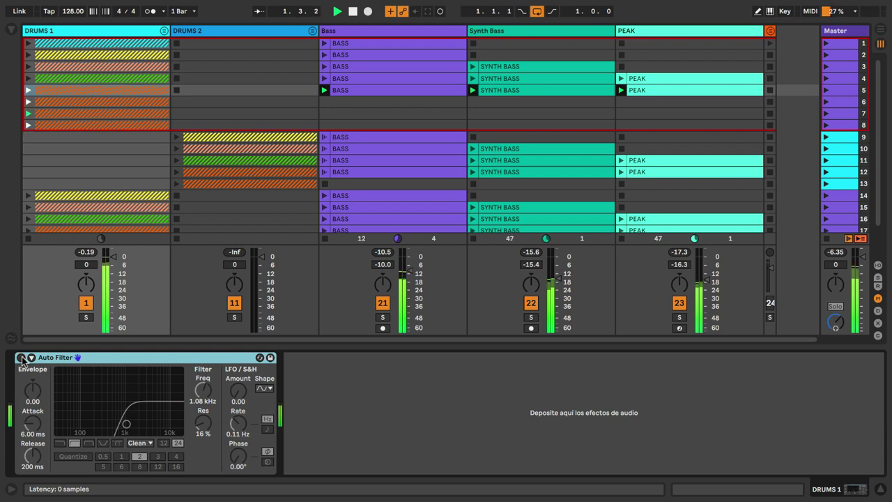
pyautogui.click(22, 358)
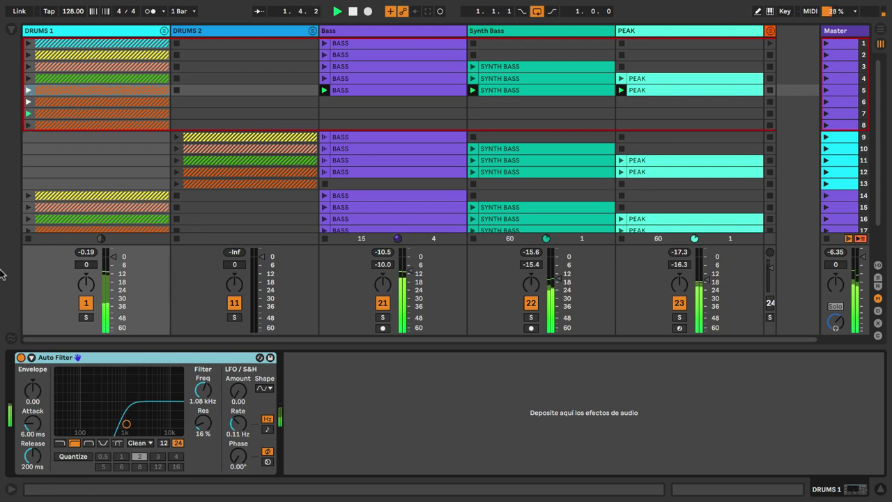
pyautogui.click(212, 33)
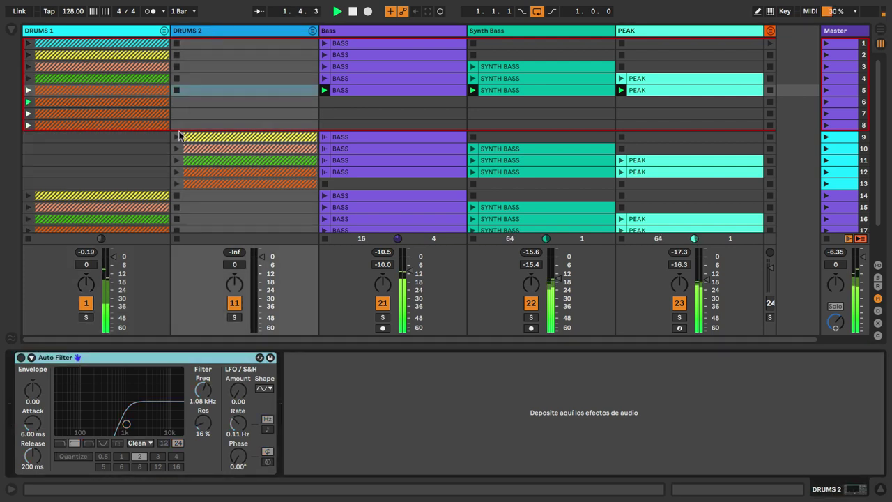
pyautogui.click(20, 357)
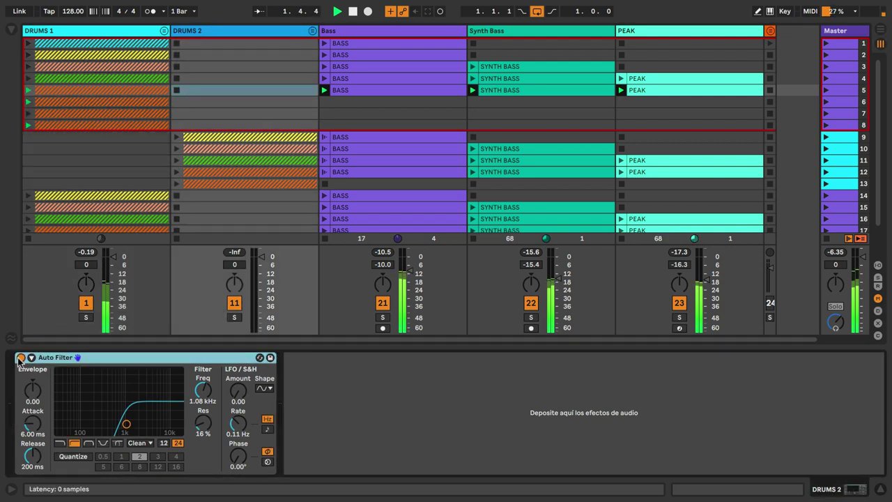
# Bring in DRUMS 2 by launching its scene 9 row, switching off its Auto Filter and launching its scene 10 row
pyautogui.click(178, 138)
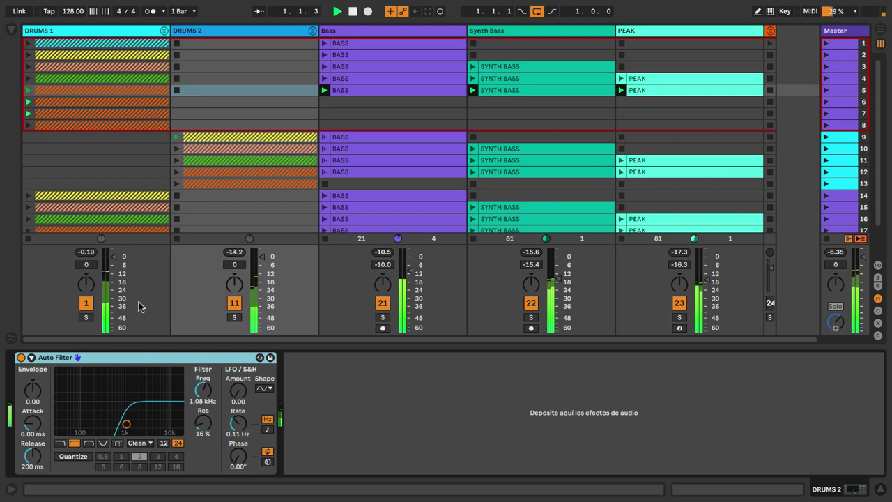
pyautogui.click(21, 357)
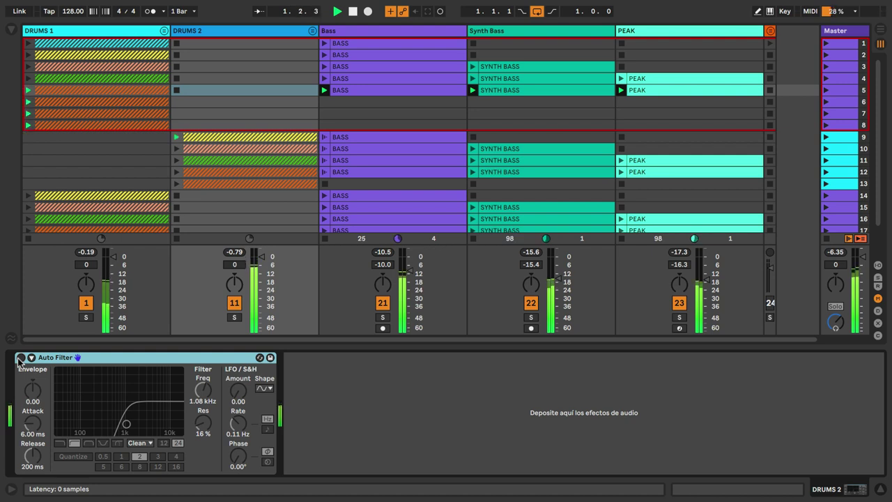
pyautogui.click(177, 149)
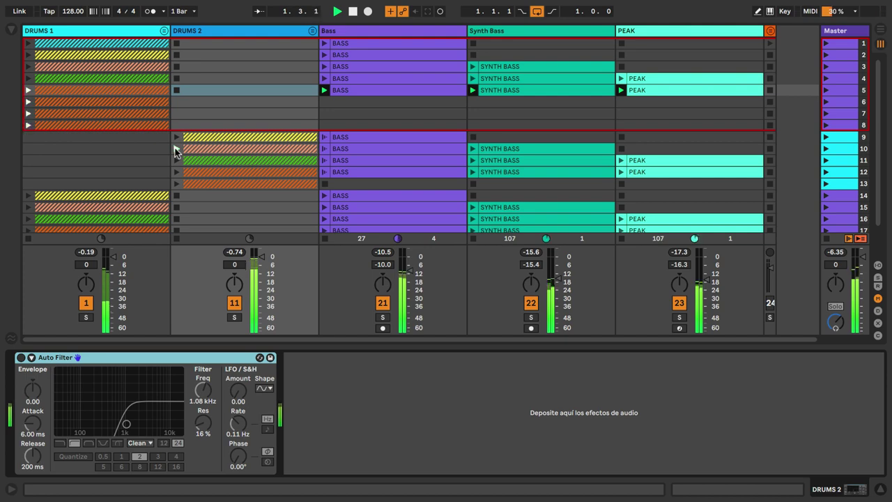
# Raise the cutoff frequency of the Auto Filter at the end of the Bass track's device chain
pyautogui.click(555, 148)
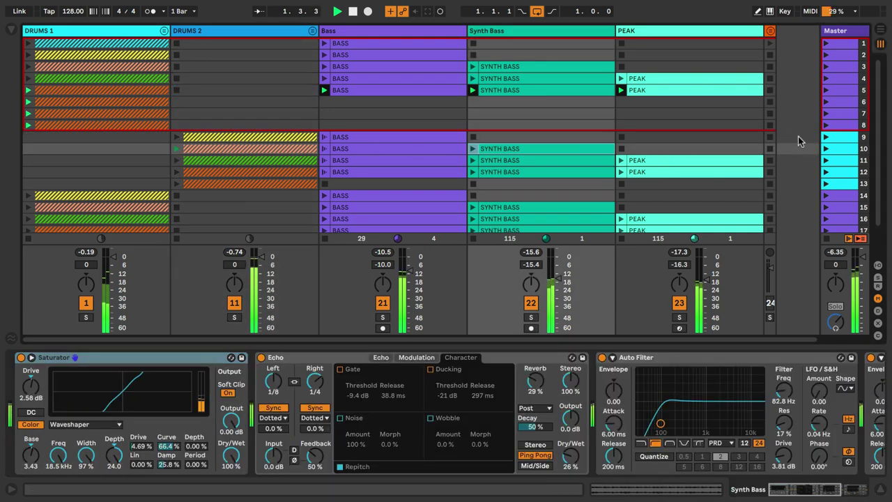
pyautogui.click(377, 34)
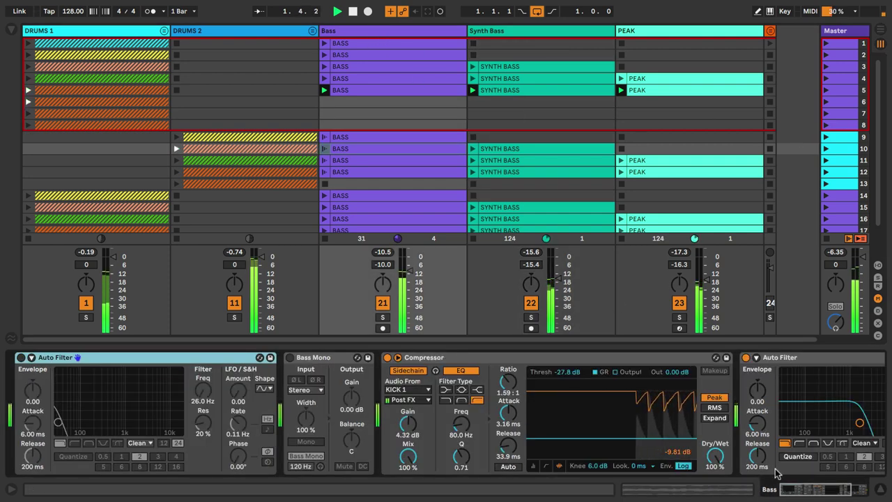
pyautogui.click(792, 489)
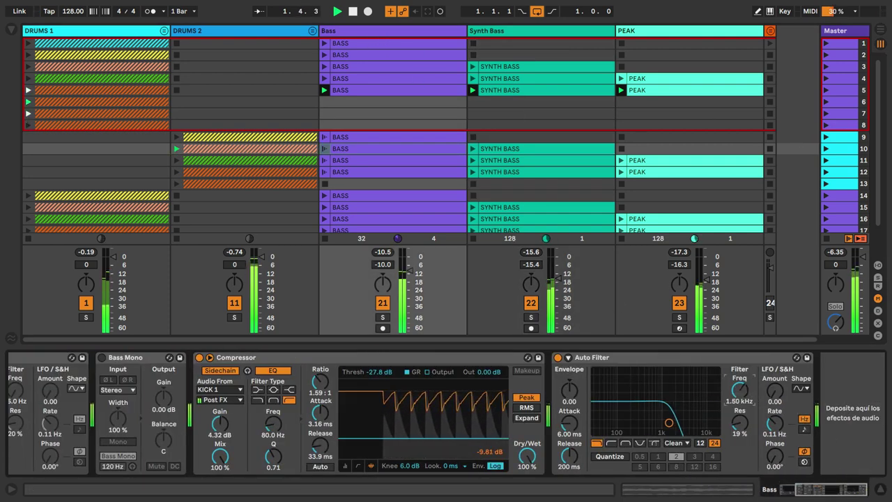
pyautogui.moveTo(736, 390)
pyautogui.mouseDown()
pyautogui.moveTo(736, 450)
pyautogui.moveTo(736, 387)
pyautogui.mouseUp()
# Lower the frequency of the last Auto Filter on the Synth Bass track to about 44 Hz
pyautogui.click(581, 37)
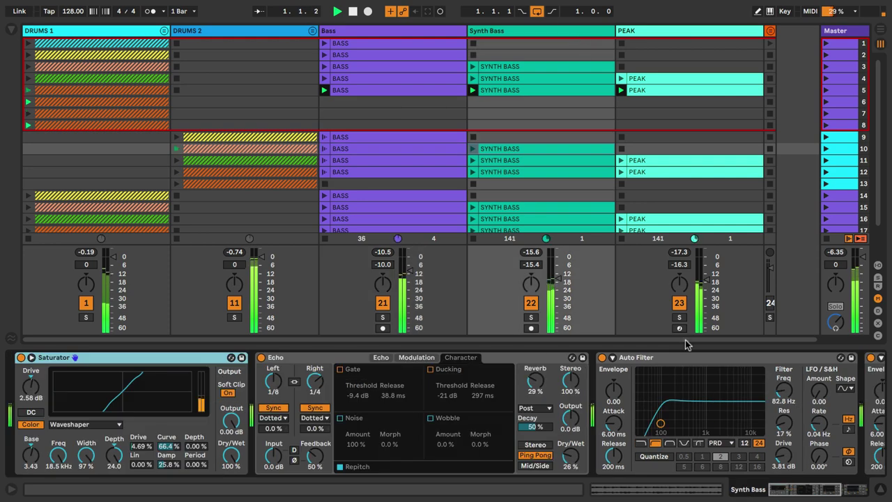
pyautogui.click(798, 489)
pyautogui.moveTo(746, 408); pyautogui.dragTo(746, 501)
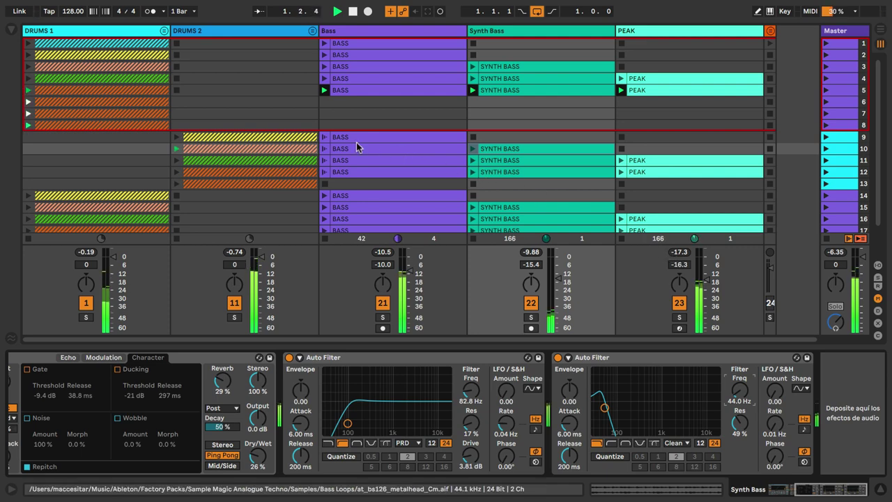
# Launch the scene 9 BASS and scene 10 SYNTH BASS clips, and open the last Synth Bass Auto Filter to about 5.92 kHz
pyautogui.click(325, 139)
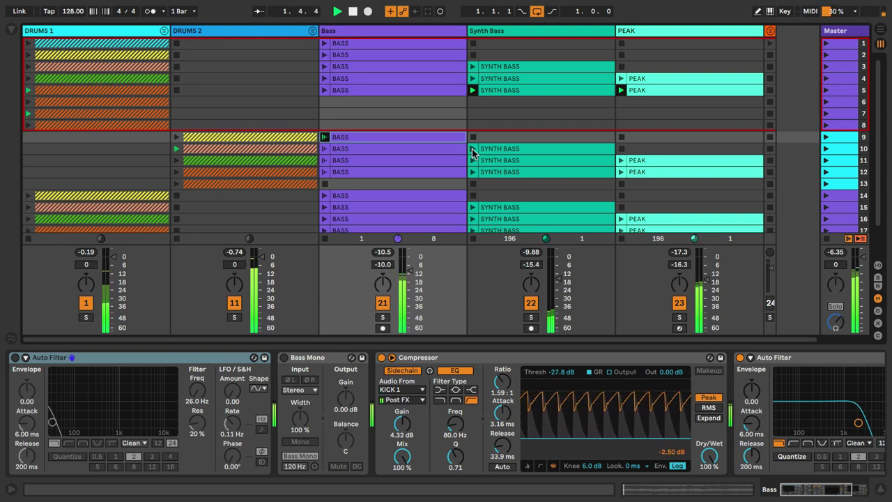
pyautogui.click(472, 148)
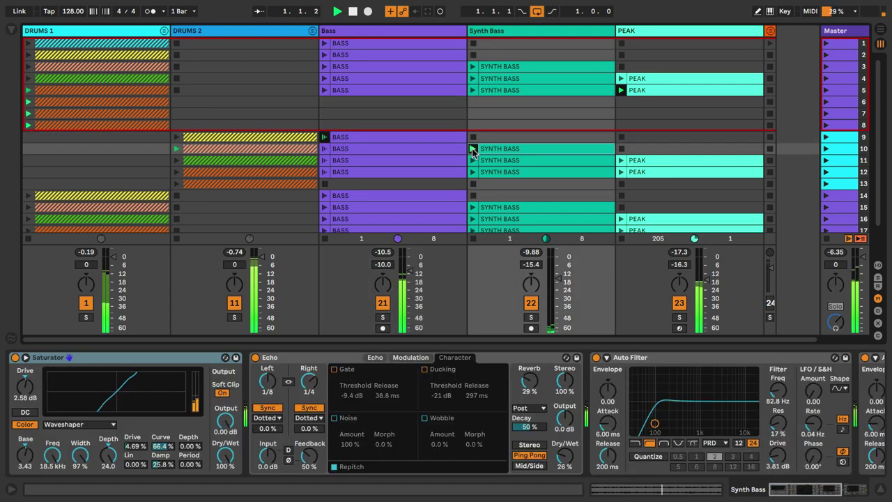
pyautogui.doubleClick(557, 31)
pyautogui.moveTo(824, 490); pyautogui.dragTo(845, 491)
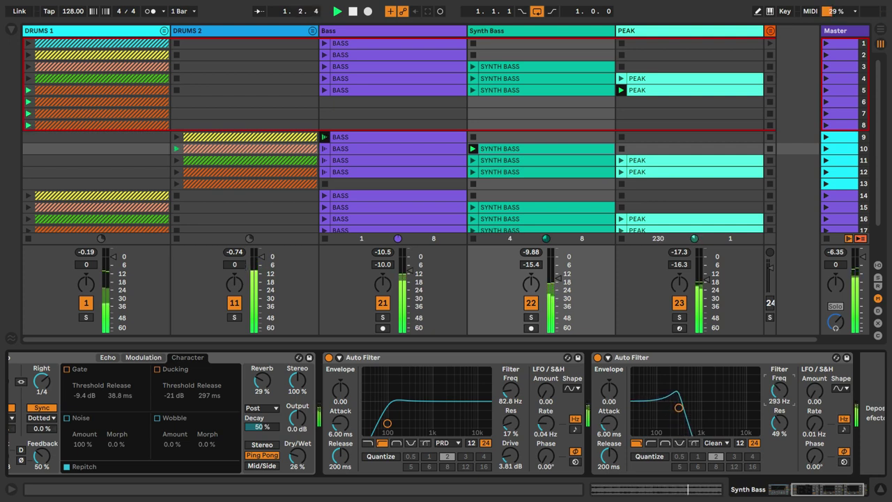
pyautogui.moveTo(778, 393); pyautogui.dragTo(778, 345)
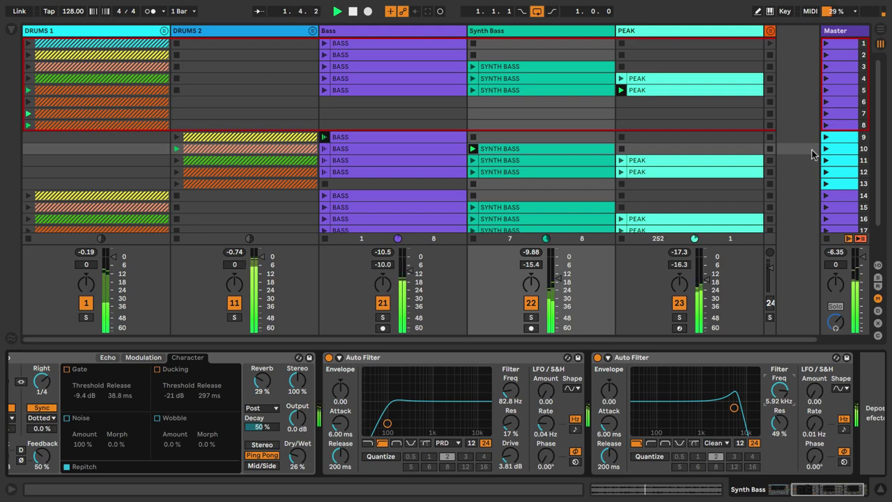
pyautogui.click(844, 162)
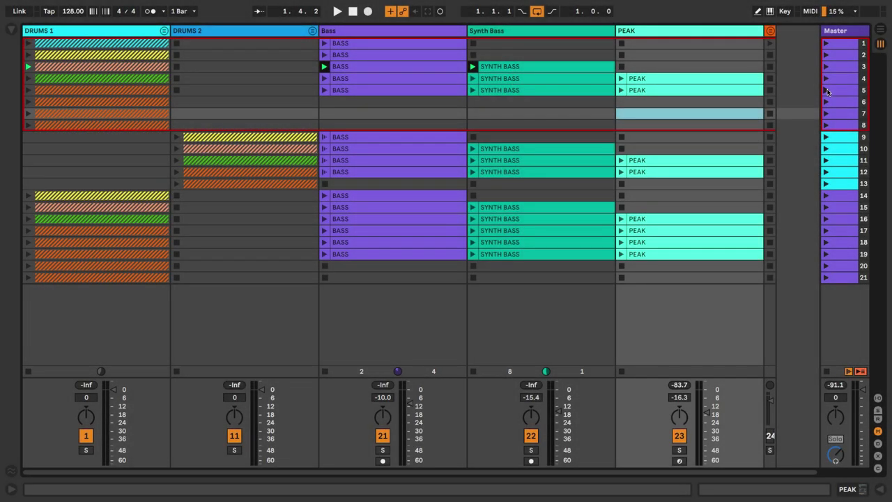
# Enable the Follow Action on scenes 1 to 4 with an Action Time of 4.0.0, and test it by playing from scene 1
pyautogui.click(841, 46)
pyautogui.hotkey('shift', 'Tab')
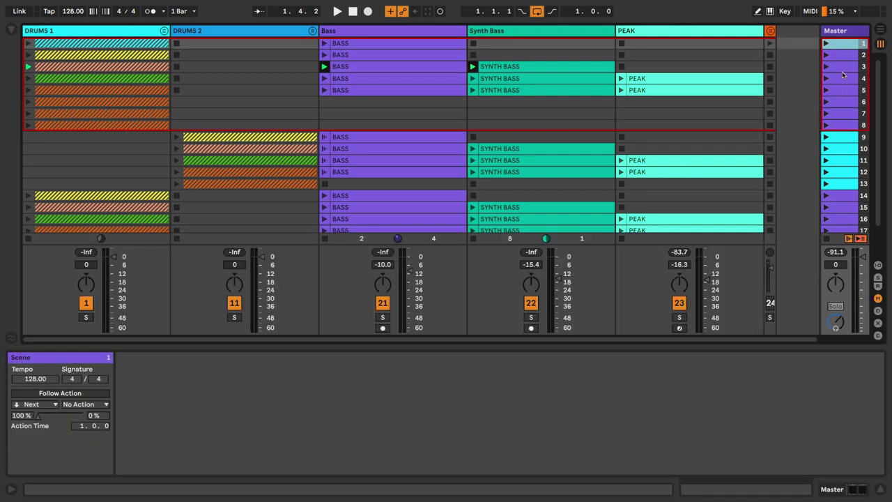
pyautogui.keyDown('shift'); pyautogui.click(841, 79); pyautogui.keyUp('shift')
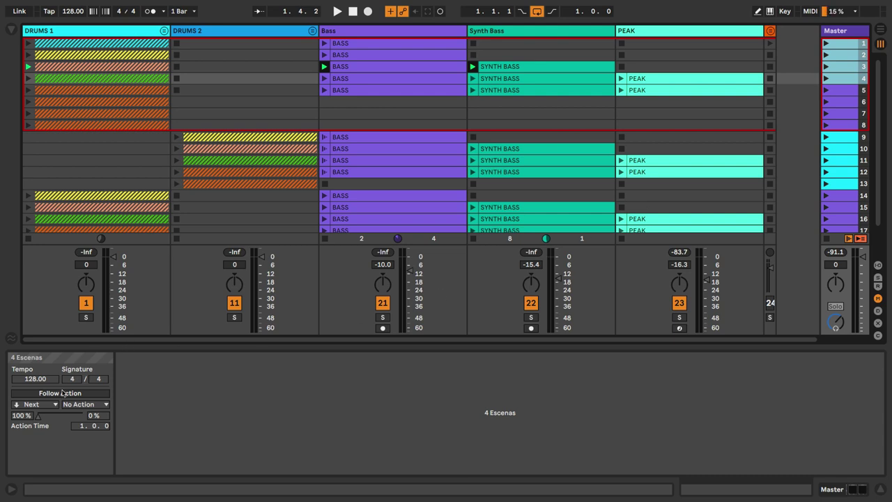
pyautogui.click(60, 395)
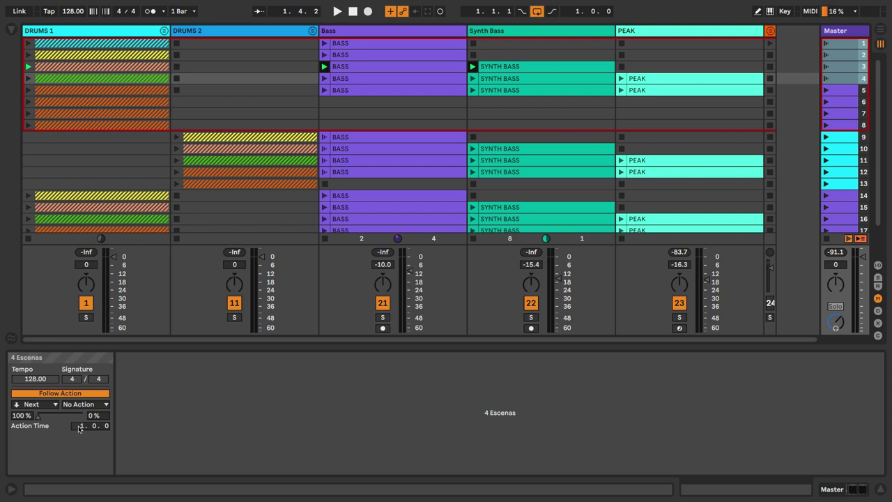
pyautogui.click(80, 426)
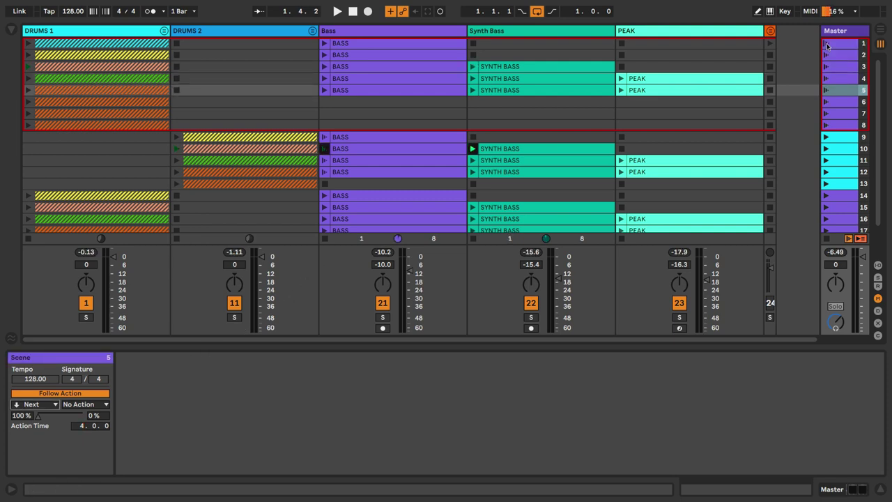
pyautogui.click(826, 44)
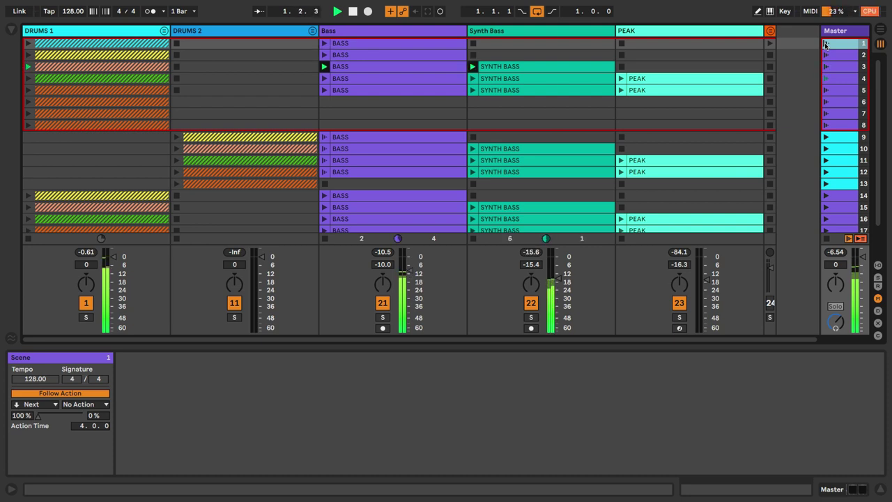
pyautogui.press('space')
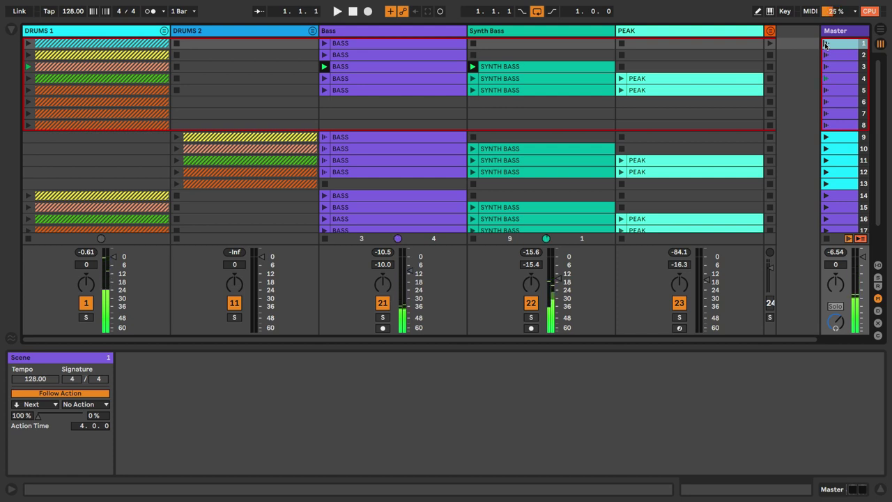
# Set scene 5's follow action to jump to scene 3, and launch scene 4 to test the sequence
pyautogui.click(837, 94)
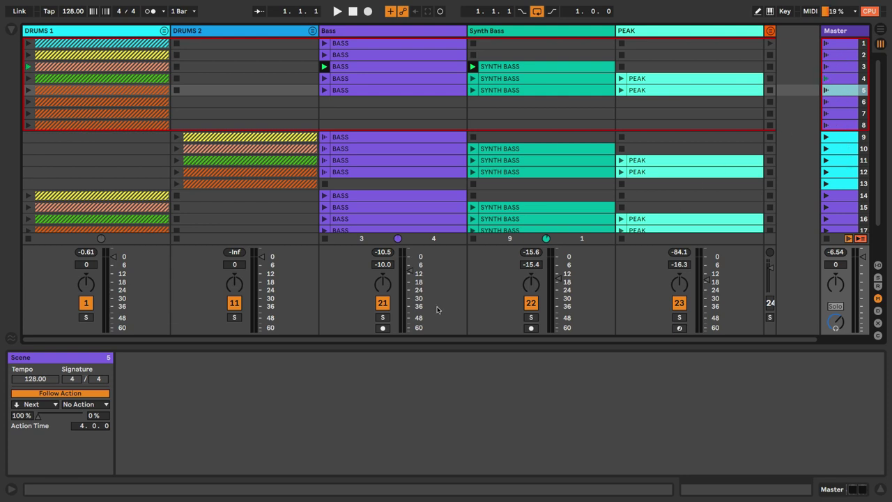
pyautogui.click(36, 406)
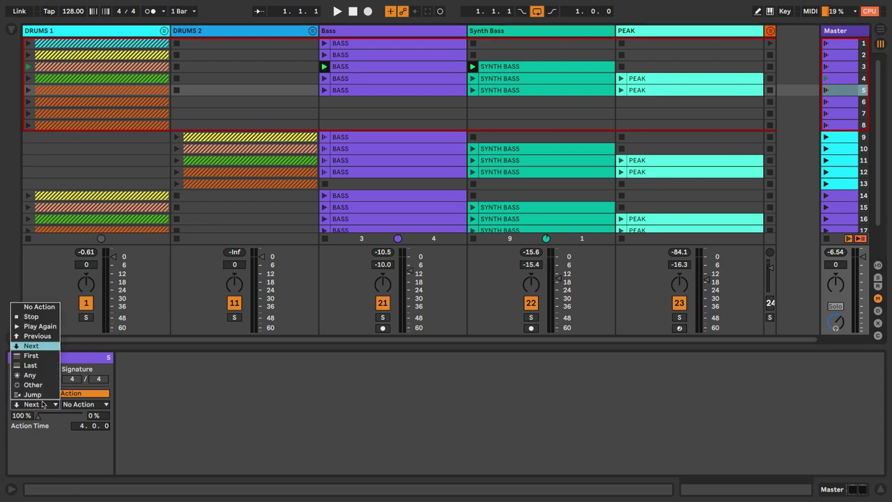
pyautogui.click(33, 394)
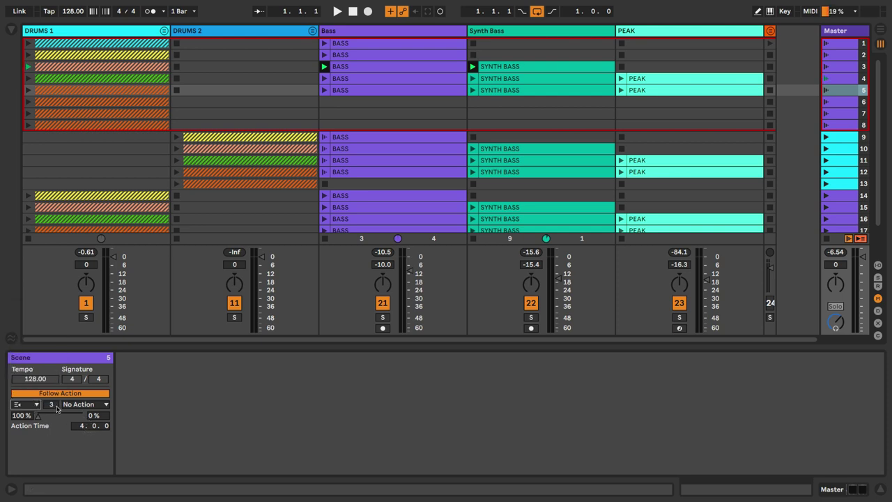
pyautogui.click(826, 79)
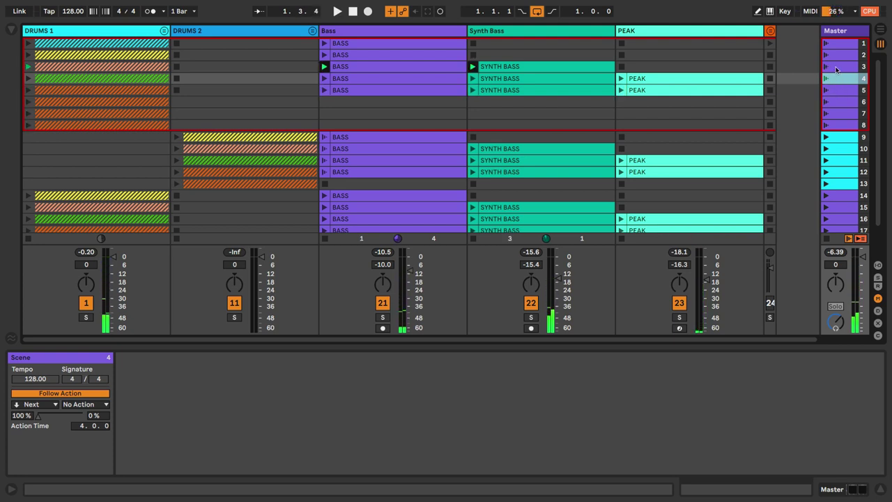
# Set scene 3's follow action to jump to scene 10, and launch scene 5 to test the chain
pyautogui.click(836, 70)
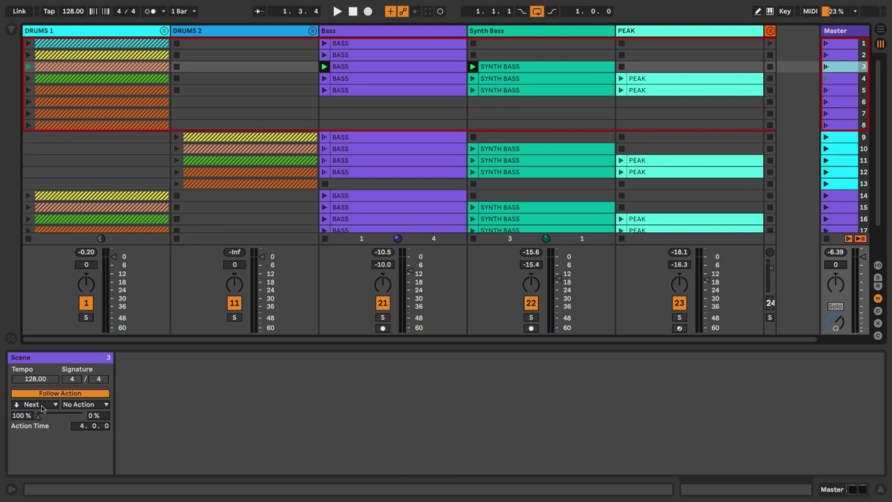
pyautogui.click(41, 408)
pyautogui.click(36, 399)
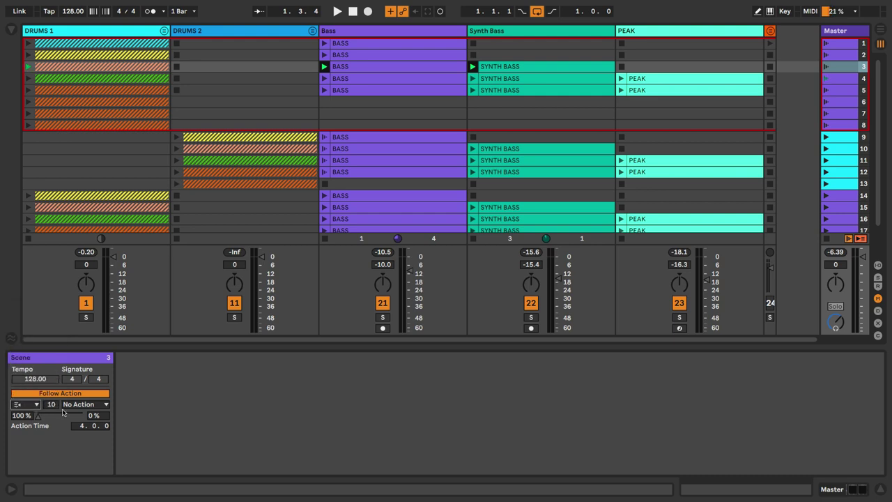
pyautogui.click(826, 90)
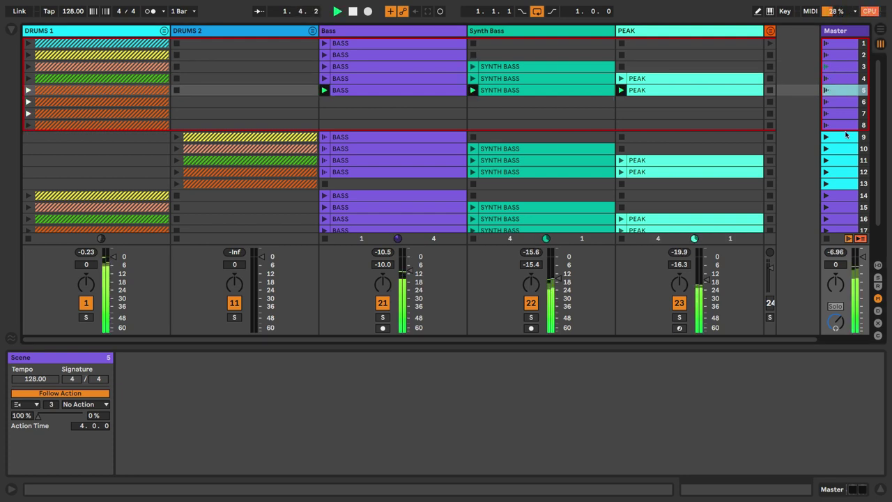